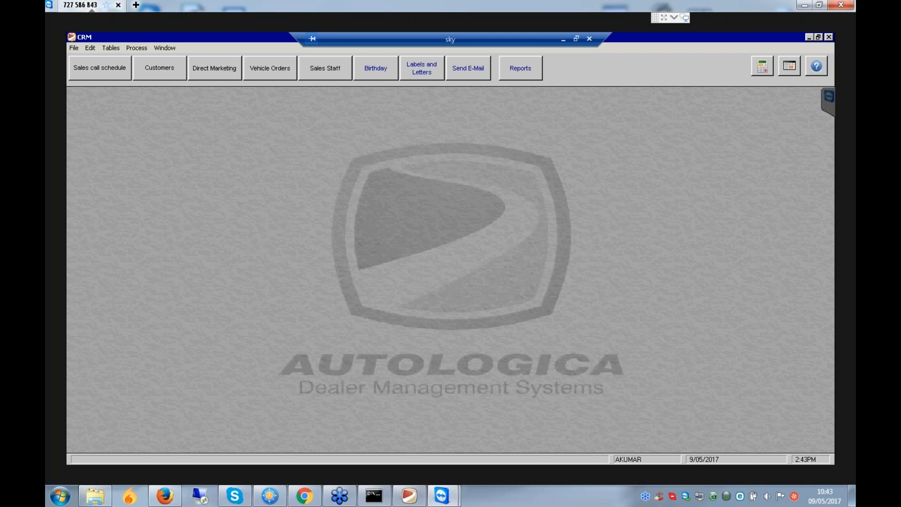
- Open the sales call schedule's search criteria and exclude prospects, keeping only the After-sales profile
click(100, 68)
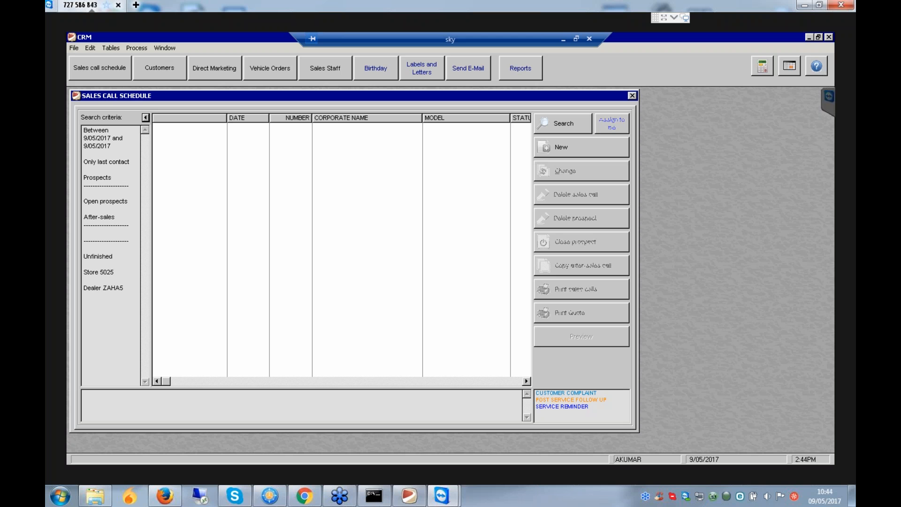
click(563, 124)
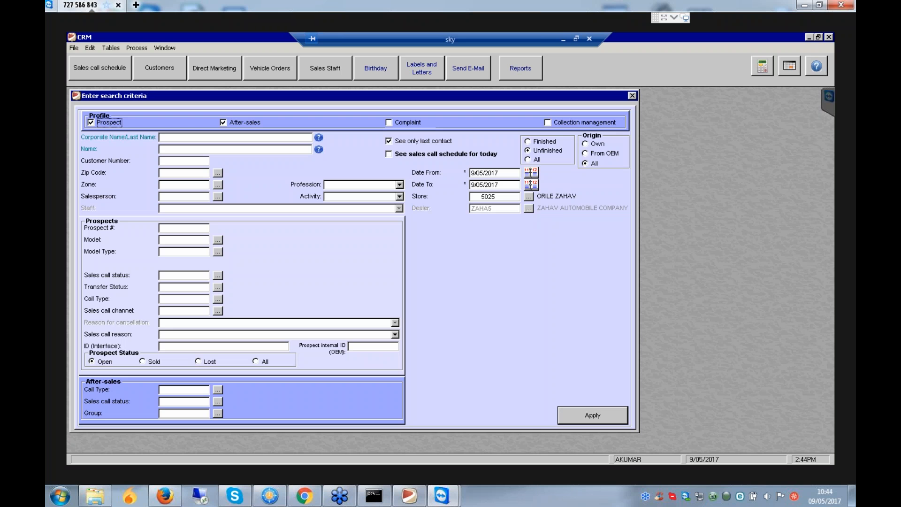
key(space)
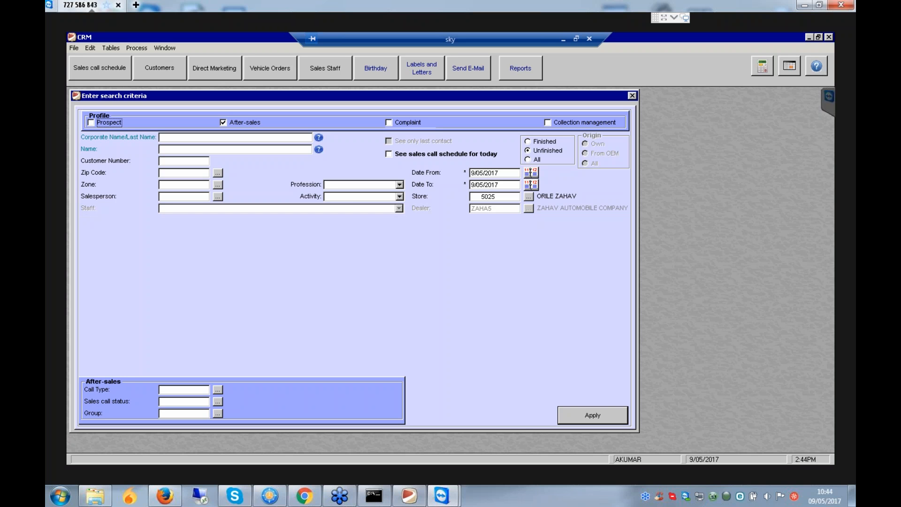
- Clear the store and dealer filters in the search criteria
click(496, 197)
key(BackSpace)
key(BackSpace)
key(BackSpace)
key(BackSpace)
key(Tab)
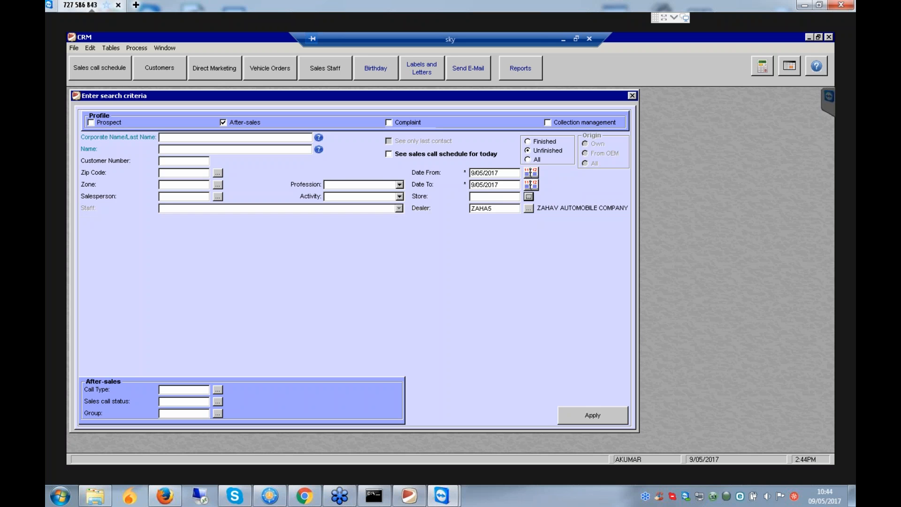
key(Return)
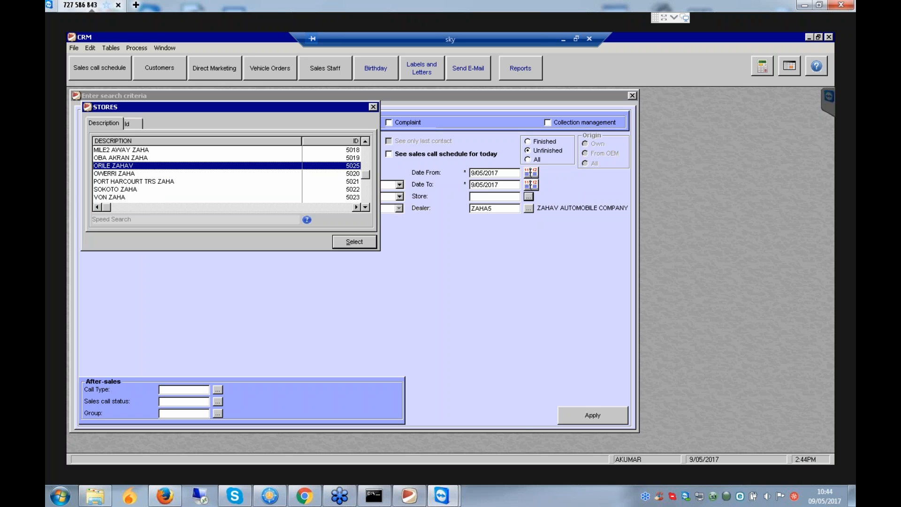
key(Escape)
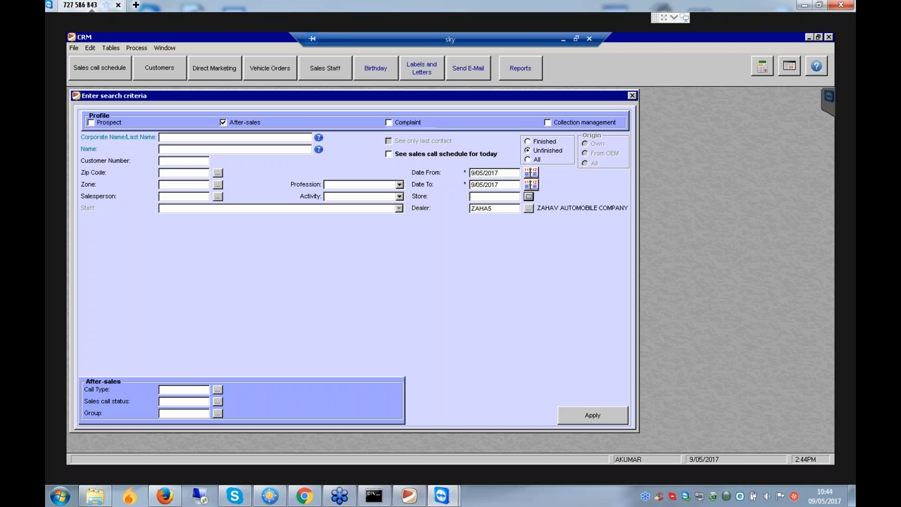
click(495, 209)
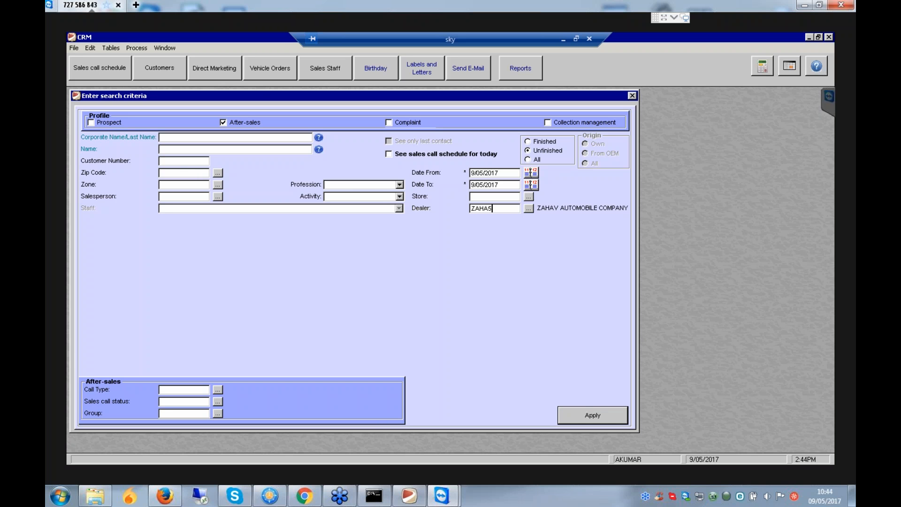
key(BackSpace)
key(BackSpace)
key(BackSpace)
key(BackSpace)
key(BackSpace)
key(Tab)
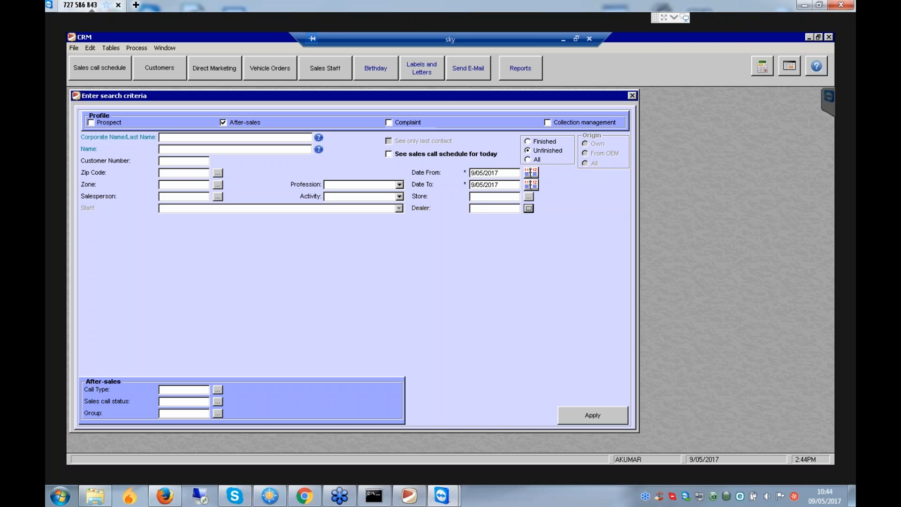
- Set the search's Date From to 1/02/2017 (1 February 2017) using the calendar
key(Tab)
key(Return)
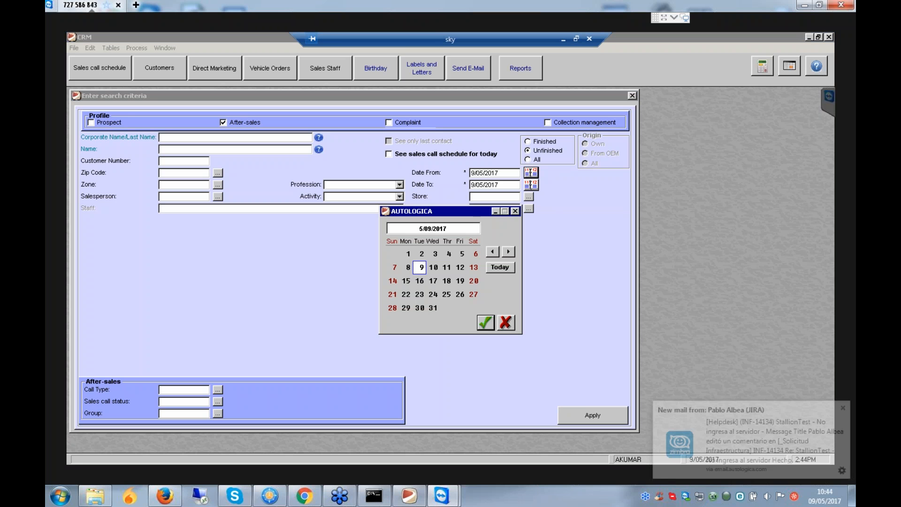
click(492, 251)
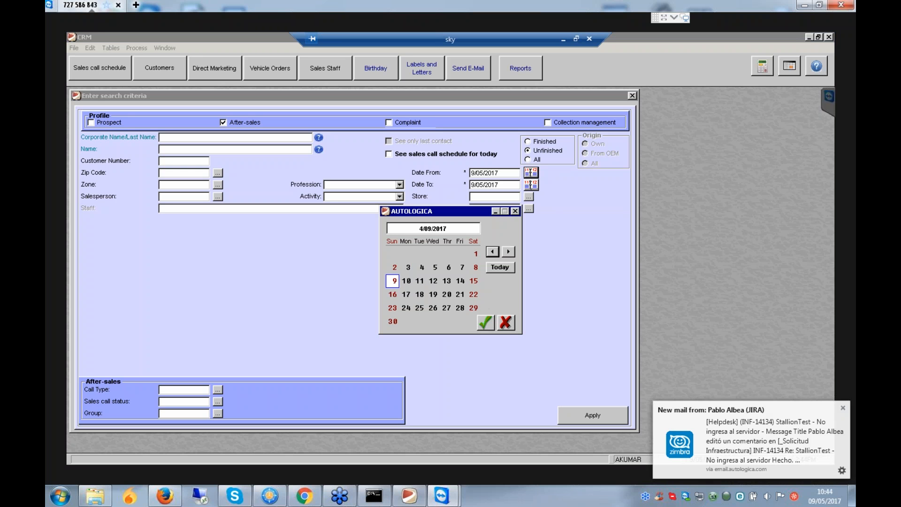
click(492, 252)
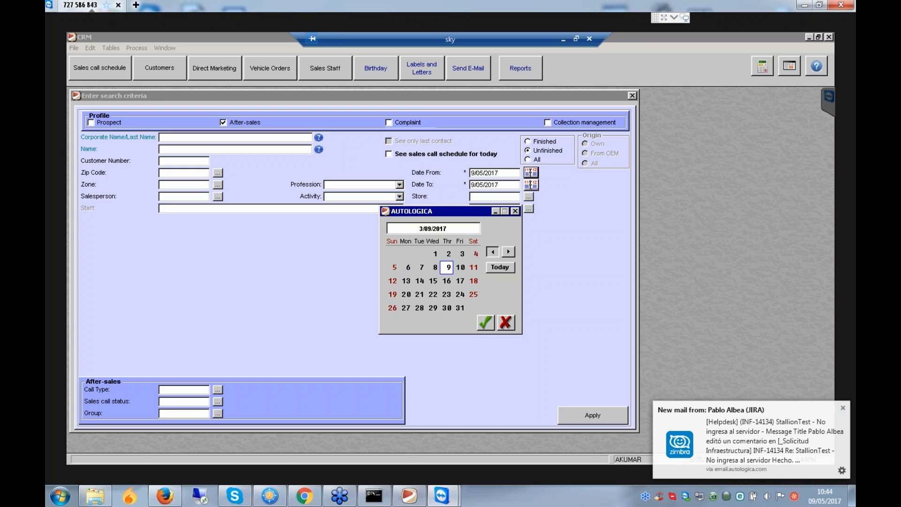
click(492, 252)
click(492, 252)
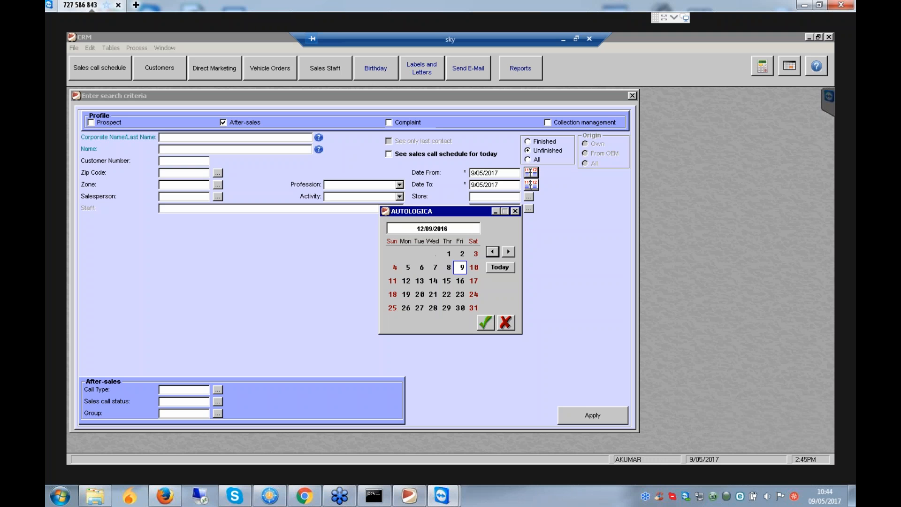
click(508, 252)
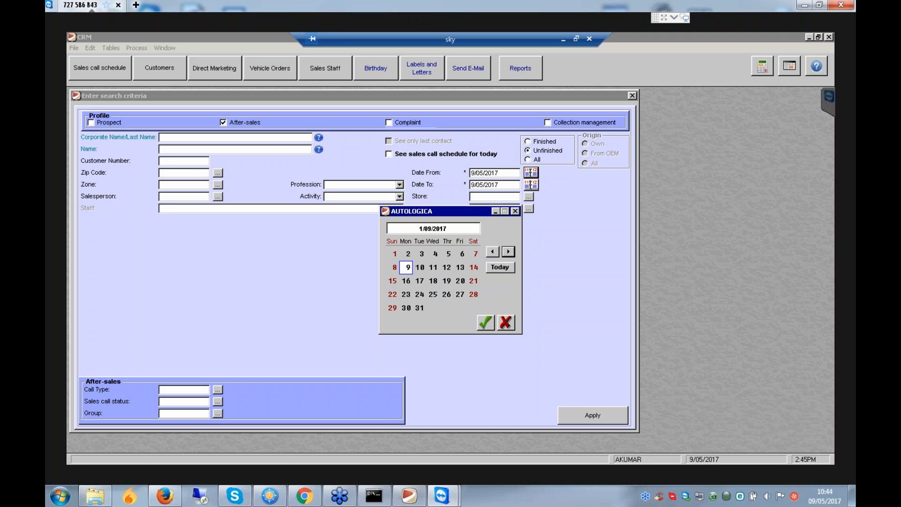
click(508, 252)
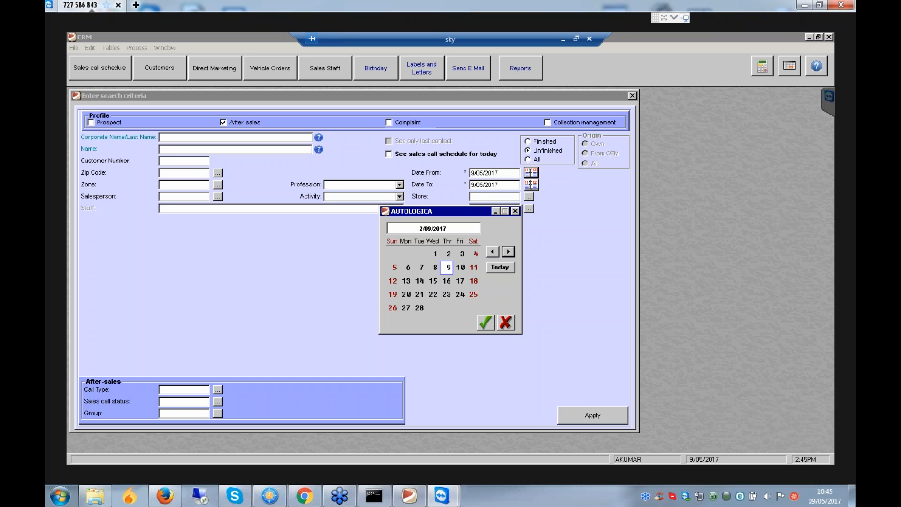
click(433, 253)
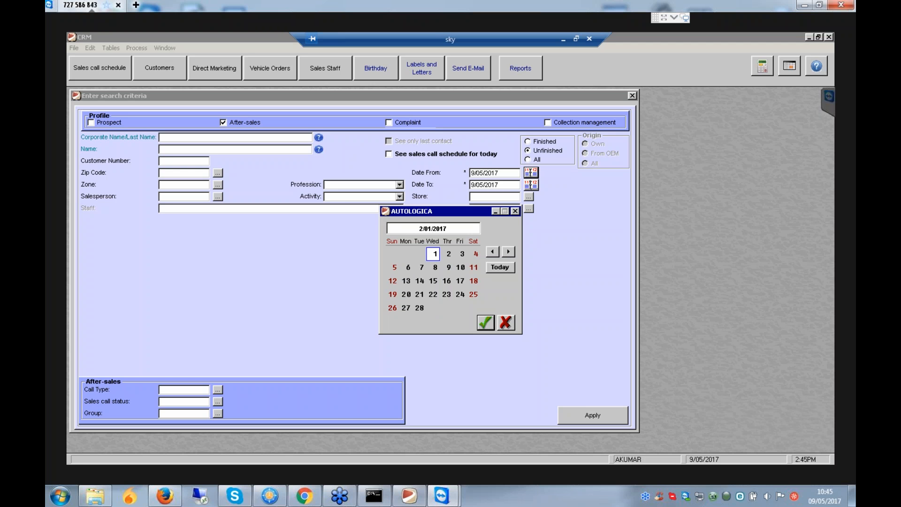
key(Return)
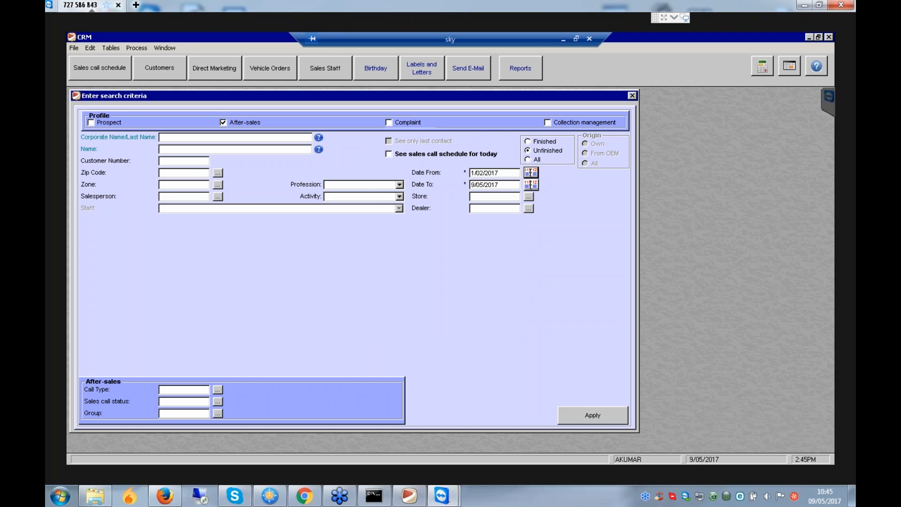
- Check the list of stores without choosing one, and set the dealer filter to STALLION NMN LIMITED (SNMN4)
click(529, 196)
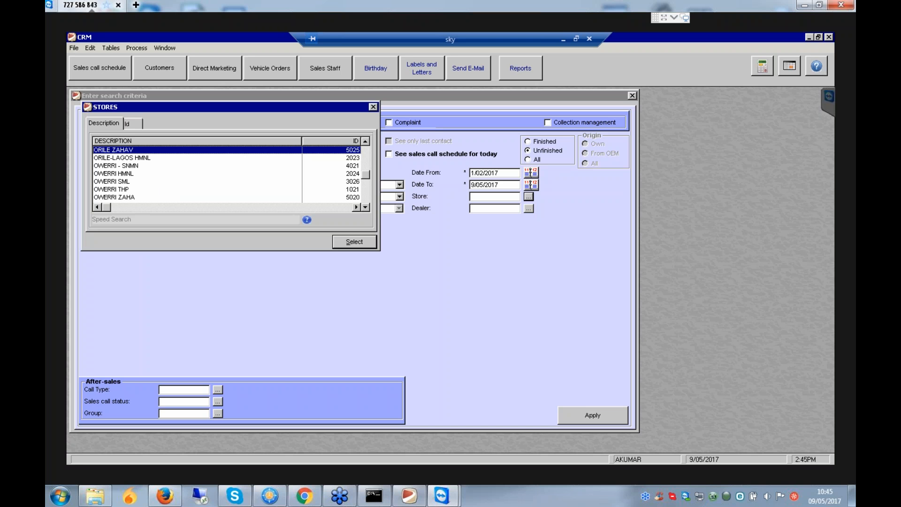
click(373, 107)
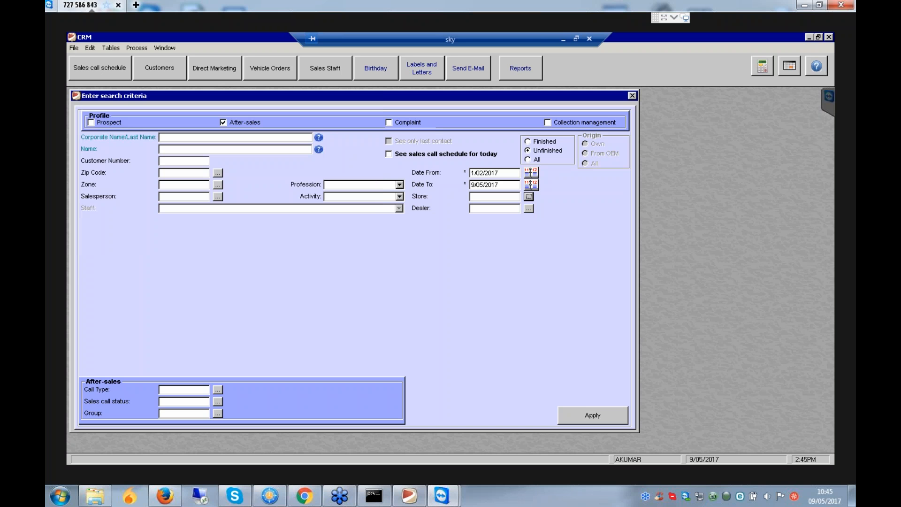
click(529, 208)
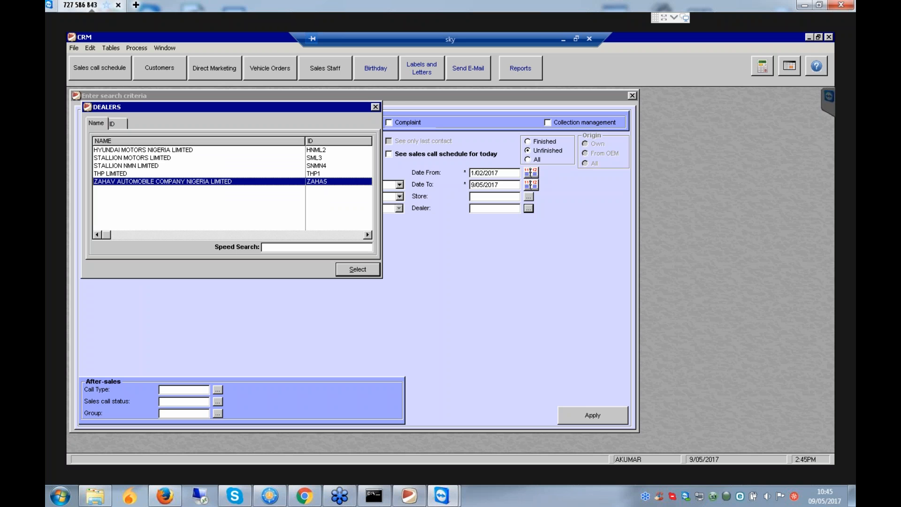
click(188, 166)
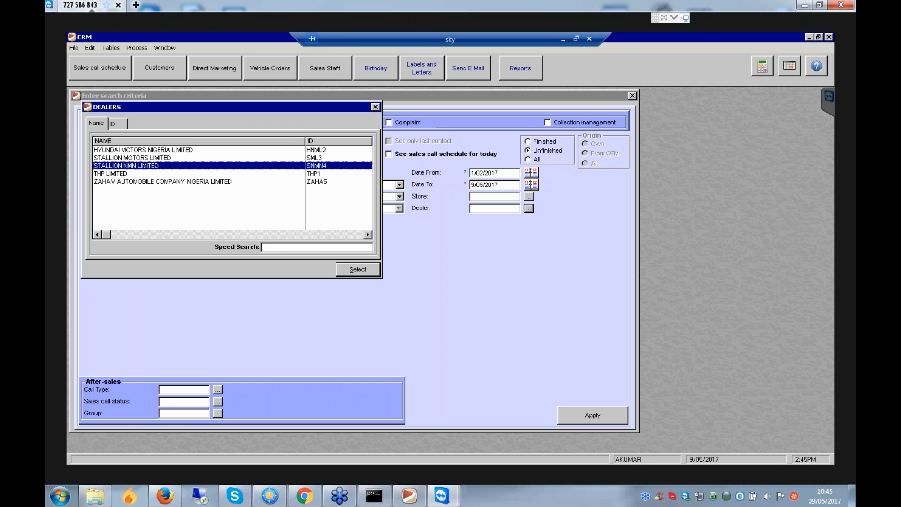
click(357, 270)
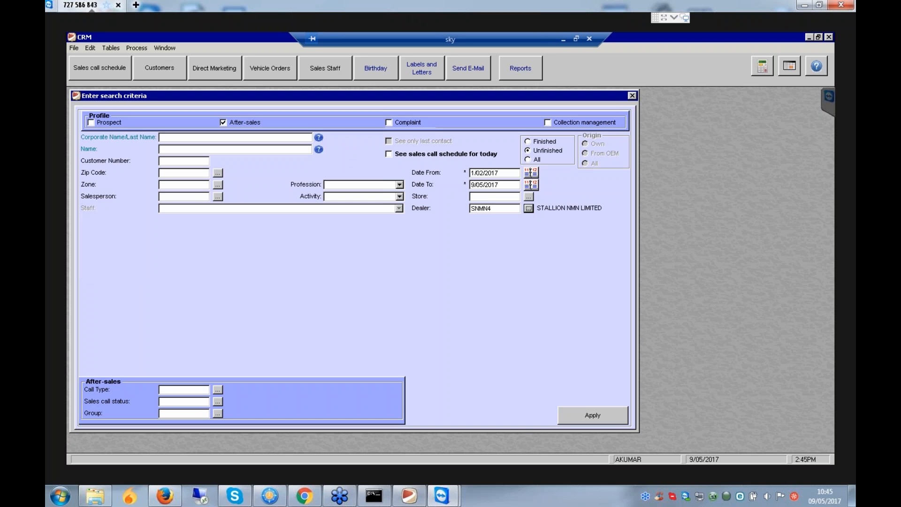
- Set the after-sales call type to POST SERVICE FOLLOW UP and run the search
click(218, 389)
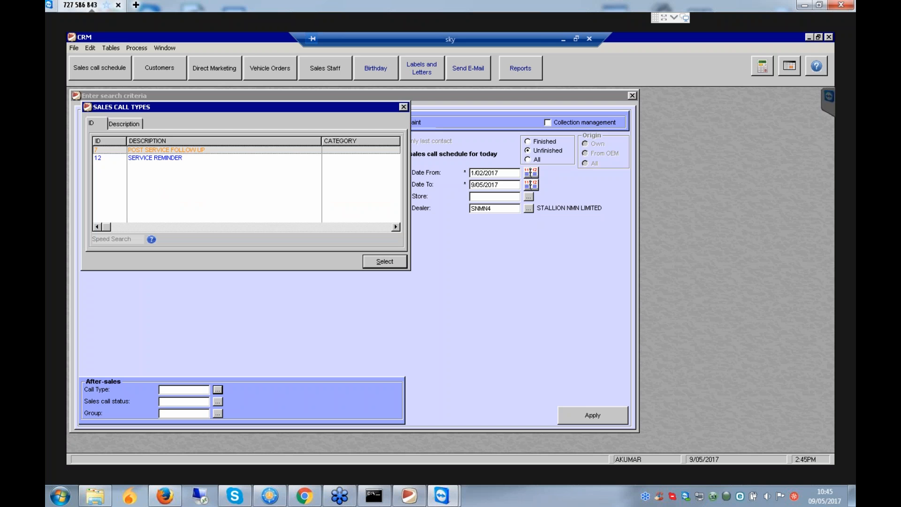
key(Return)
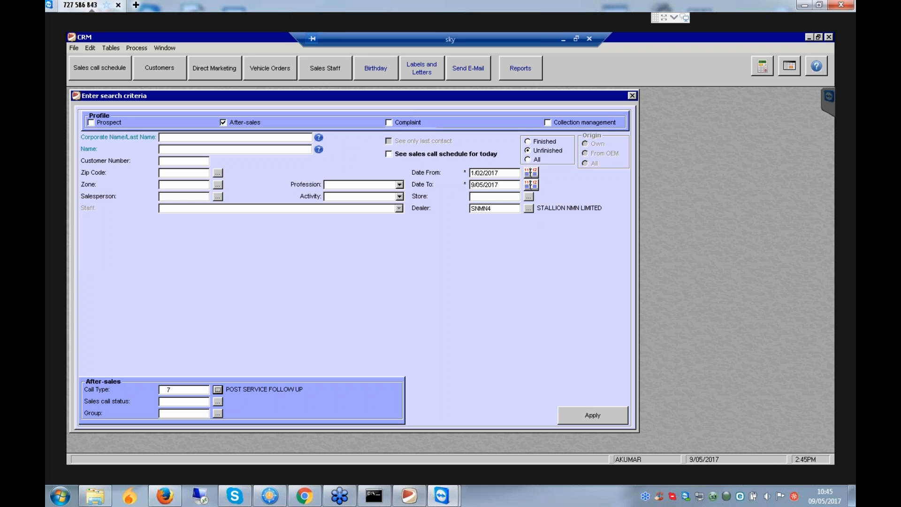
click(593, 415)
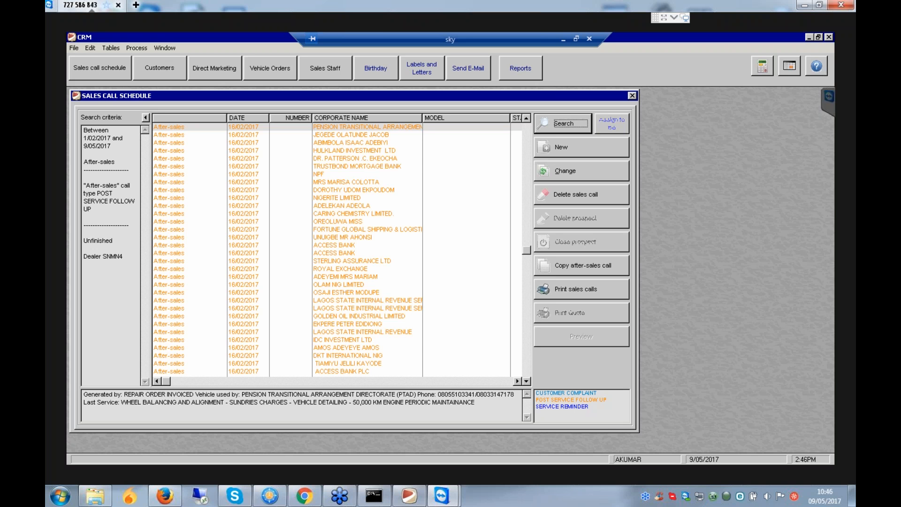
- Open the second after-sales call in the results for editing and view the available sales staff without changing the salesperson
click(350, 134)
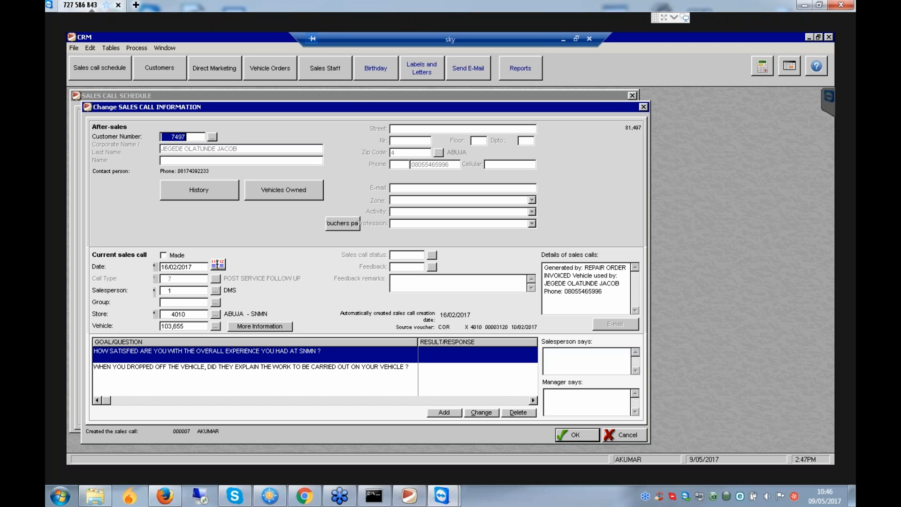
click(215, 290)
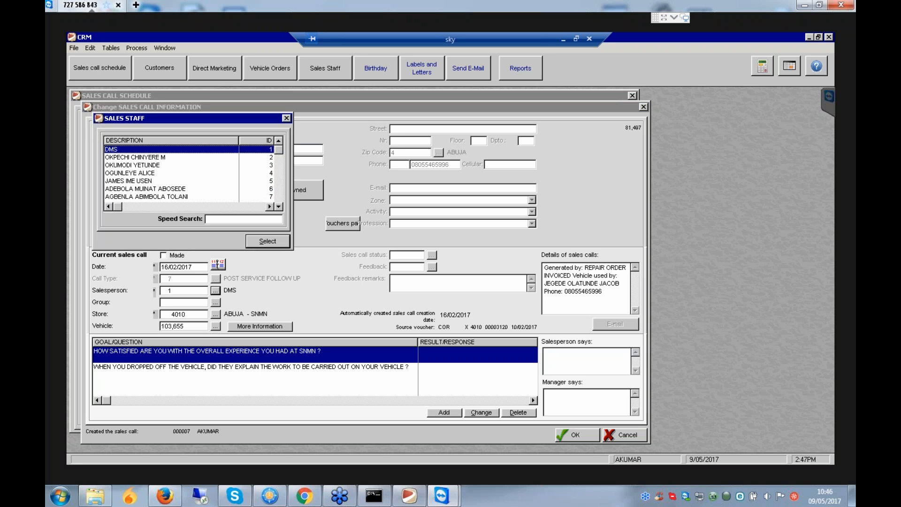
click(286, 118)
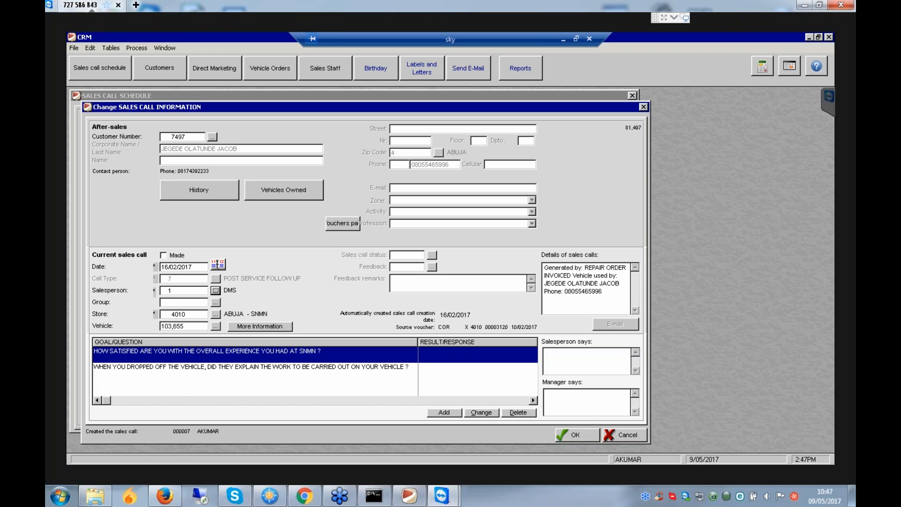
- Delete both existing goal questions from the sales call
click(518, 412)
key(Return)
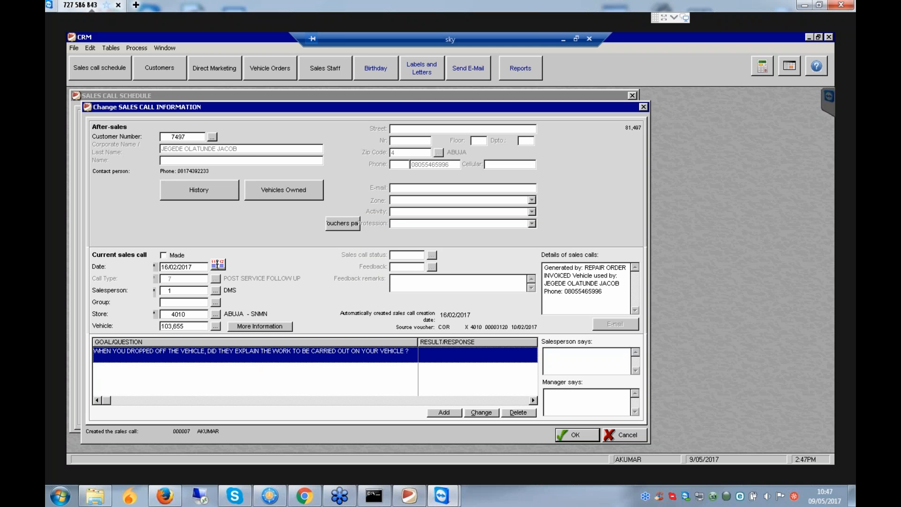
click(518, 412)
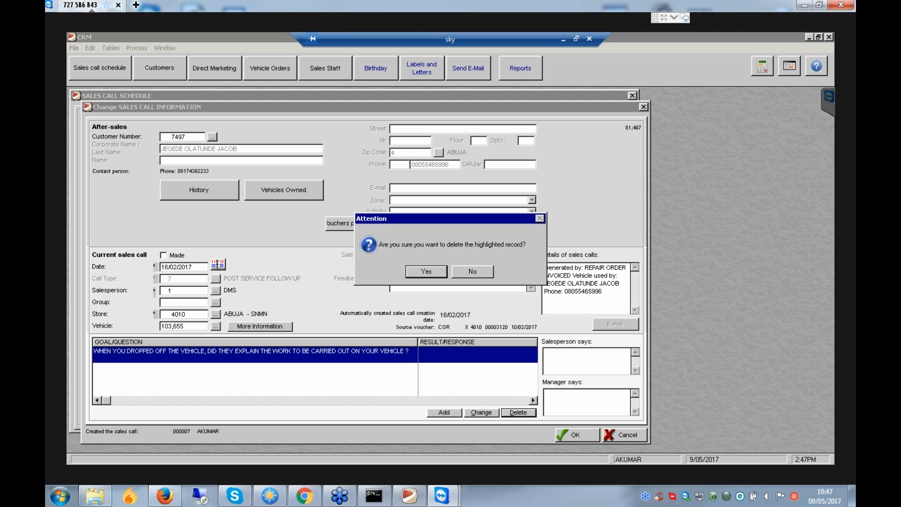
key(Return)
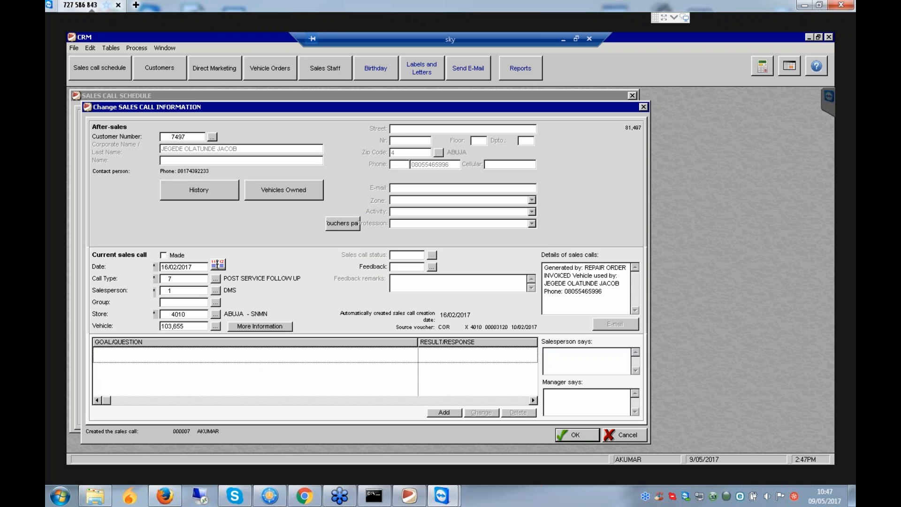
- Clear the call type and reselect POST SERVICE FOLLOW UP to reload the call's questionnaire
click(173, 279)
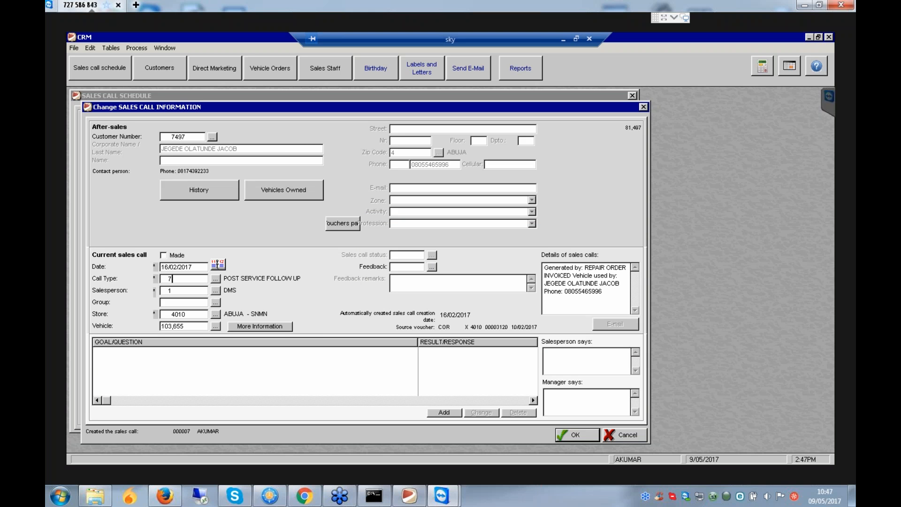
key(BackSpace)
key(Tab)
key(space)
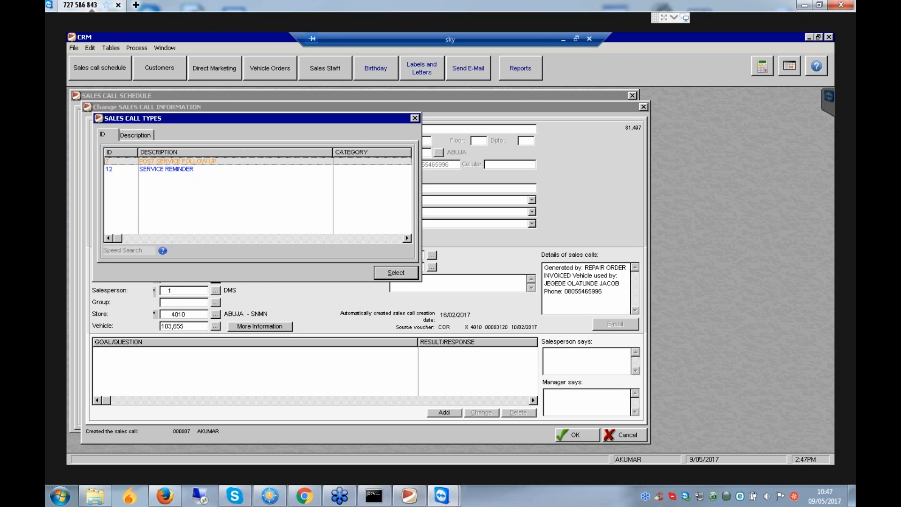
key(Return)
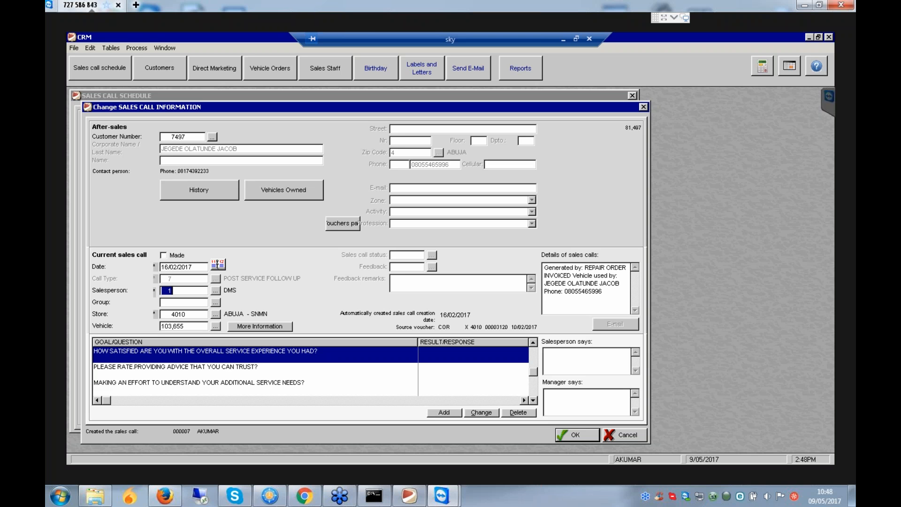
key(alt+c)
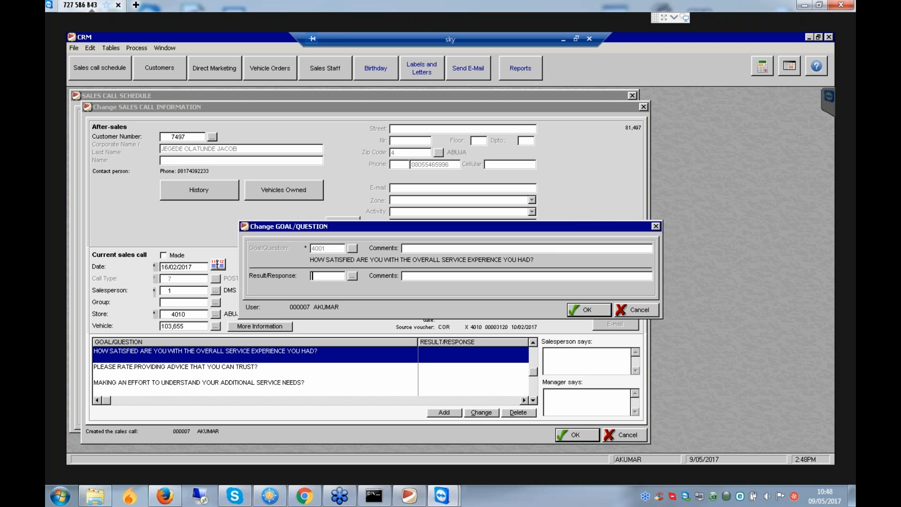
key(Tab)
key(space)
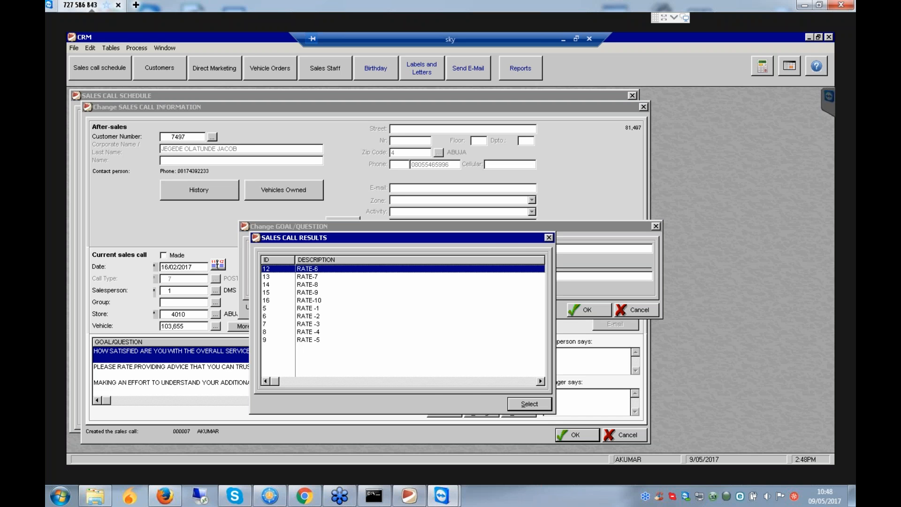
key(Escape)
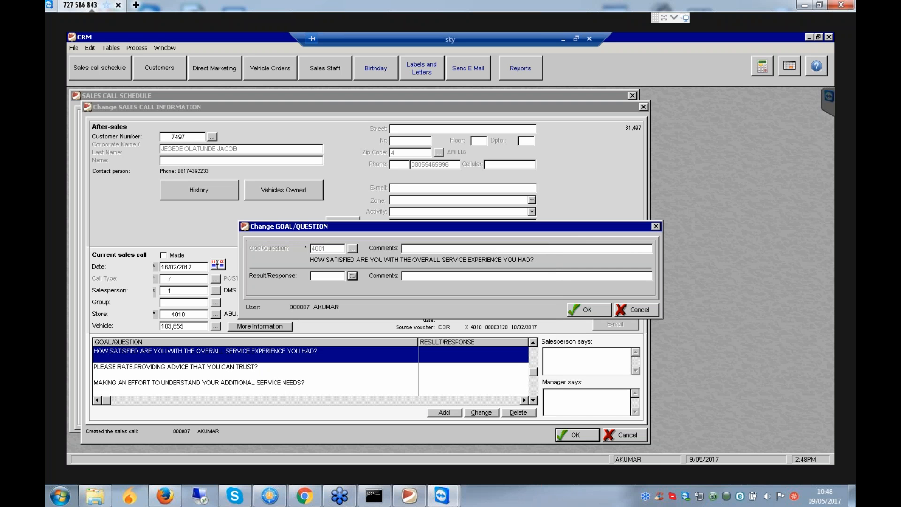
key(Escape)
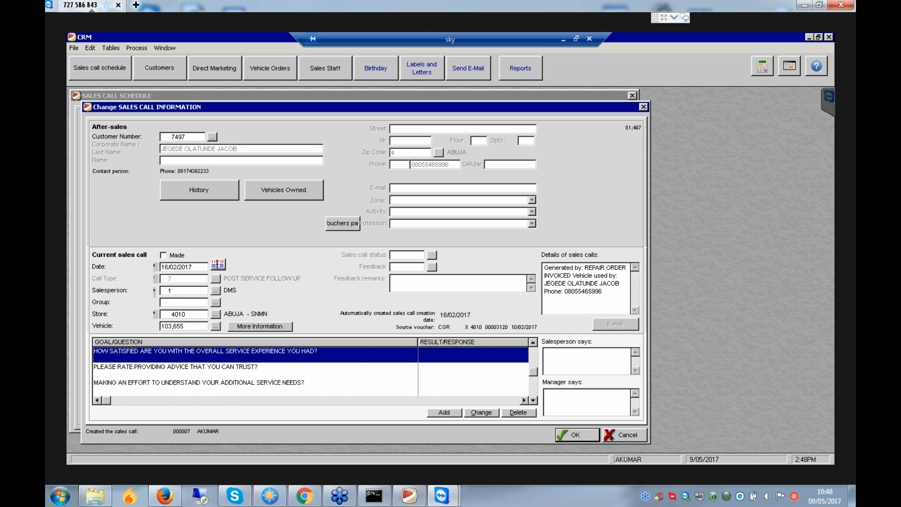
- Record RATE -1 as the response to the question about satisfaction with the overall service experience
double_click(253, 354)
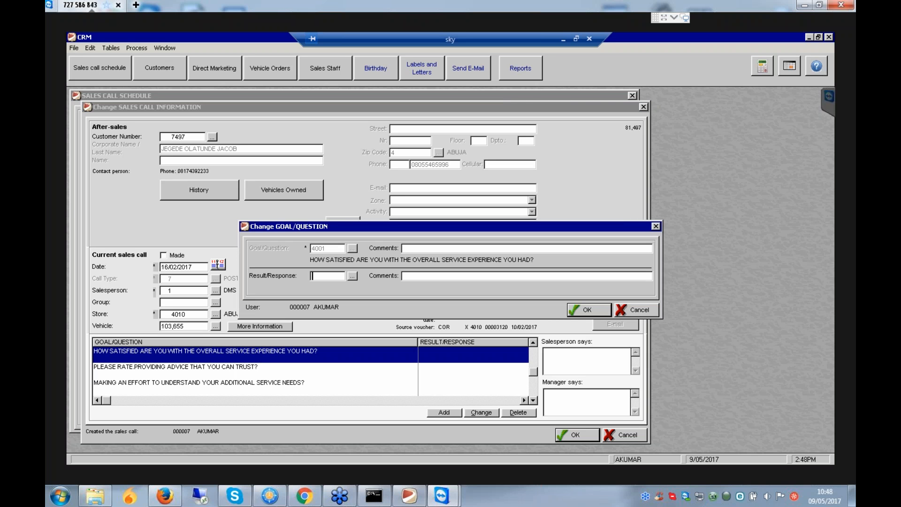
key(Tab)
key(Return)
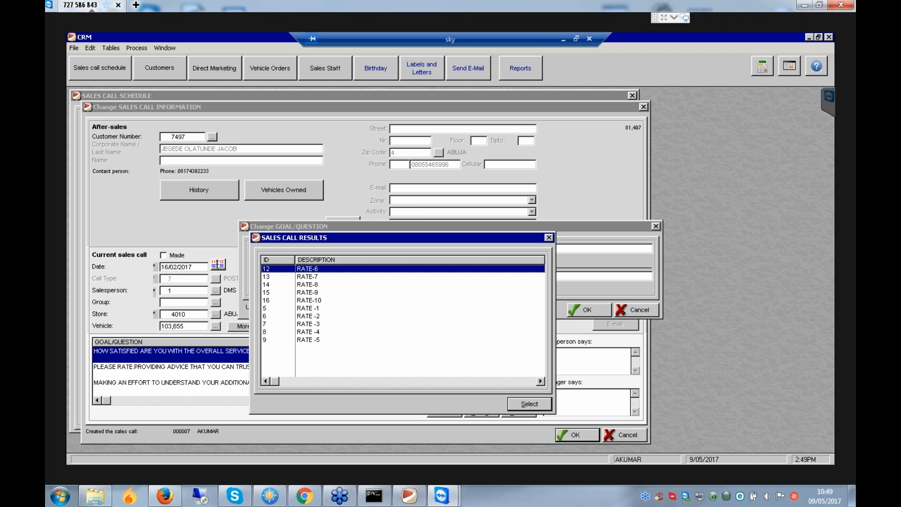
click(308, 316)
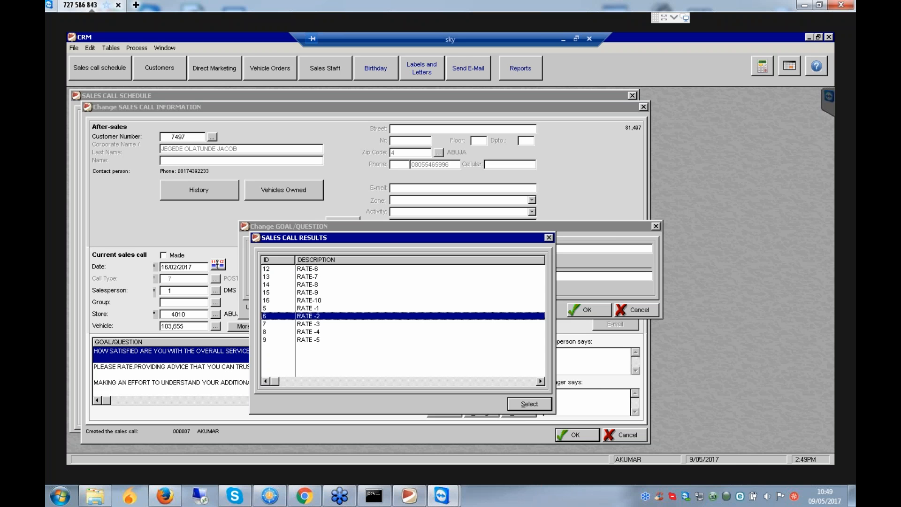
click(308, 292)
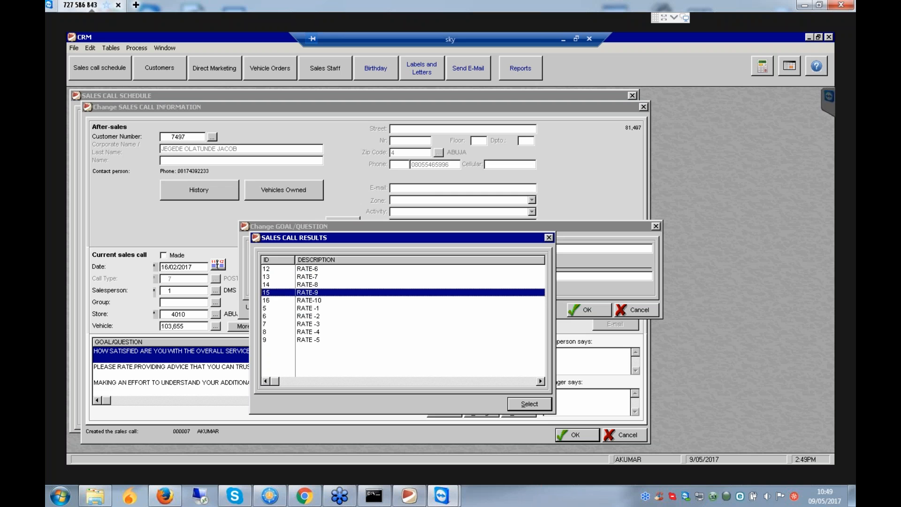
click(308, 300)
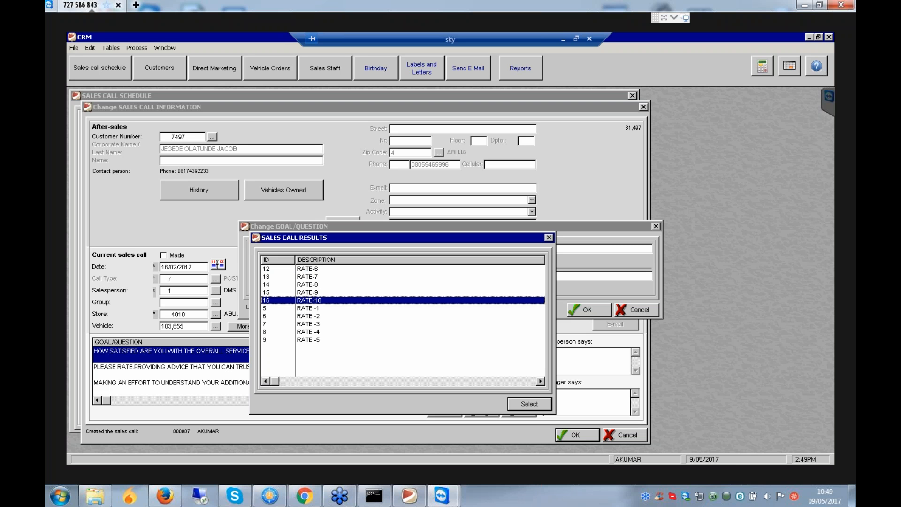
click(308, 308)
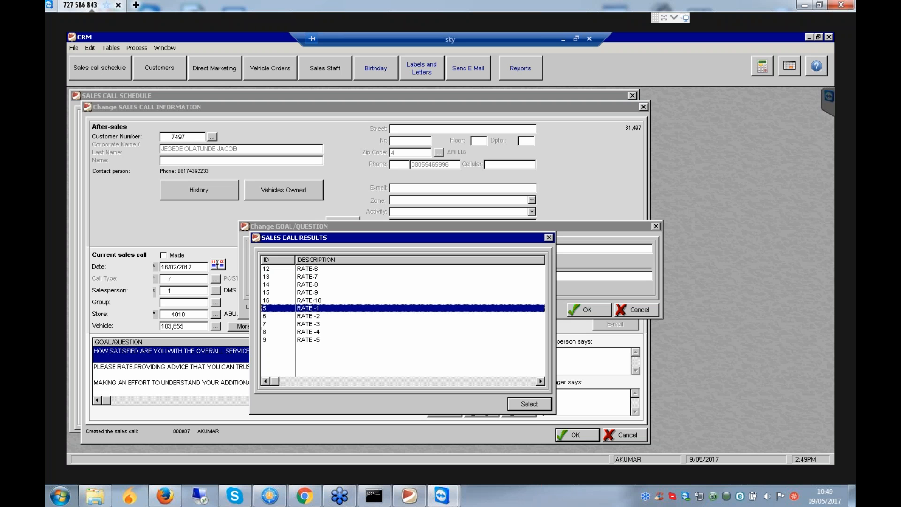
key(Return)
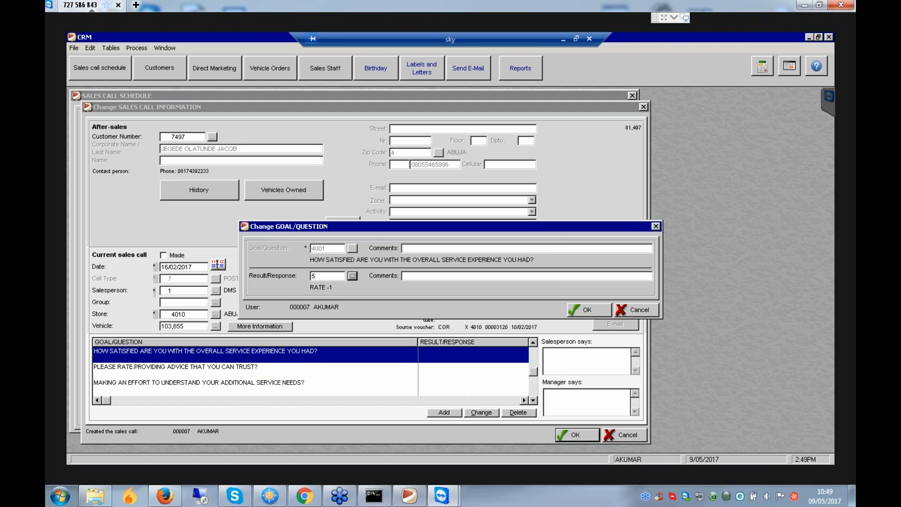
key(Tab)
key(Tab)
key(Return)
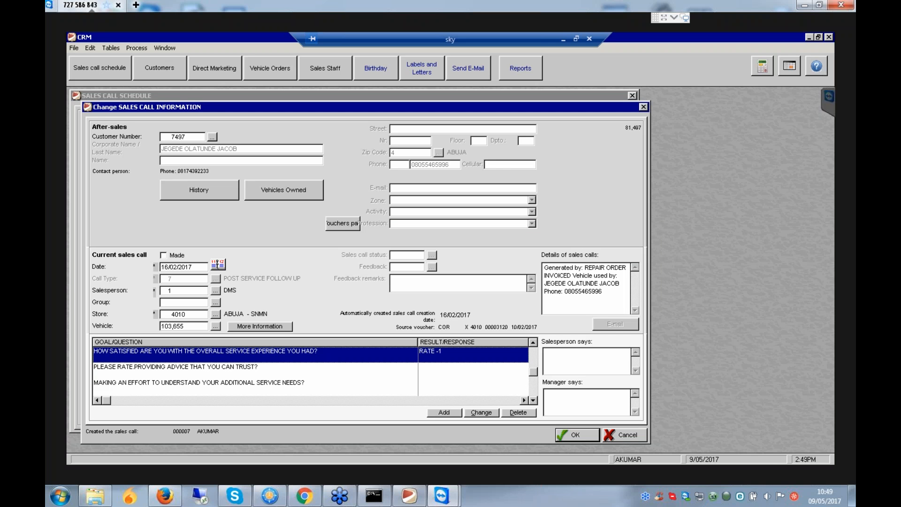
- Record RATE -4 as the response to the question about providing advice that can be trusted
click(282, 370)
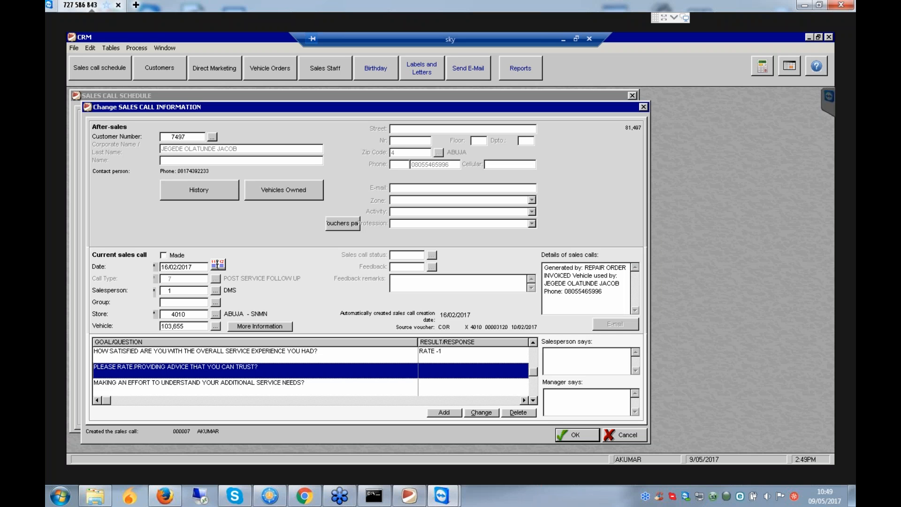
double_click(282, 370)
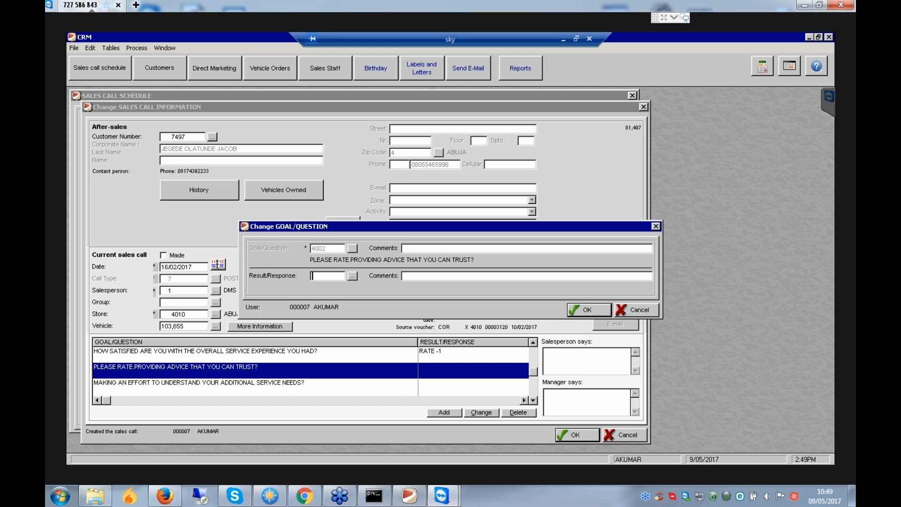
click(352, 276)
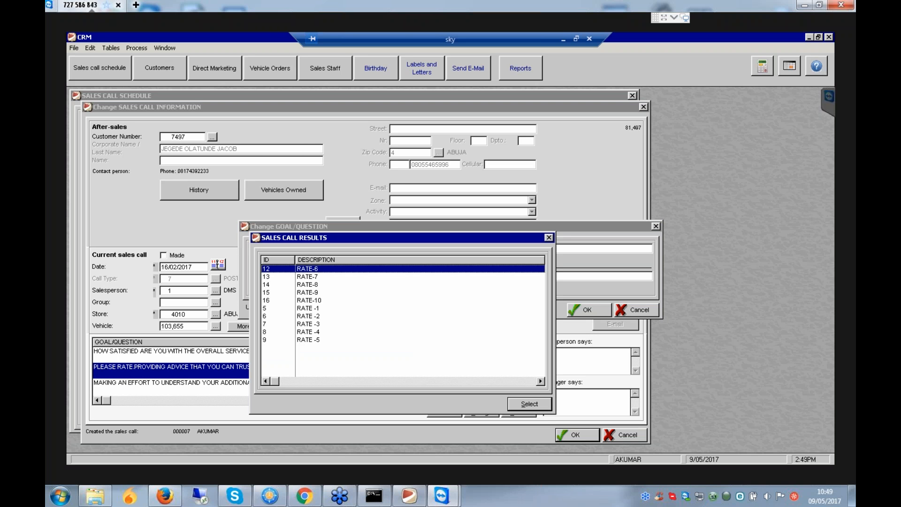
click(308, 331)
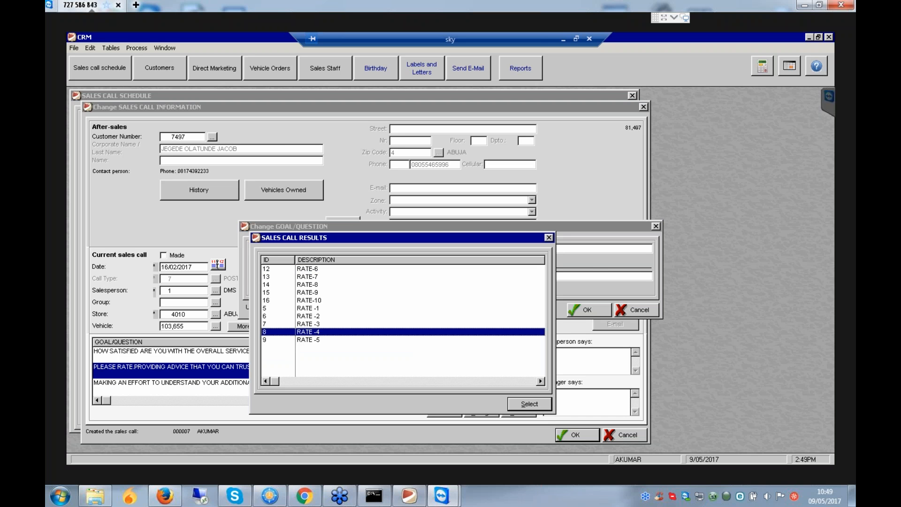
click(529, 404)
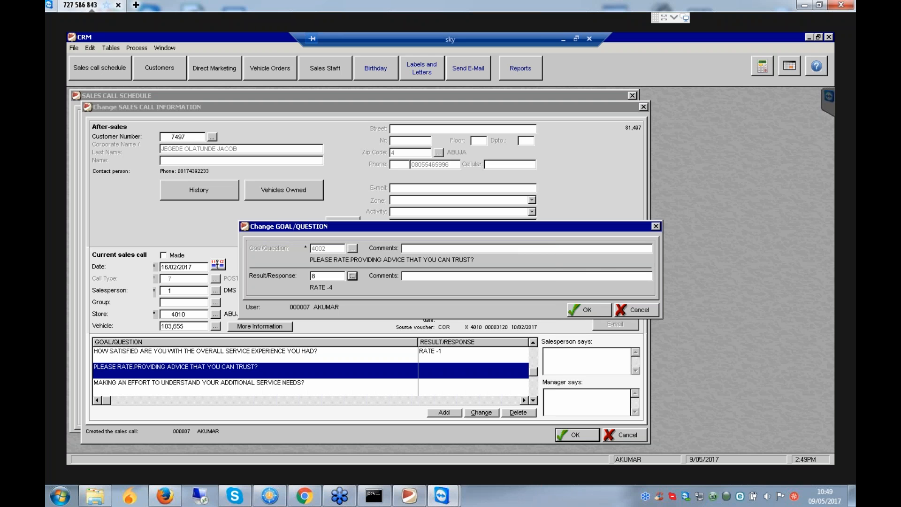
click(588, 310)
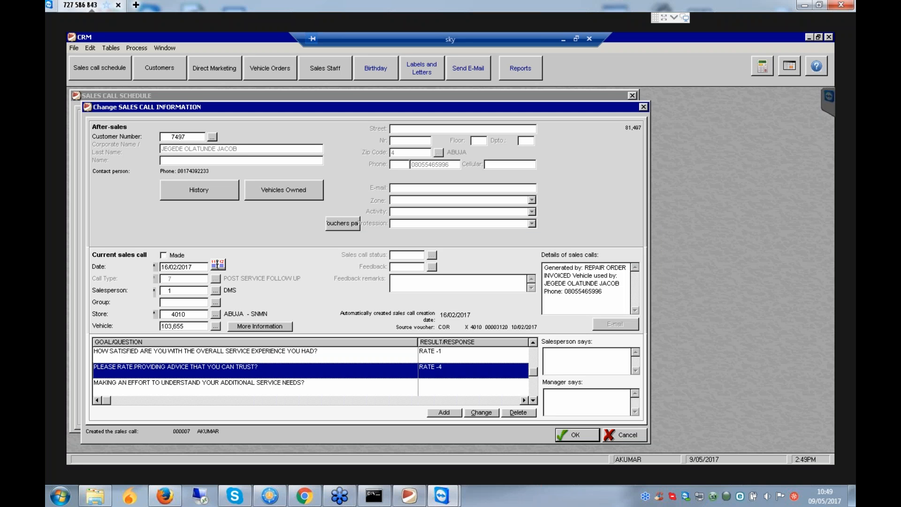
- Record YES as the response to the question about making an effort to understand additional service needs
click(310, 385)
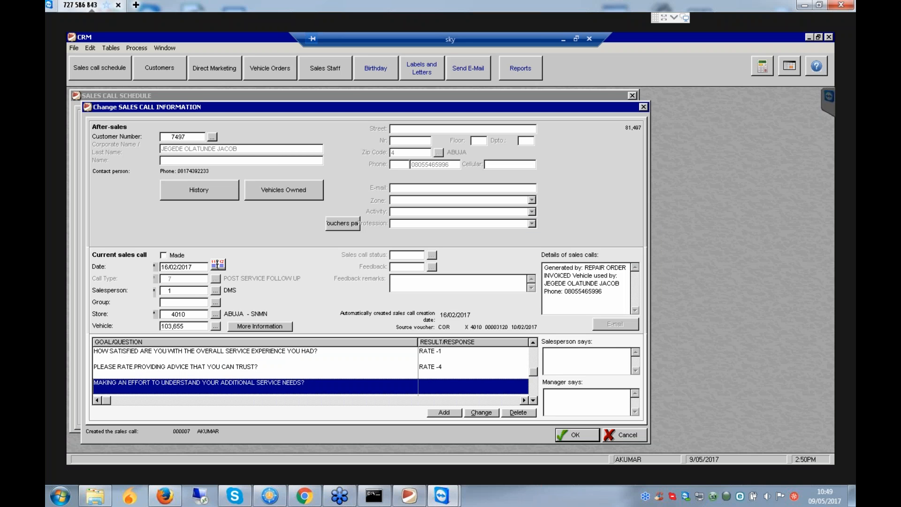
click(481, 413)
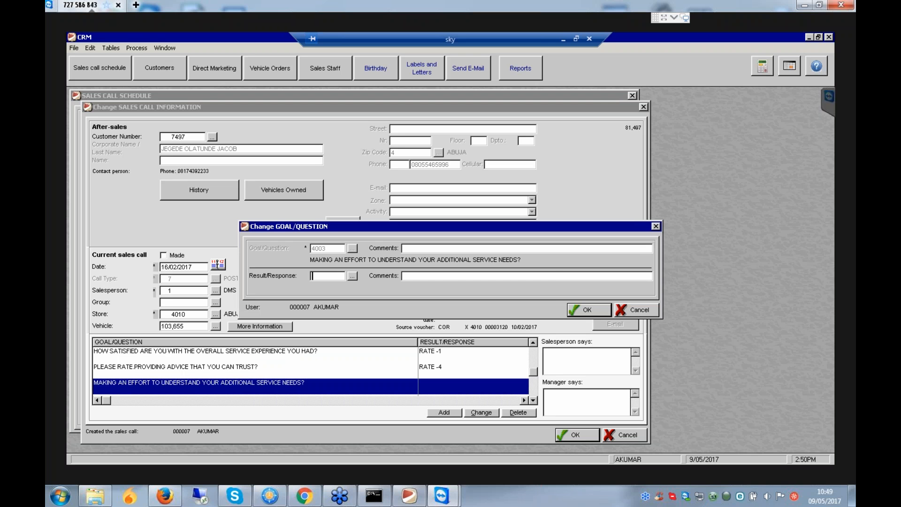
click(352, 276)
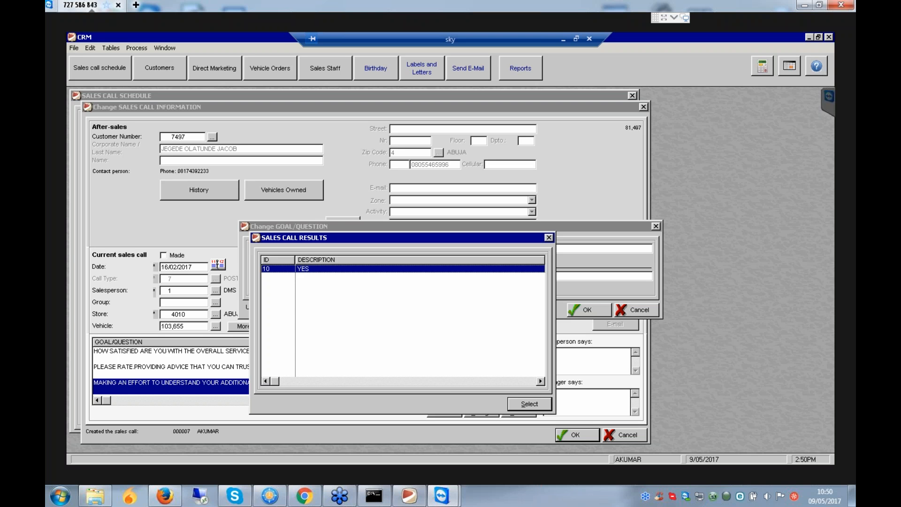
click(530, 404)
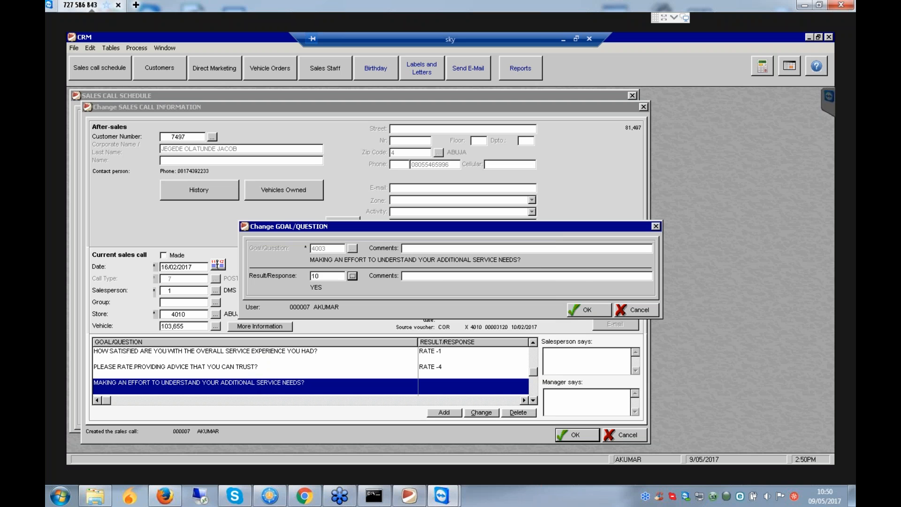
key(Return)
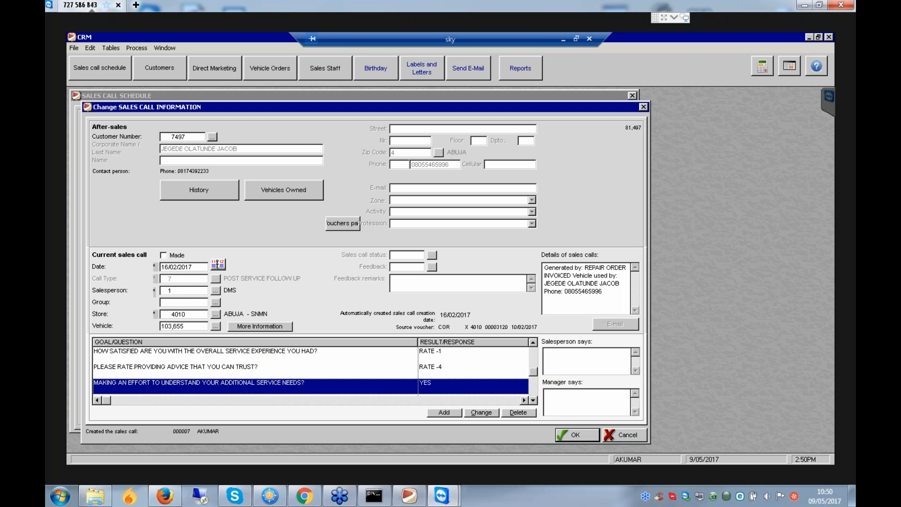
- Record NO as the response to the question about keeping in contact on vehicle progress, additional work or cost
key(Down)
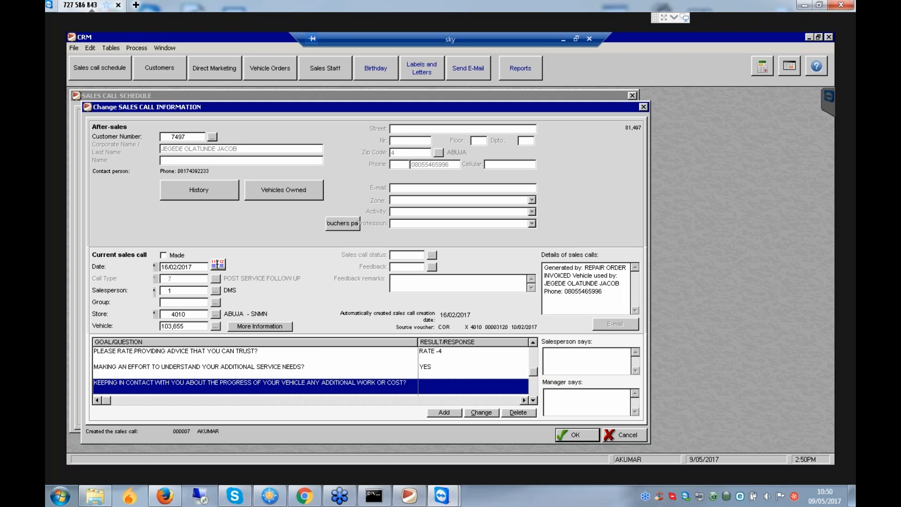
key(Return)
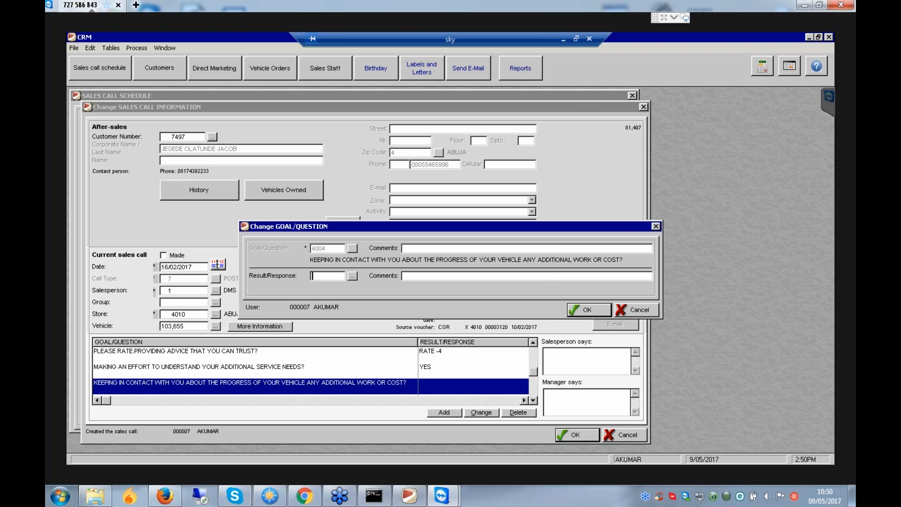
key(Tab)
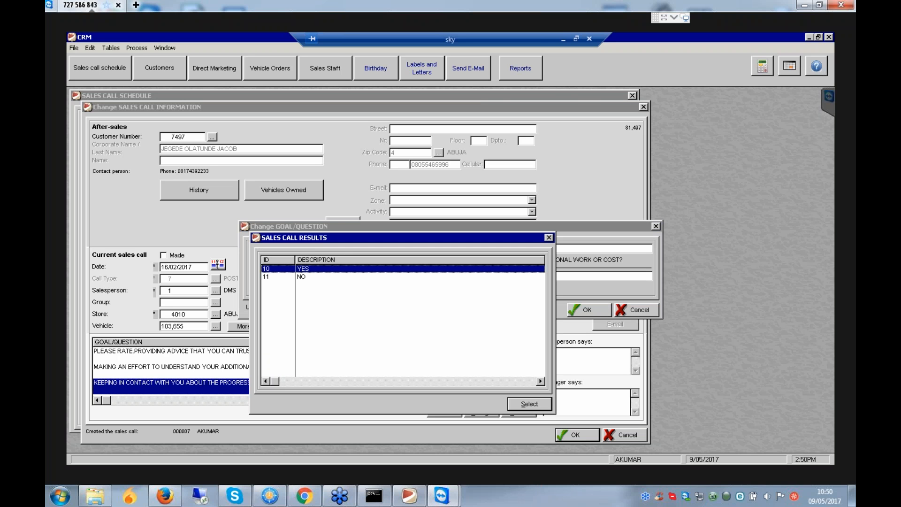
click(301, 277)
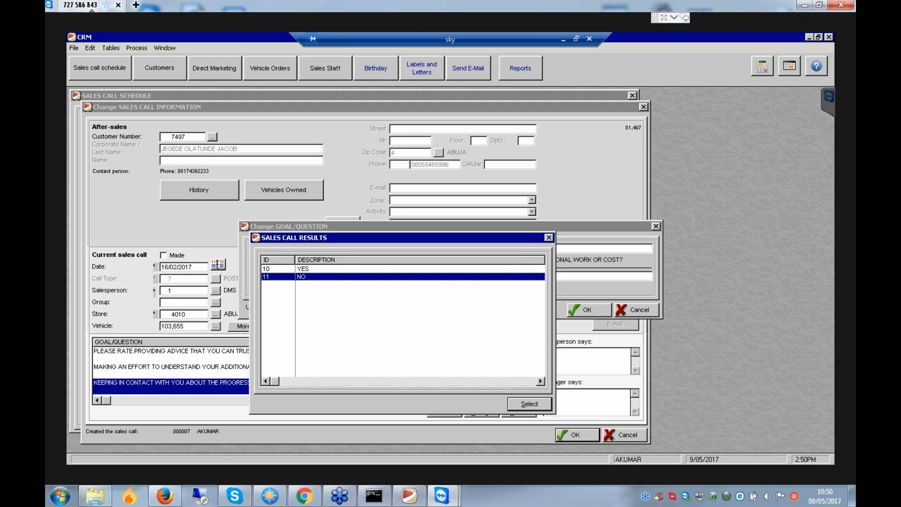
key(Return)
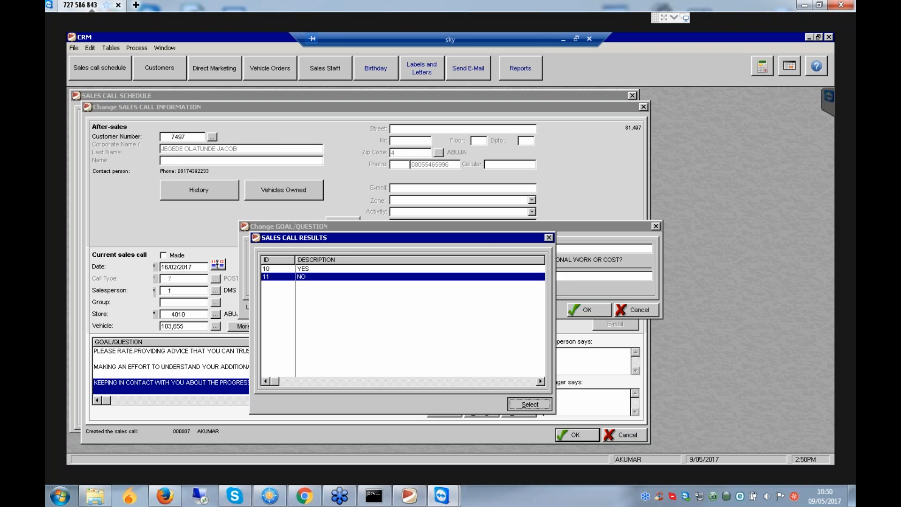
key(Return)
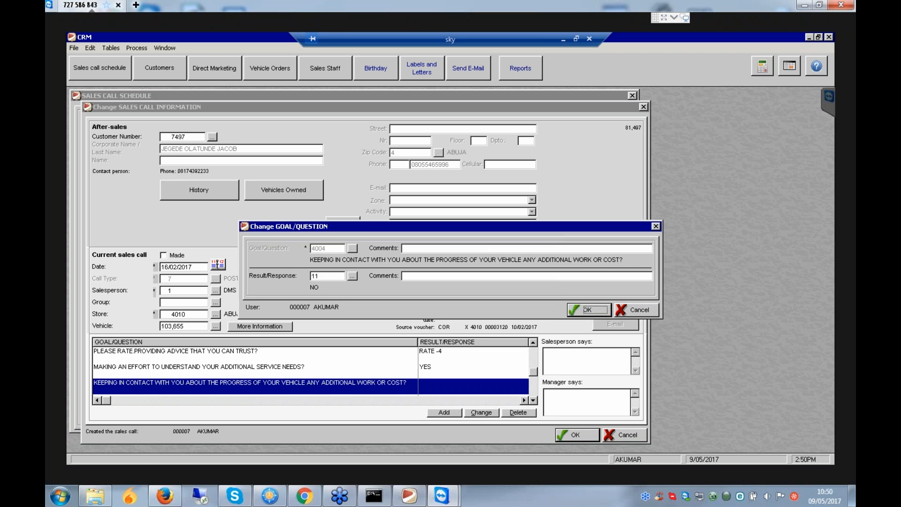
- Record YES as the response to the question asking whether the vehicle was ready at the promised time
key(Down)
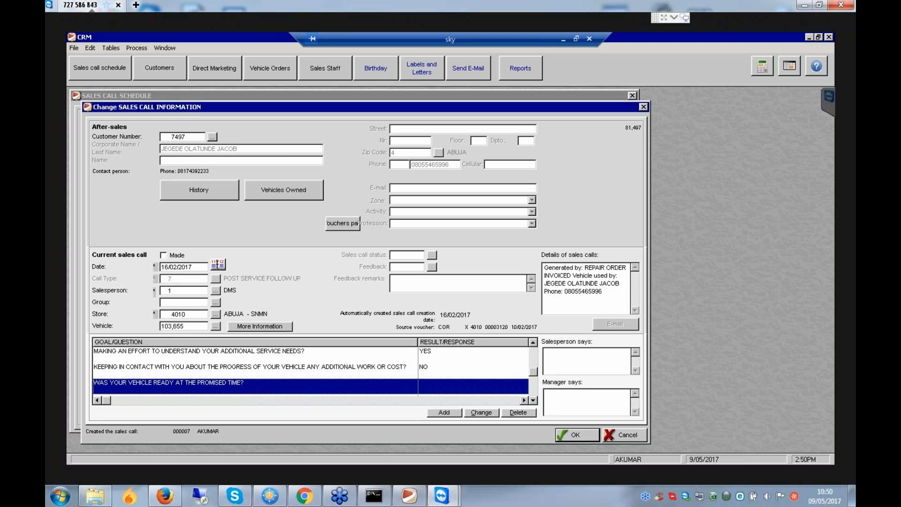
key(Return)
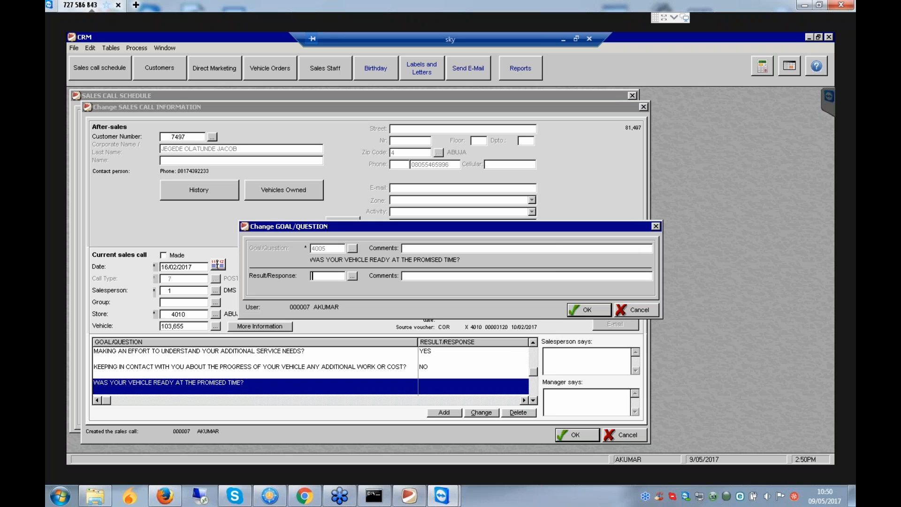
click(352, 276)
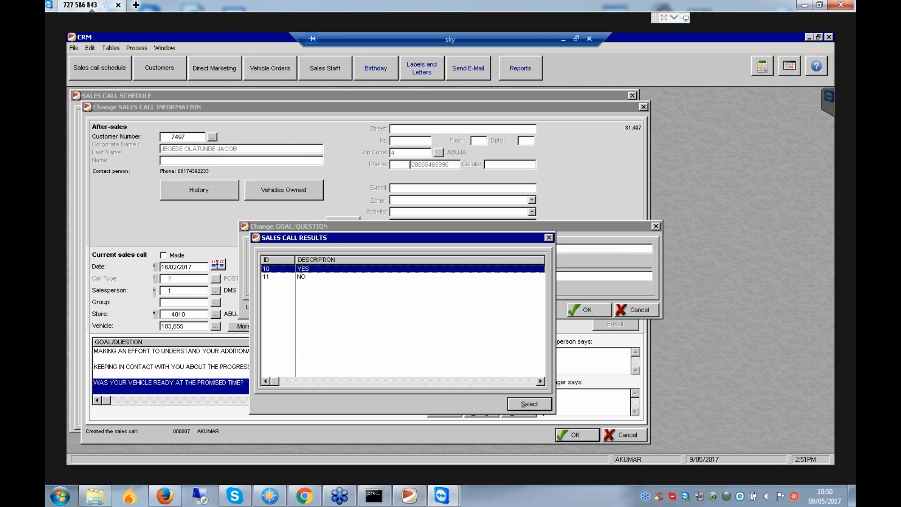
key(Return)
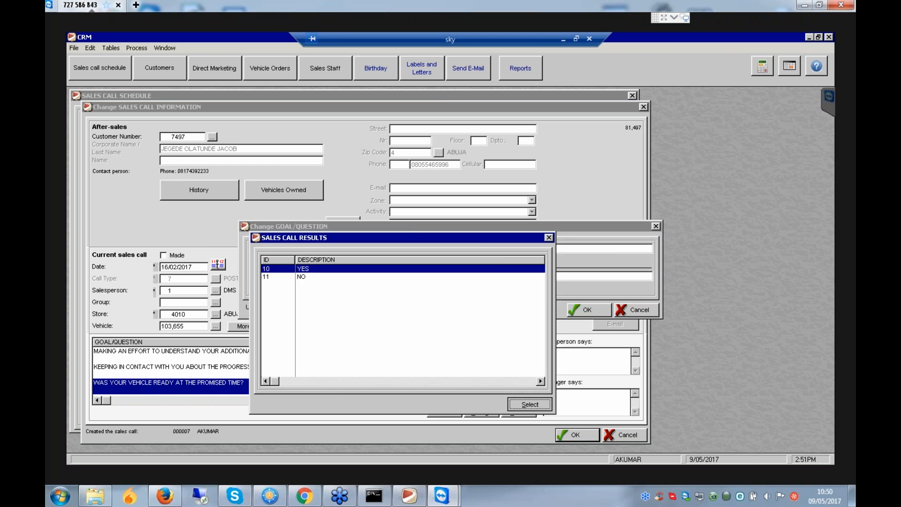
key(Return)
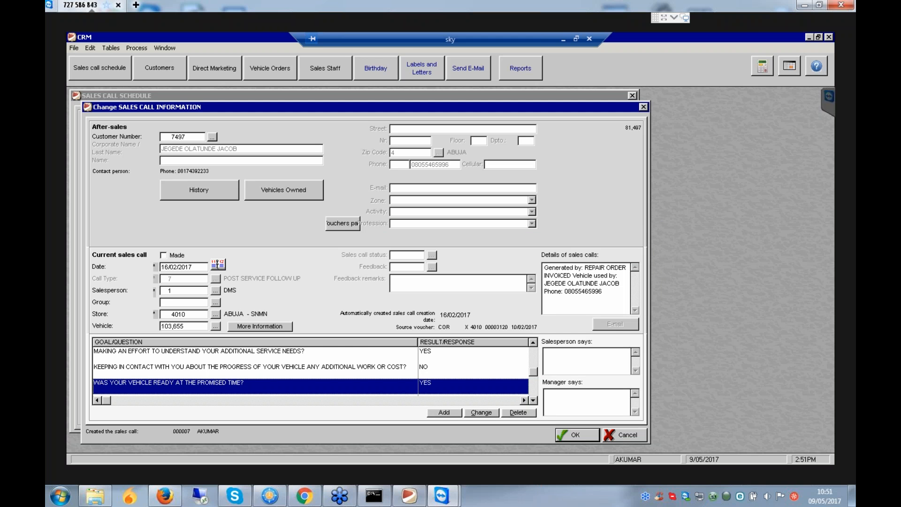
- Record YES as the response to the question about requested work being completed correctly the first time
key(Down)
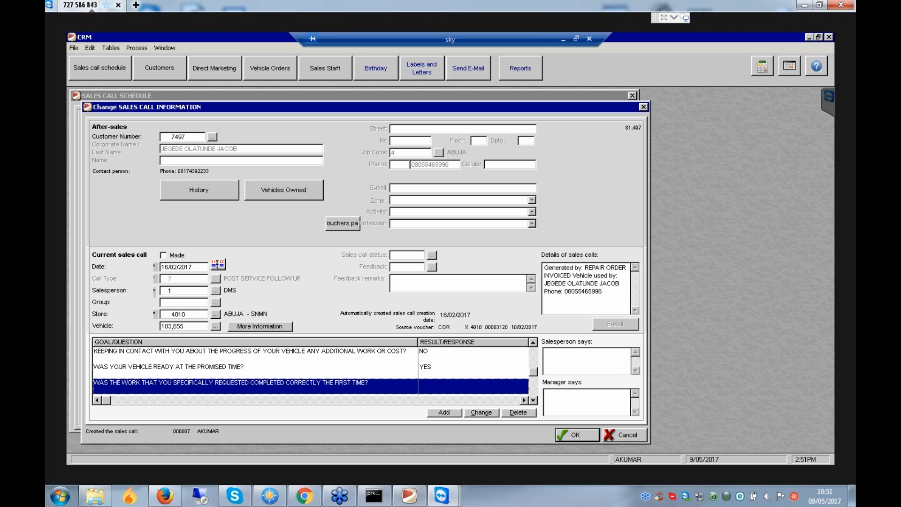
key(Return)
key(Tab)
key(Return)
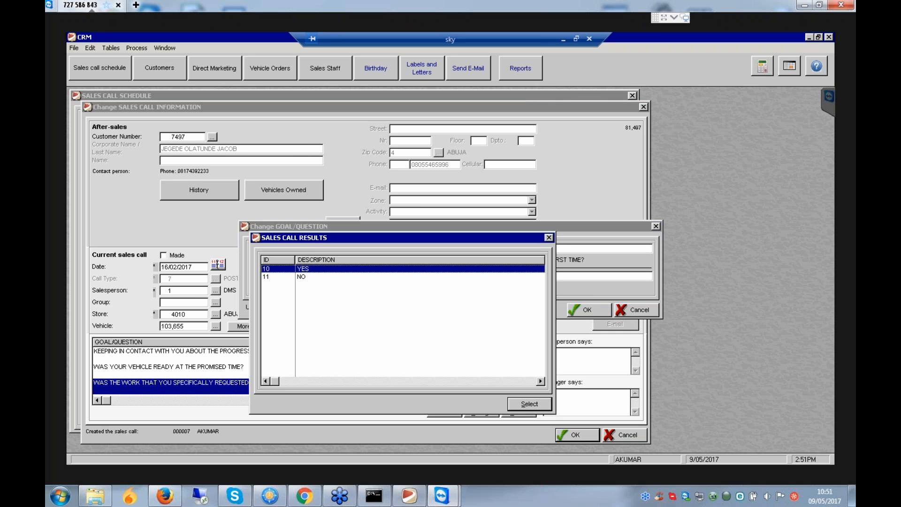
key(Return)
key(Return)
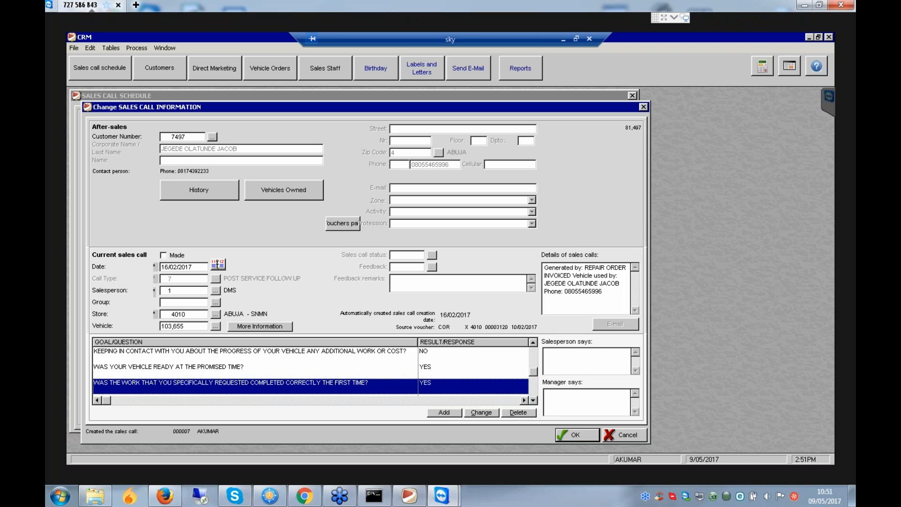
- Record YES as the response to the question about receiving contact from the dealer after the vehicle service
key(Down)
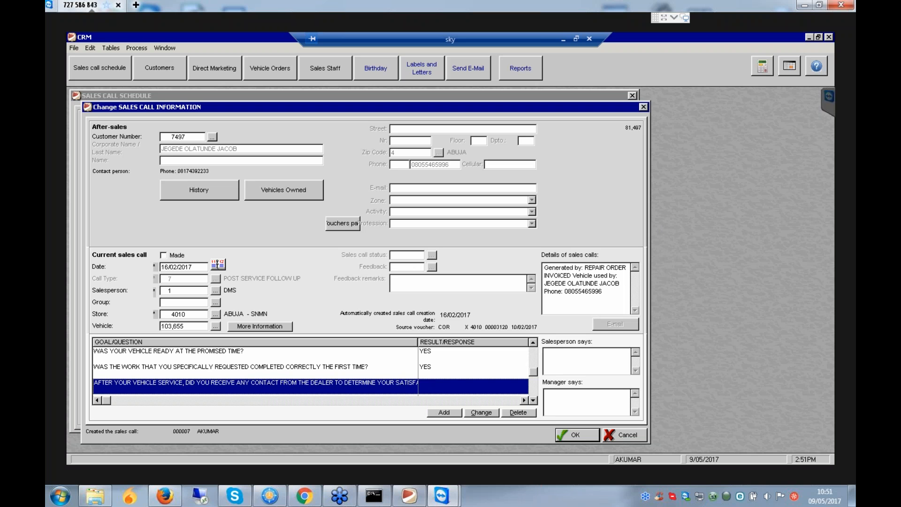
key(Return)
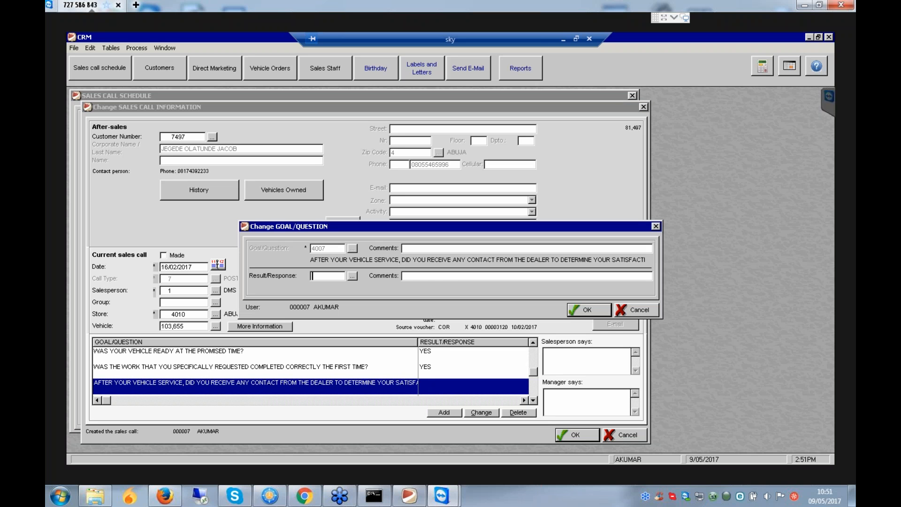
click(352, 276)
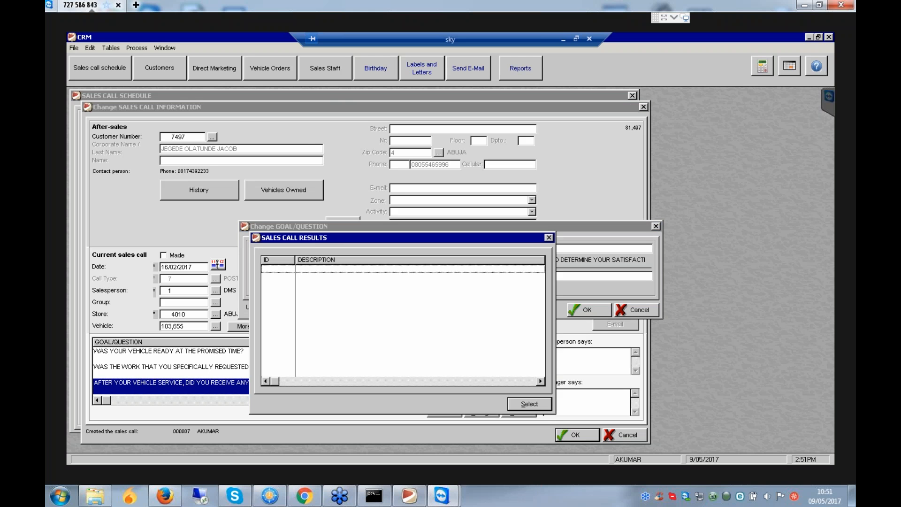
key(Return)
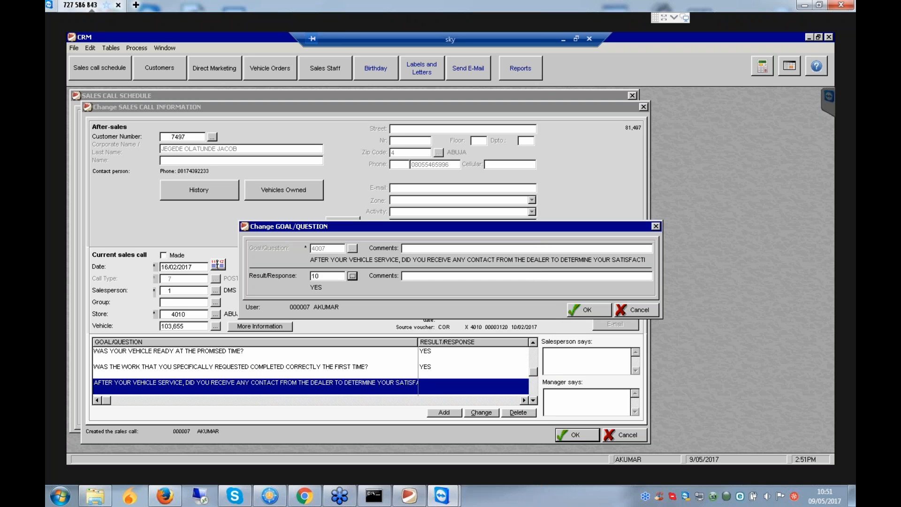
key(Return)
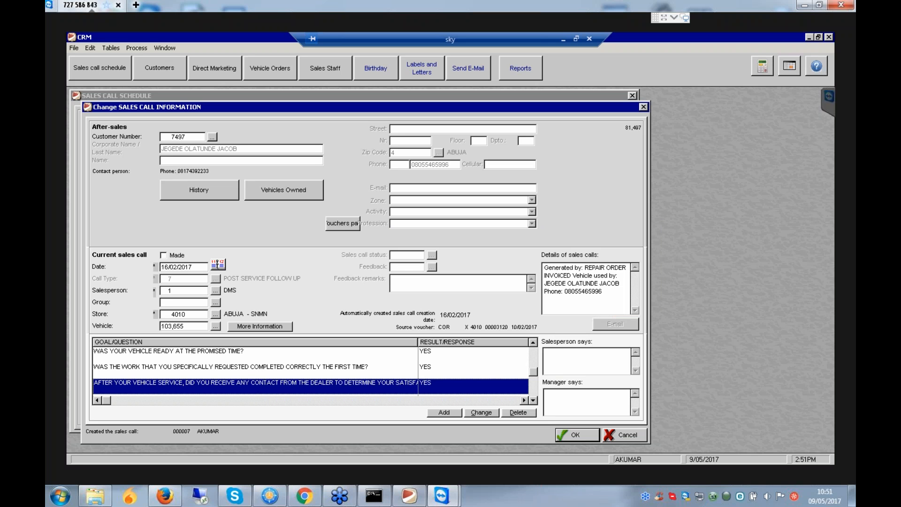
- Record RATE -1 as the response to the question about confidence in the dealership taking ownership of queries and problems
key(Down)
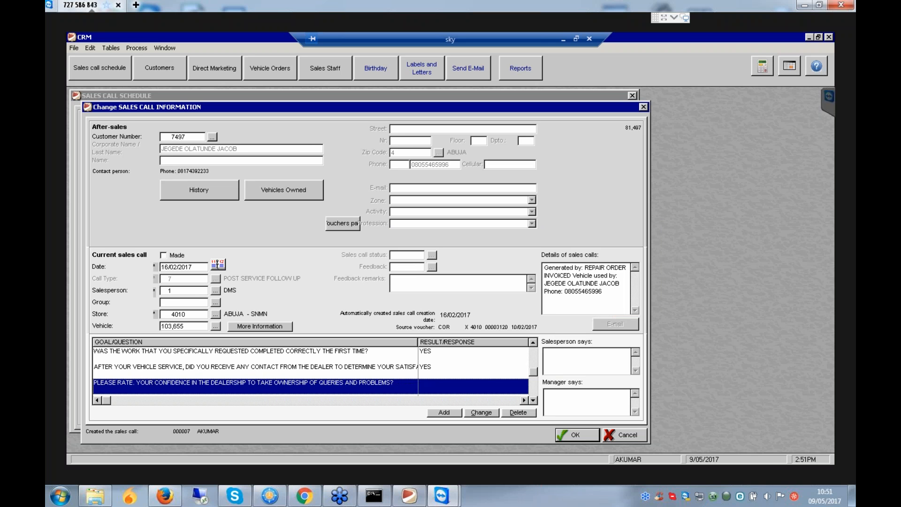
key(Return)
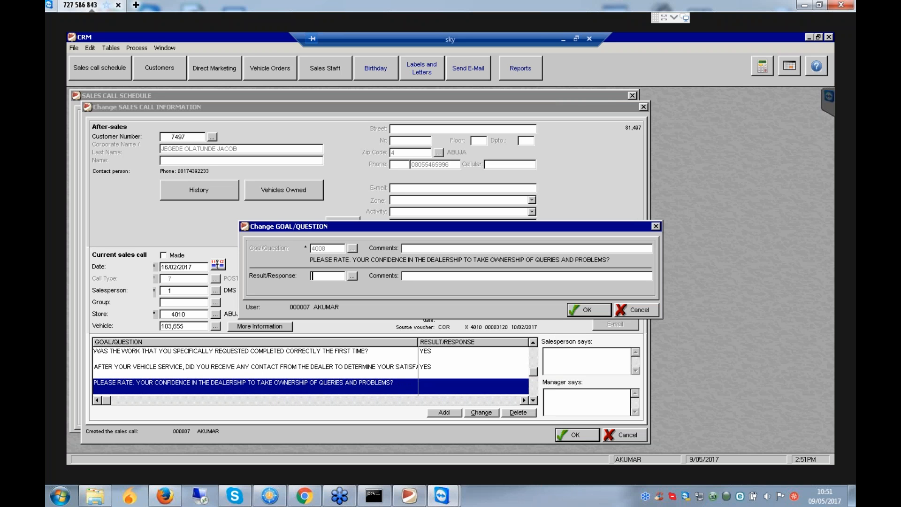
click(352, 276)
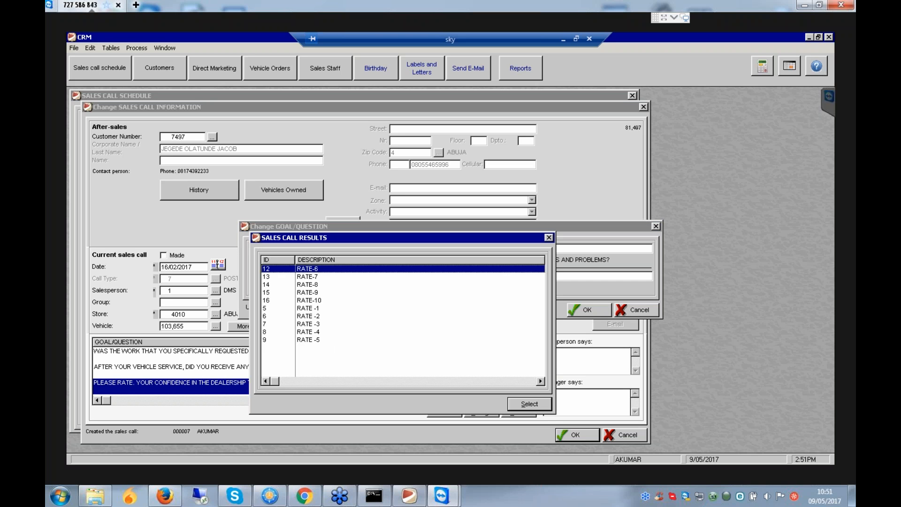
click(308, 309)
click(530, 404)
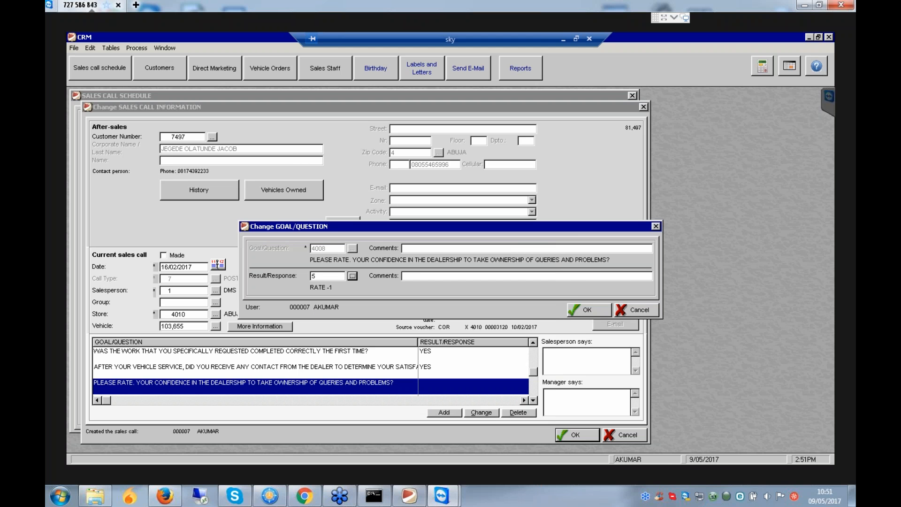
click(589, 309)
- Record YES as the response to the question about recommending the dealer to others, and mark the sales call as made
key(Down)
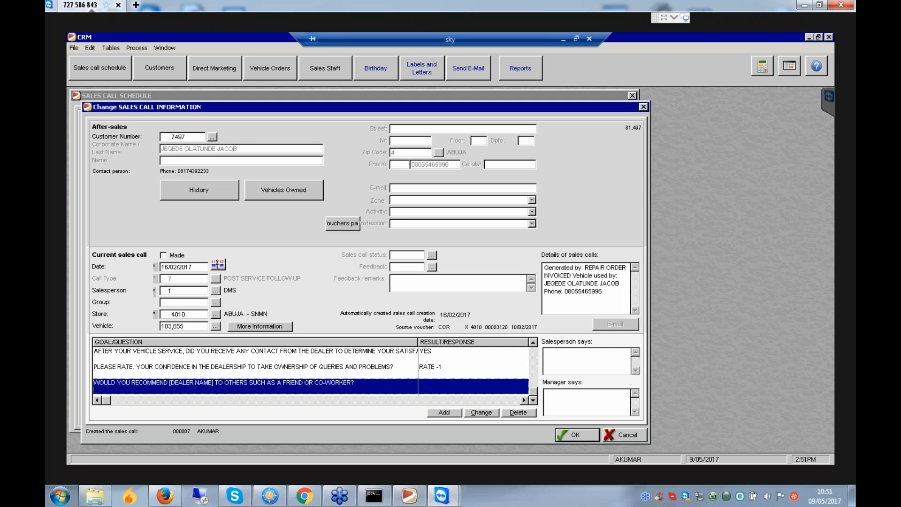
key(Return)
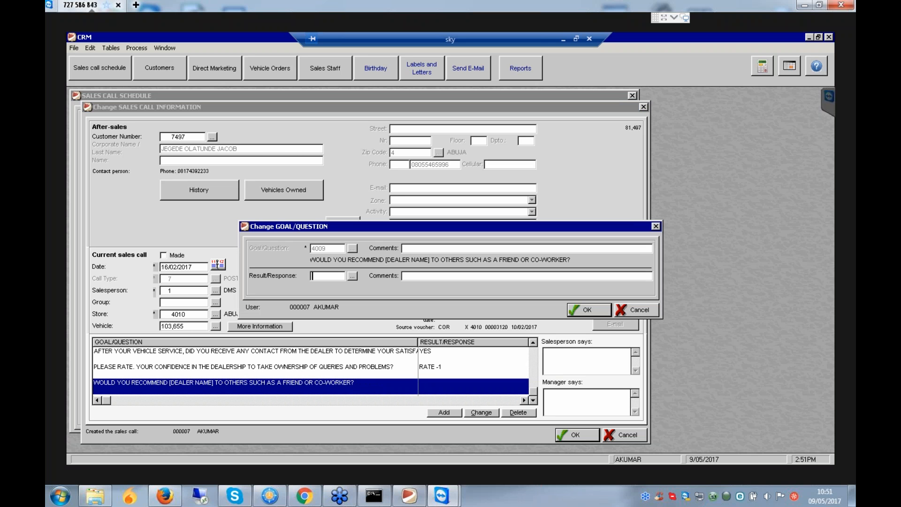
click(352, 276)
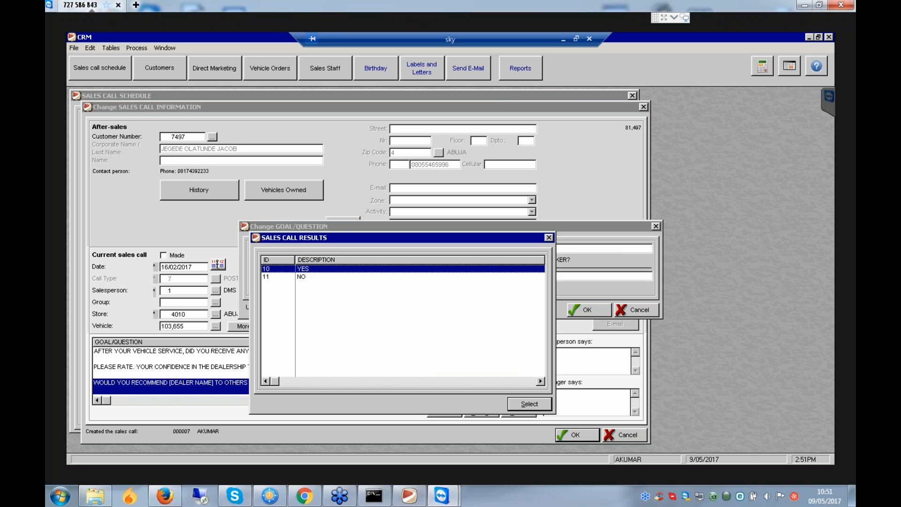
key(Return)
key(Return)
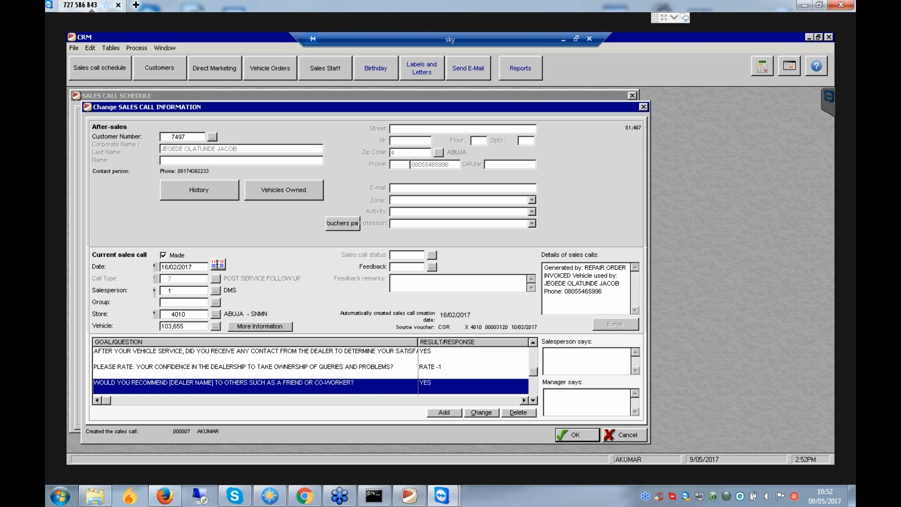
- Examine the serviced vehicle's additional information and its transaction history, and return to the sales call
click(260, 326)
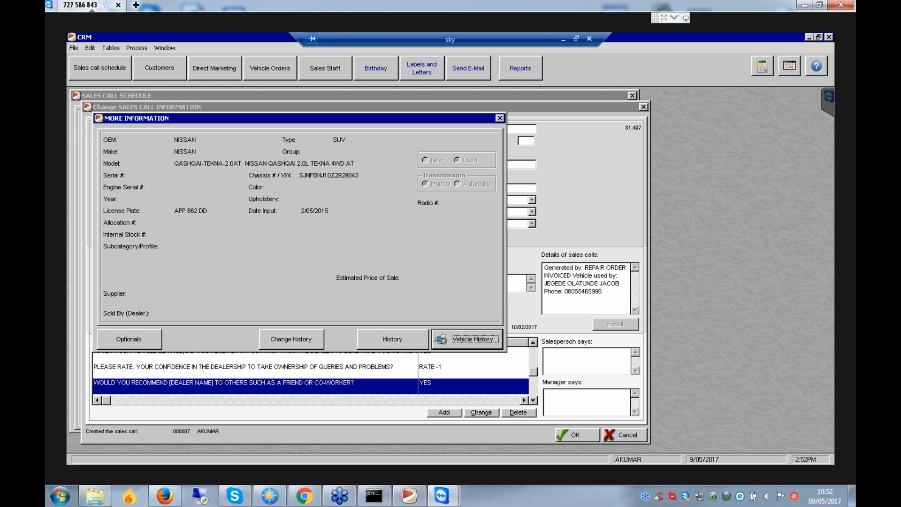
click(392, 339)
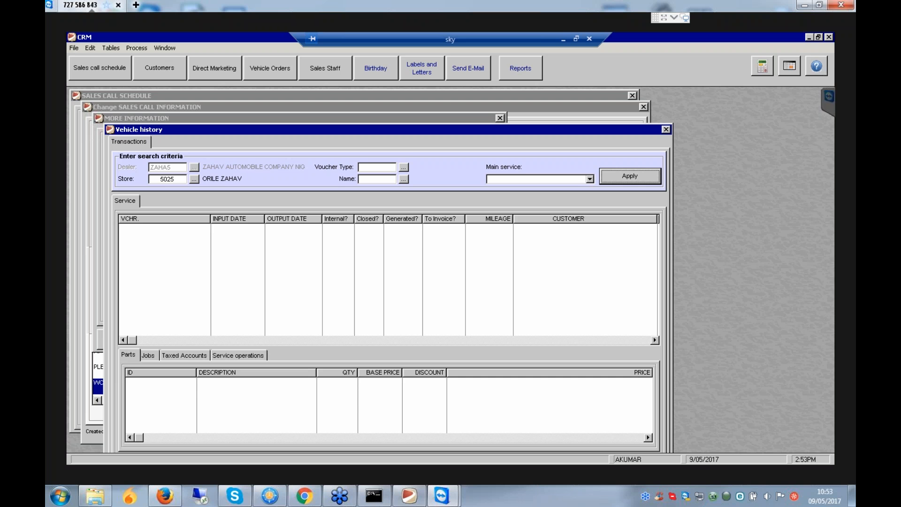
click(666, 129)
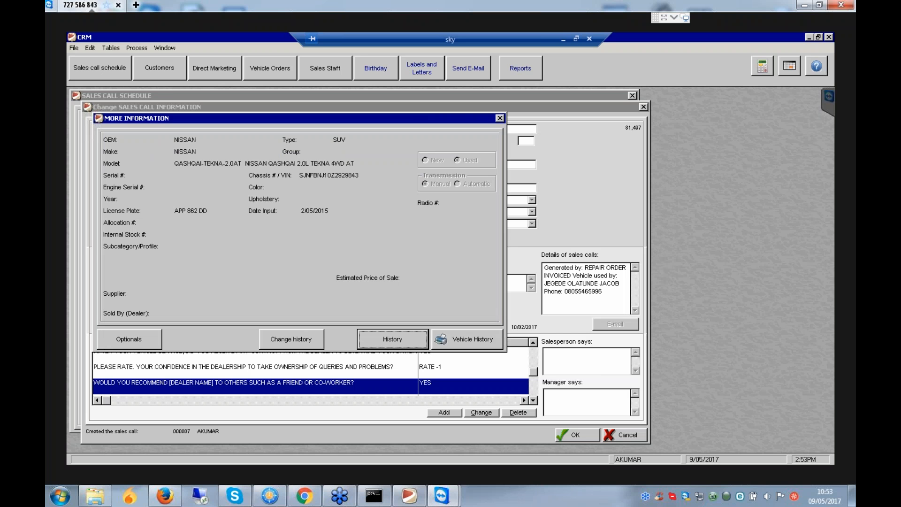
click(500, 118)
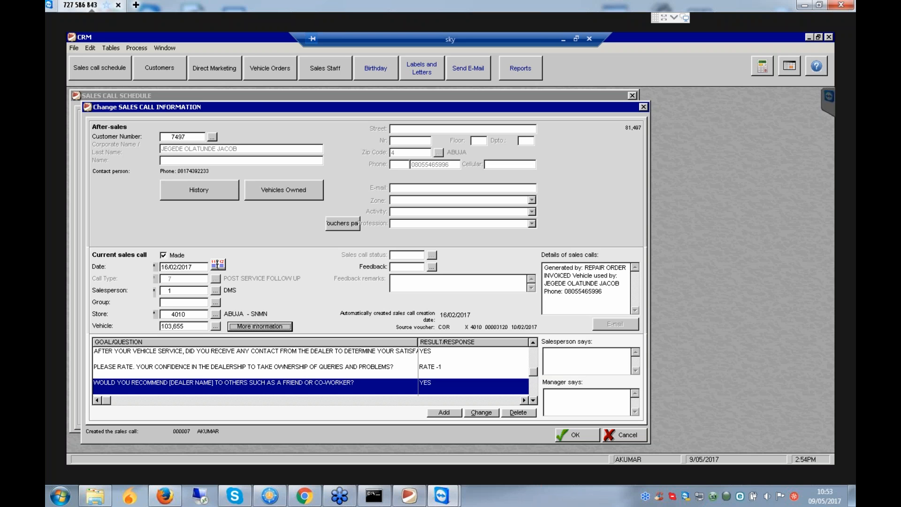
- Review the dissatisfaction reasons in the customer feedback list, from DELAY IN DELIVERY through STAFF ATTITUDE
click(579, 360)
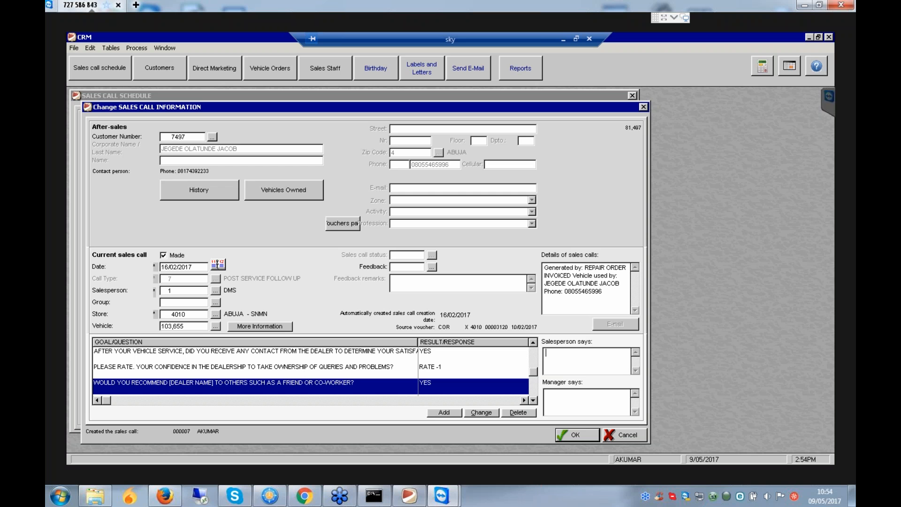
click(432, 267)
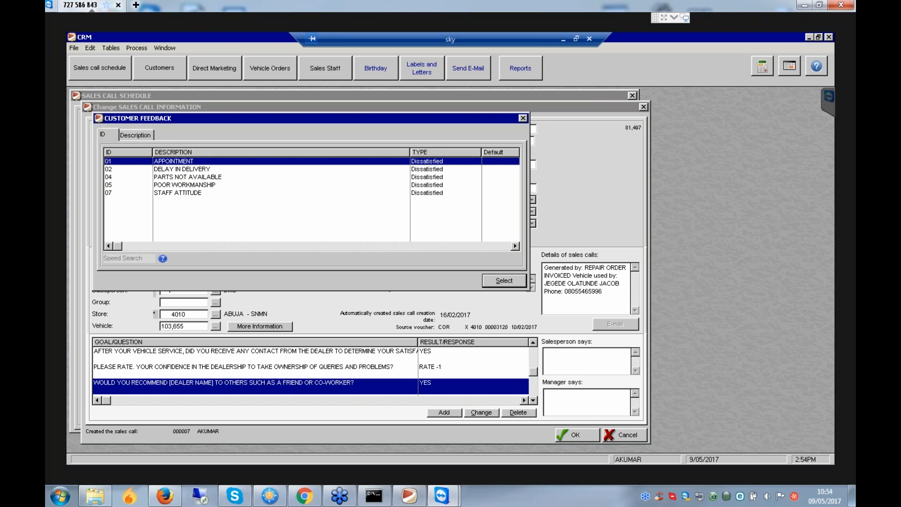
click(182, 169)
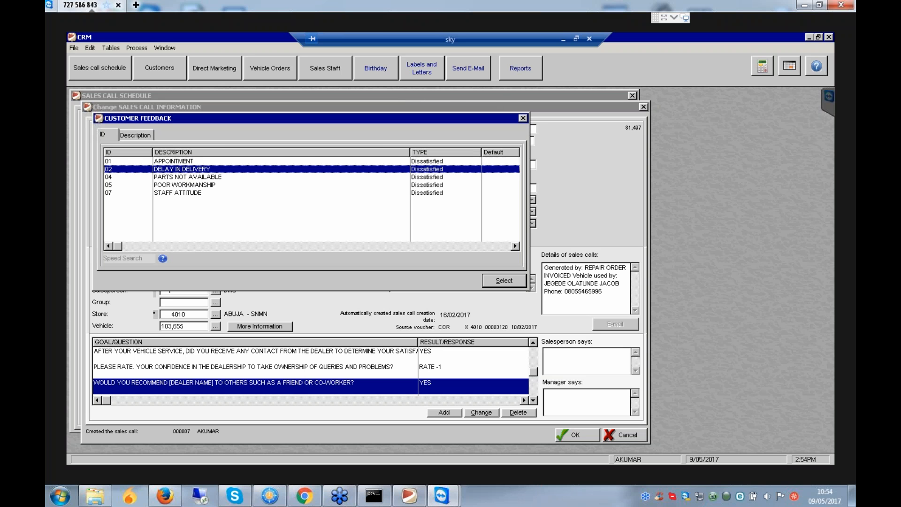
click(187, 177)
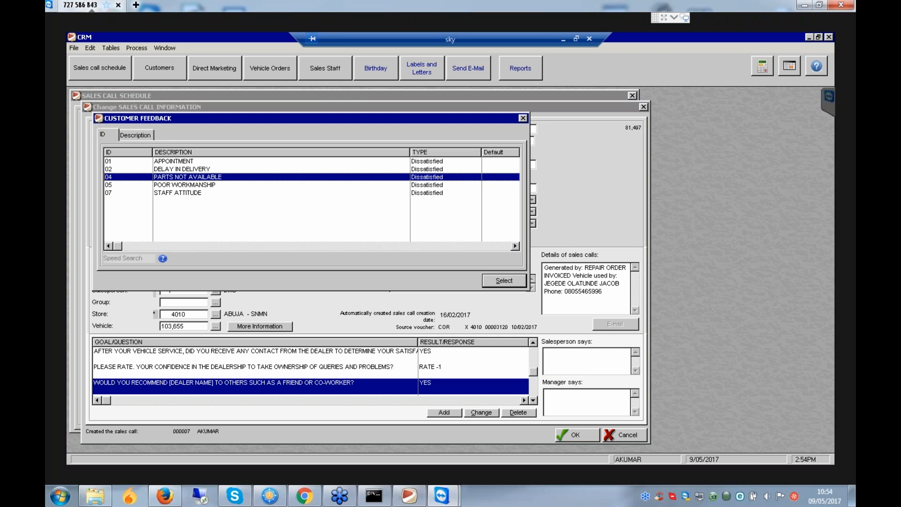
click(185, 185)
click(179, 192)
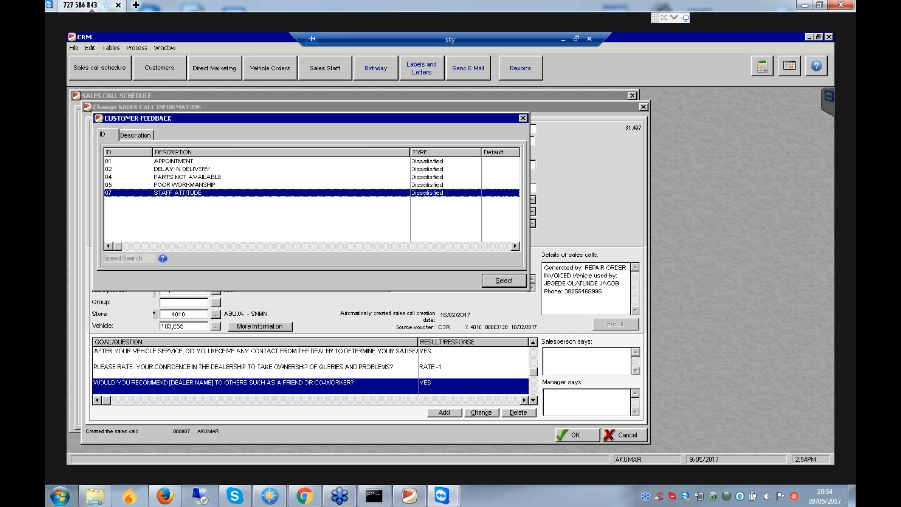
click(504, 281)
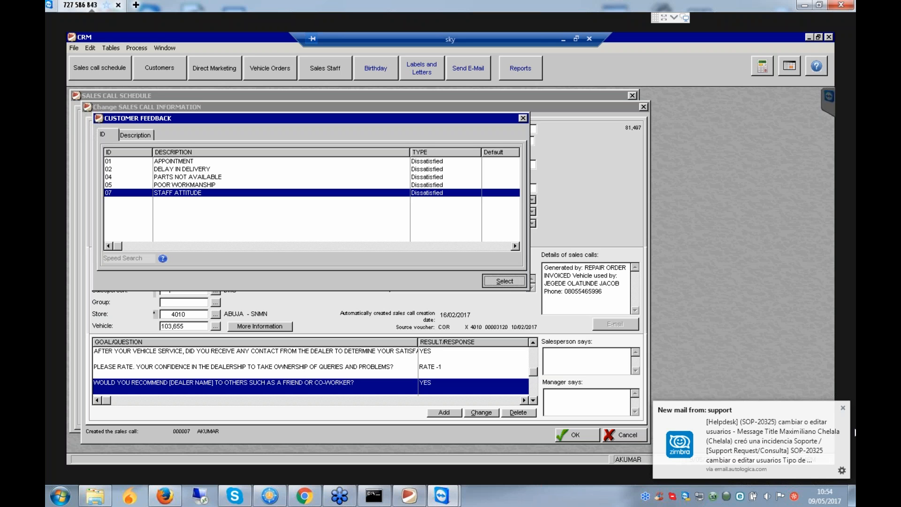
click(842, 408)
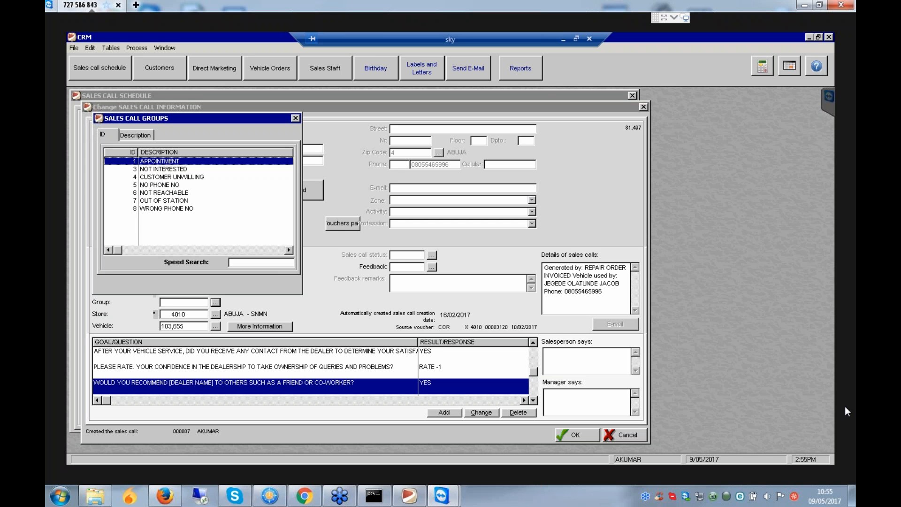
- Review the available sales call groups down to WRONG PHONE NO, leaving the call's group unset
key(Down)
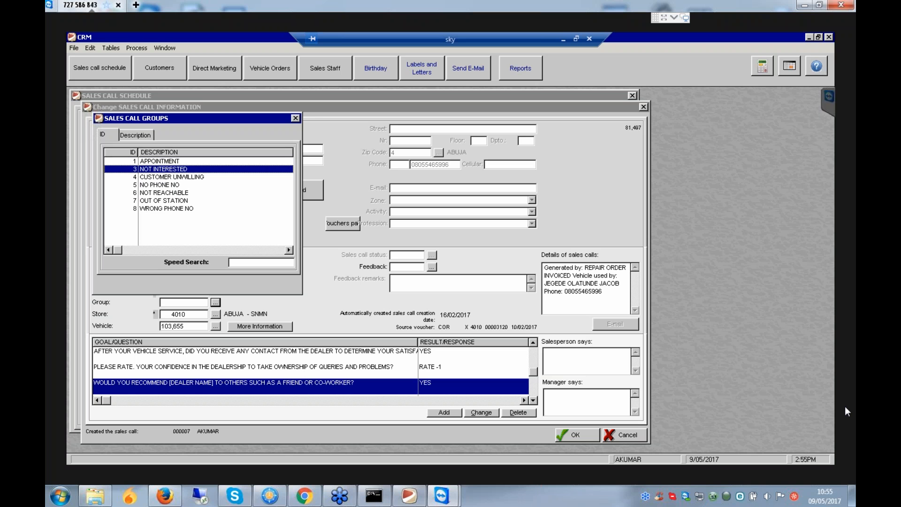
key(Down)
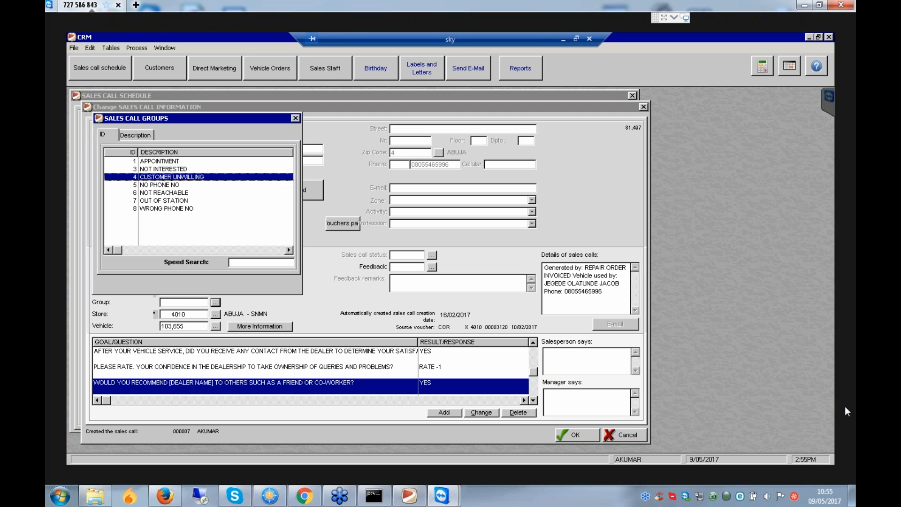
key(Down)
key(Down)
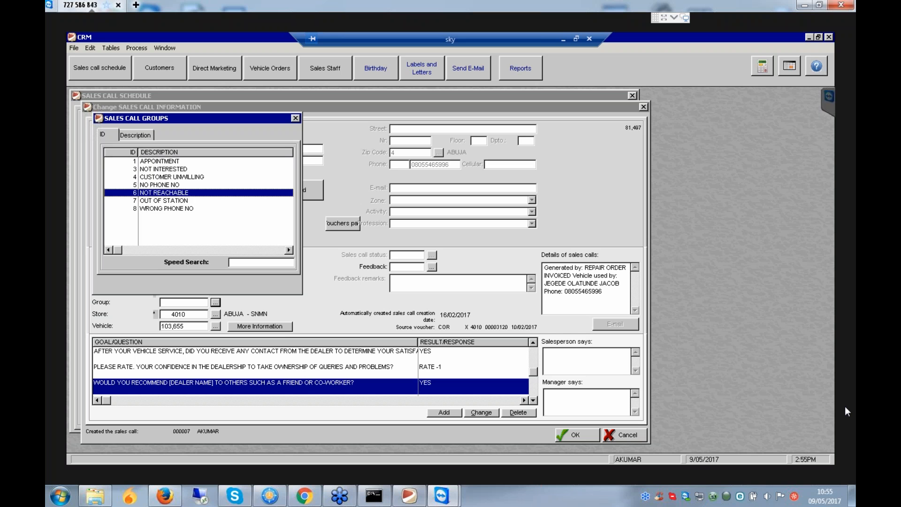
key(Down)
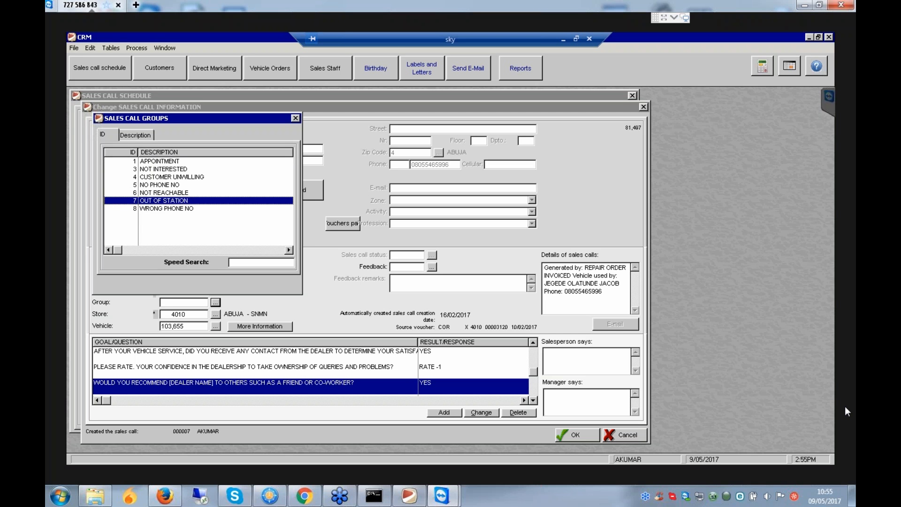
key(Down)
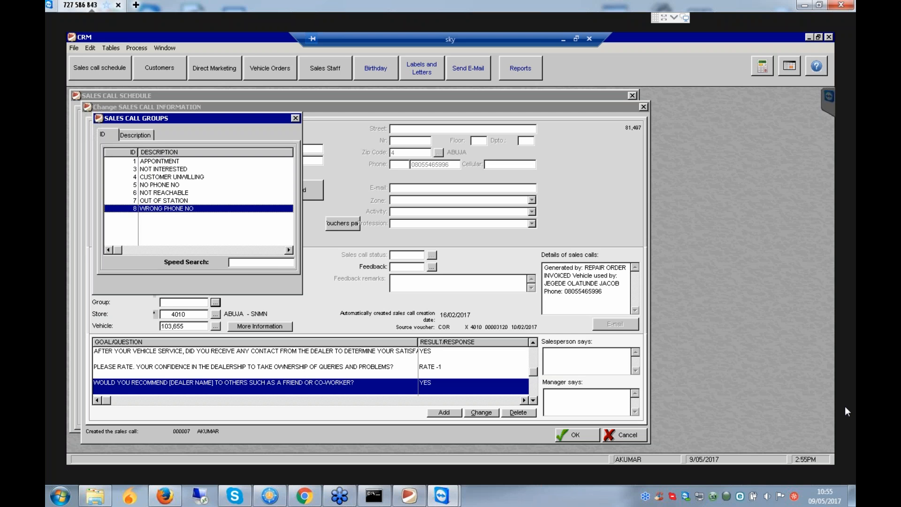
key(Escape)
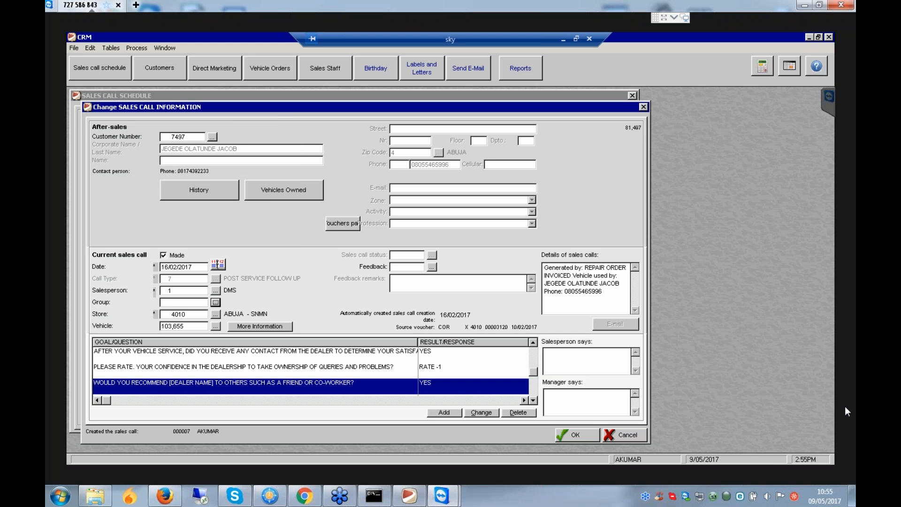
- Enter the salesperson's remark "cre commenys" for the sales call
key(Tab)
text(cre commen)
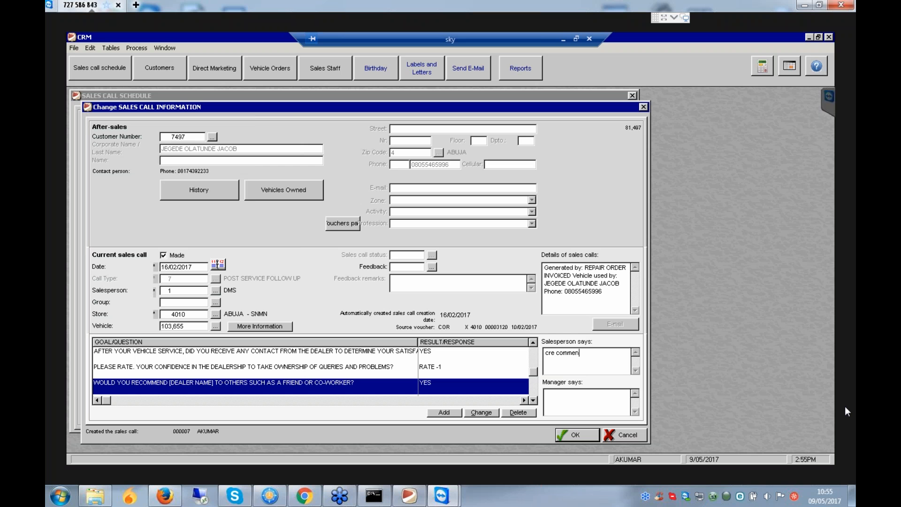
text(ys)
key(Tab)
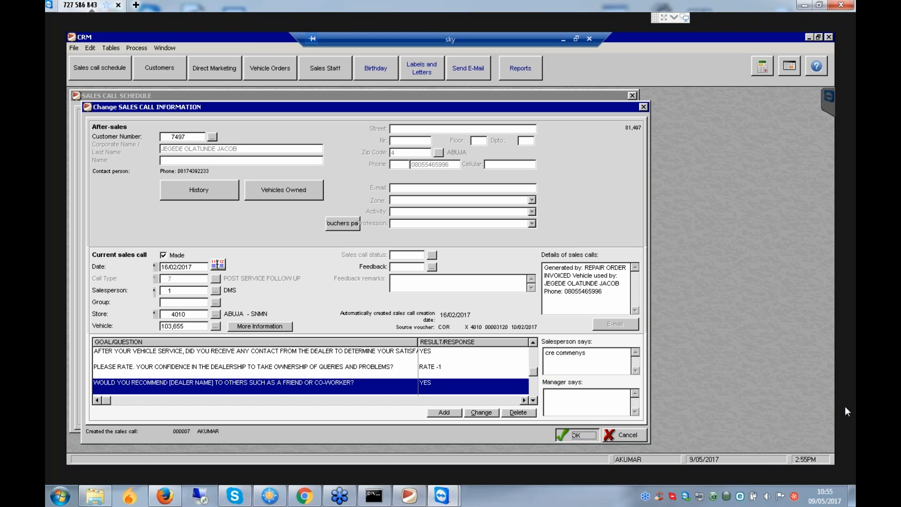
- Check the serviced vehicle's additional information and save the completed sales call
key(space)
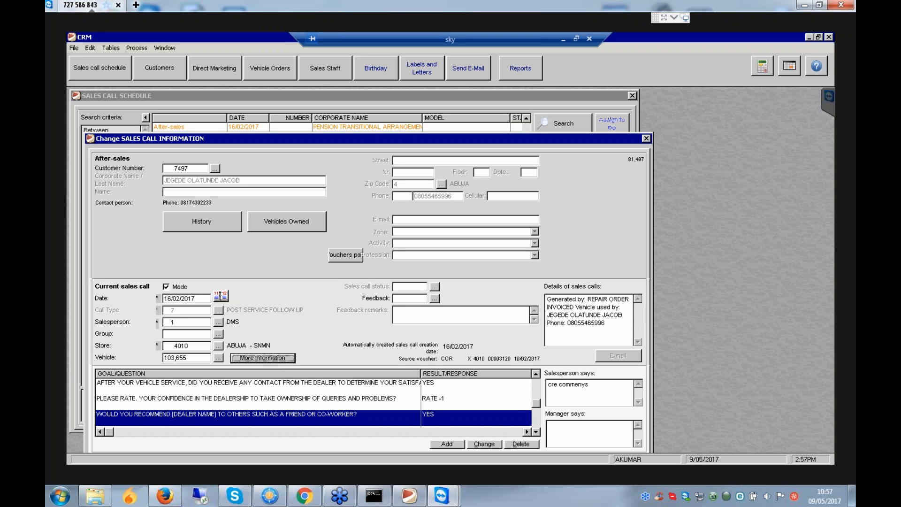
click(263, 357)
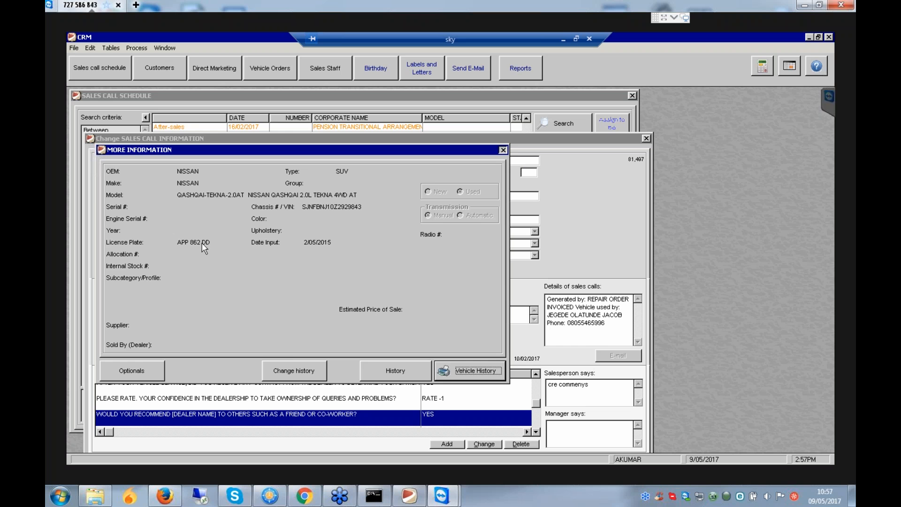
key(Escape)
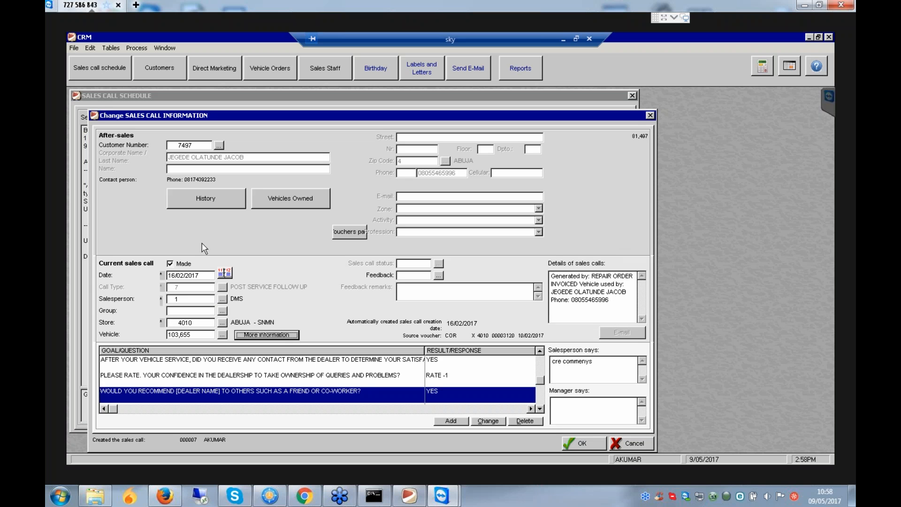
click(584, 443)
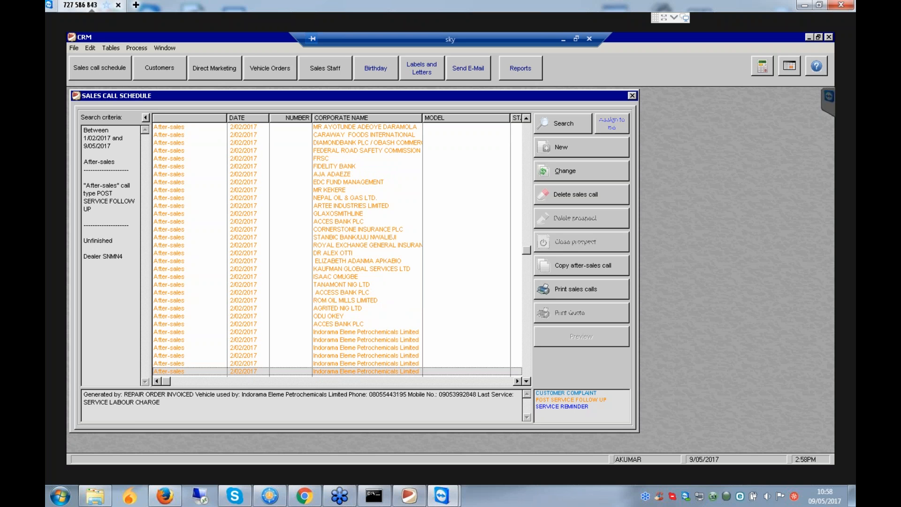
- Examine the possible responses defined for the after-sales question on satisfaction with the overall service experience
click(364, 135)
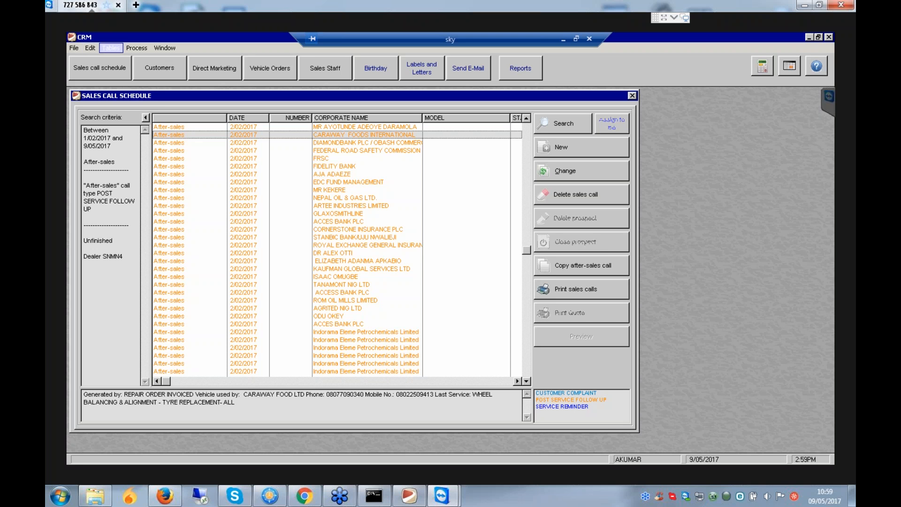
click(111, 48)
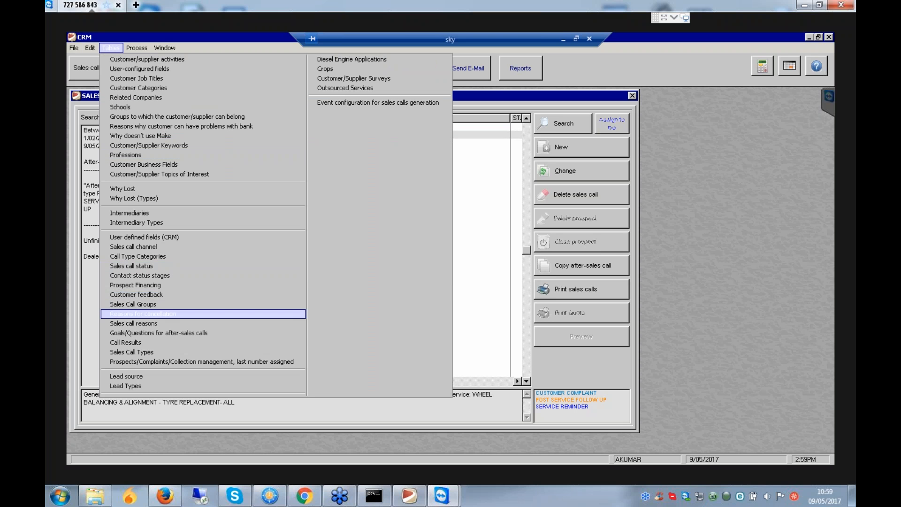
key(Return)
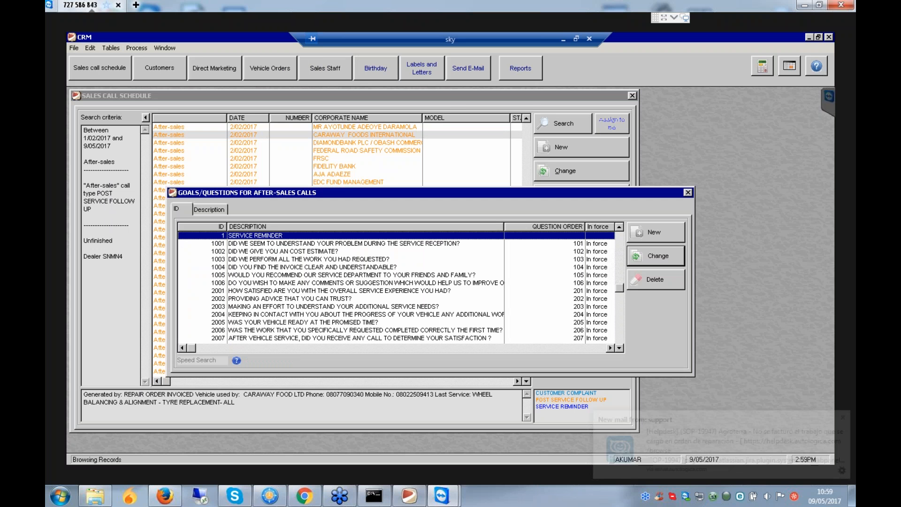
click(339, 291)
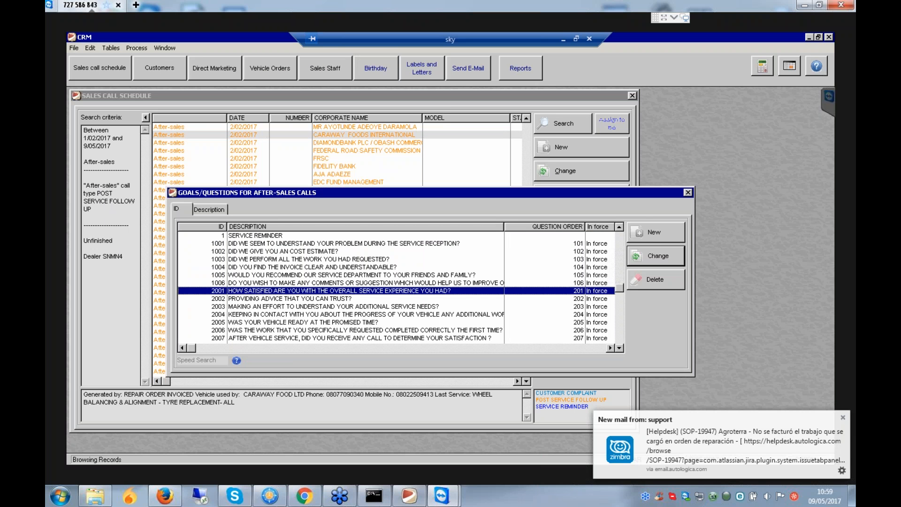
double_click(281, 291)
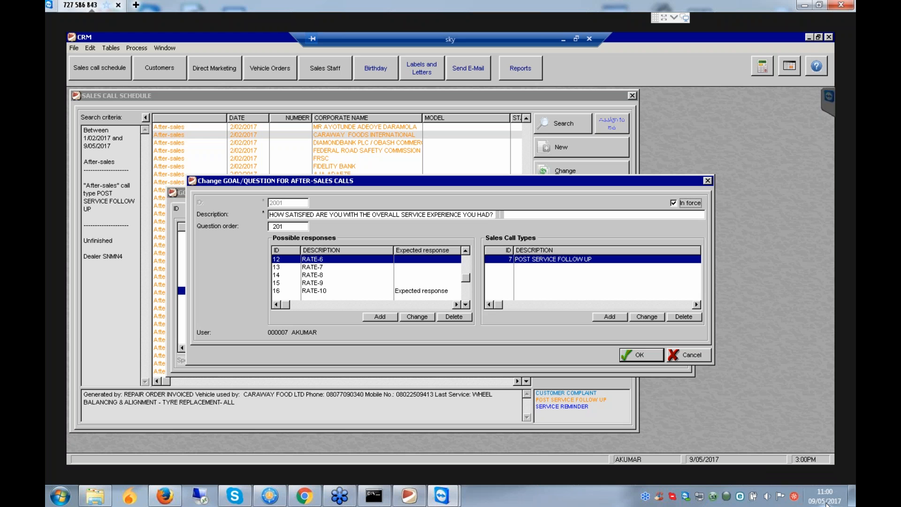
key(Escape)
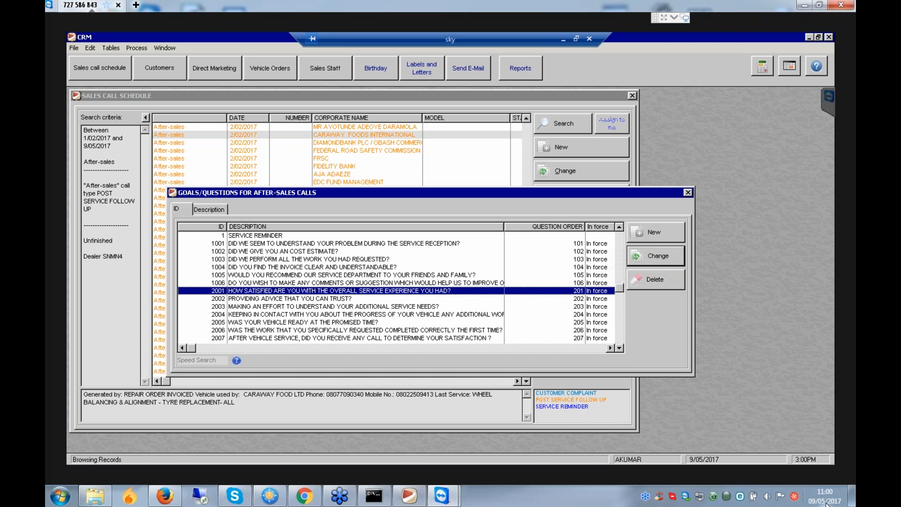
- Try to mark RATE-9 as an expected response for the question PROVIDING ADVICE THAT YOU CAN TRUST?, and return to the sales call schedule
key(Down)
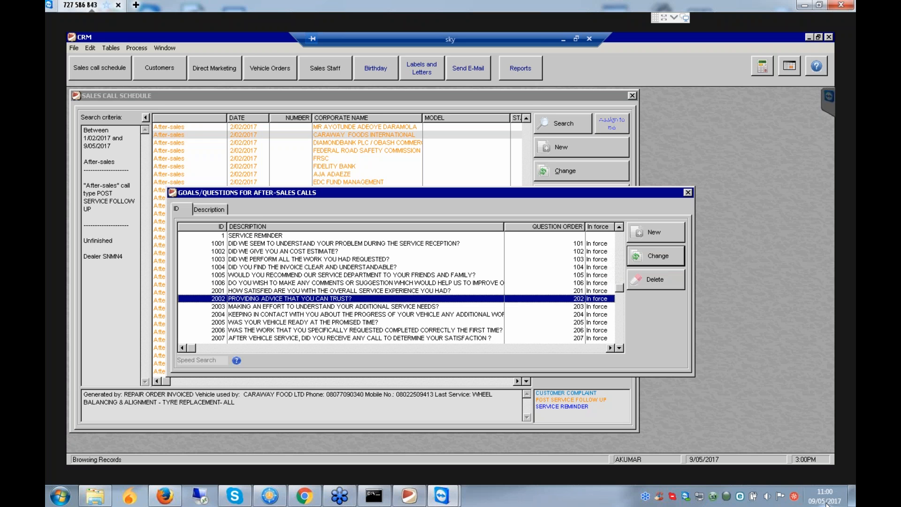
key(Return)
key(Down)
key(Down)
key(Down)
key(Return)
key(Tab)
key(space)
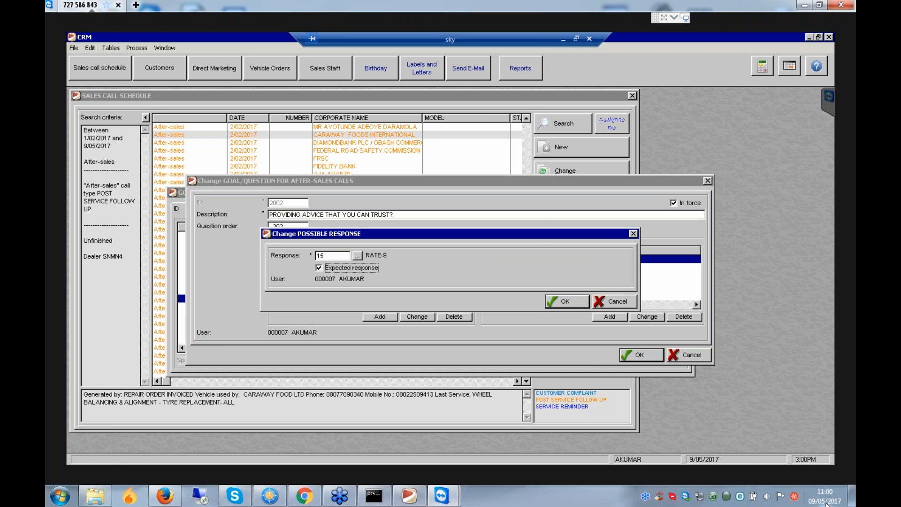
key(Return)
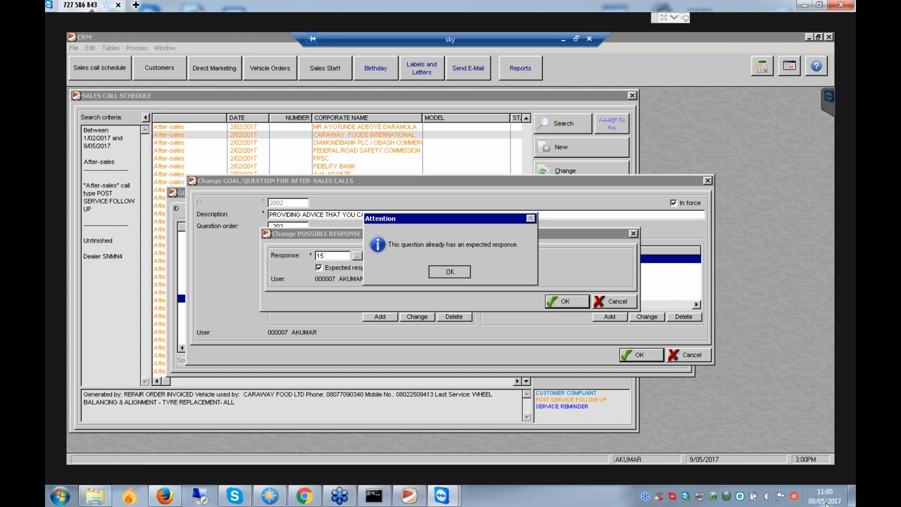
key(Return)
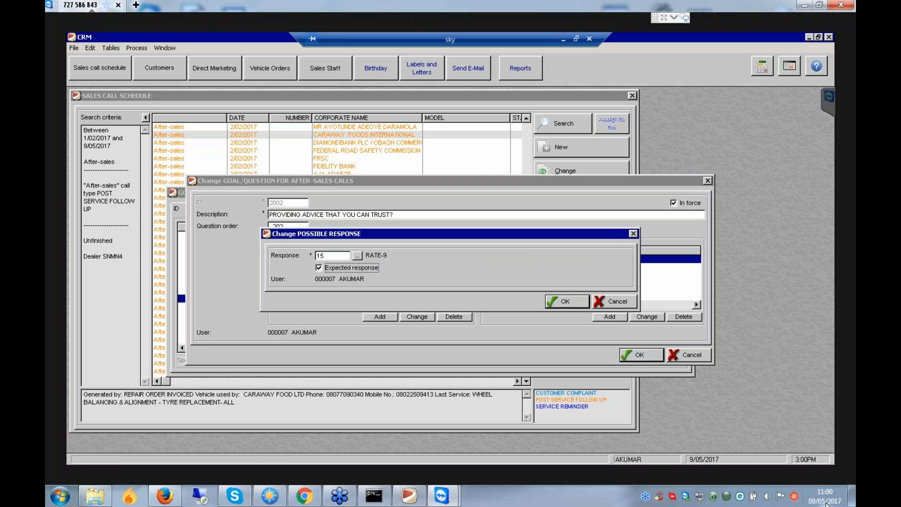
key(Escape)
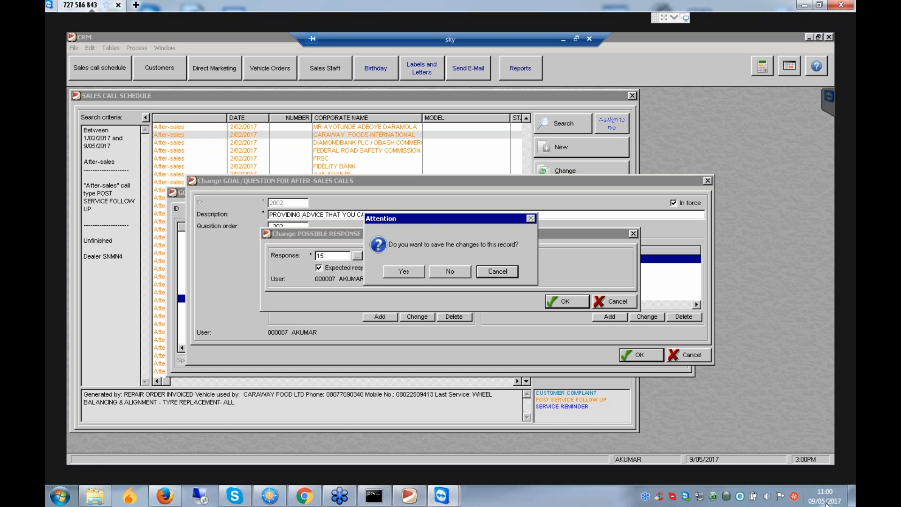
key(Left)
key(Return)
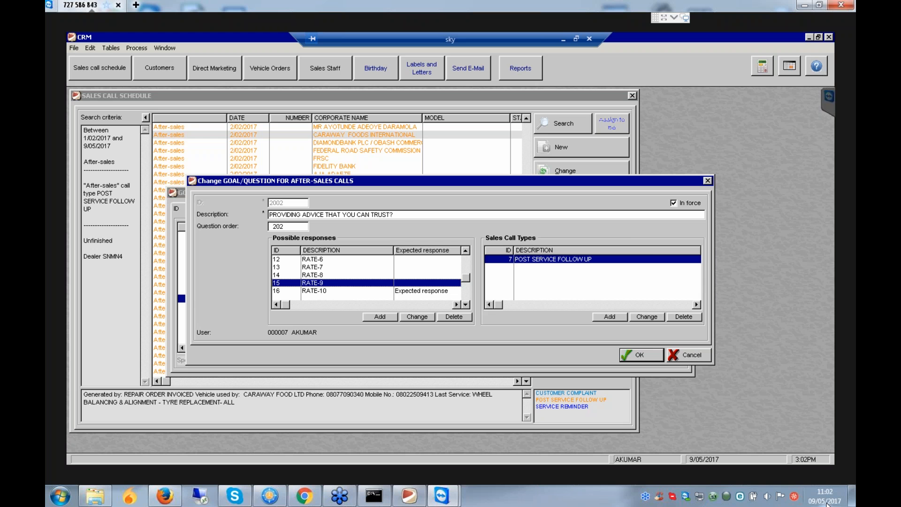
key(Escape)
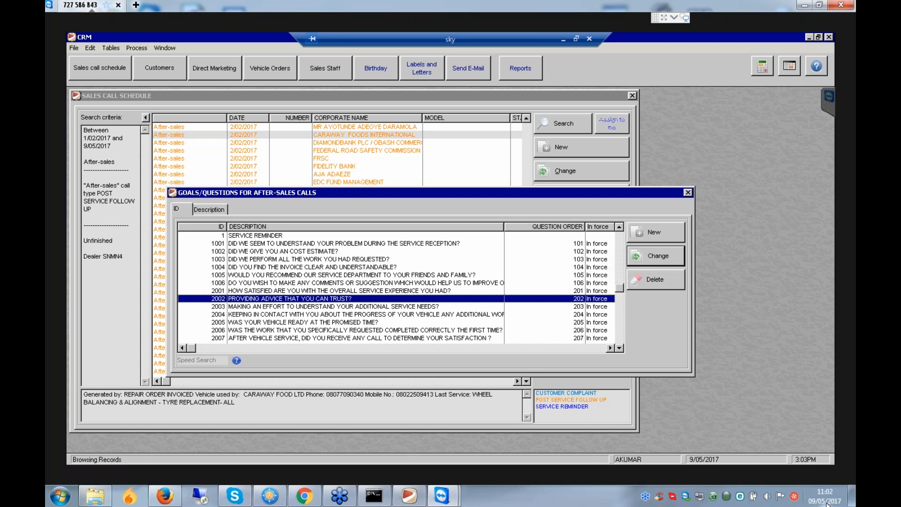
key(Escape)
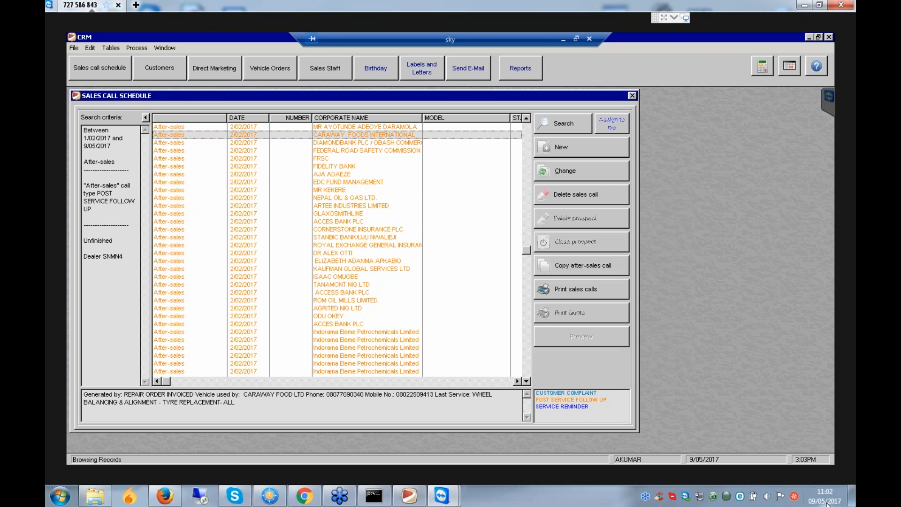
- Open the DIAMONDBANK PLC sales call of 2/02/2017 and review the selectable responses for the overall service experience question
key(Down)
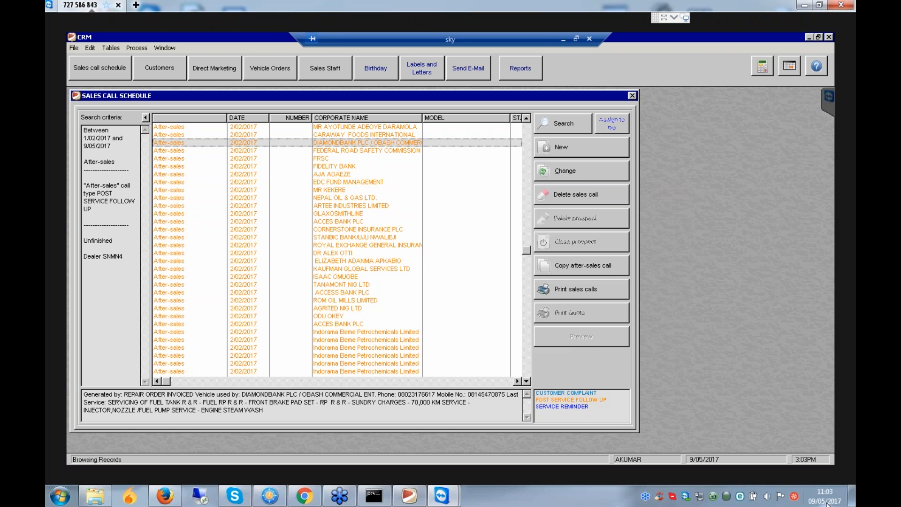
key(Return)
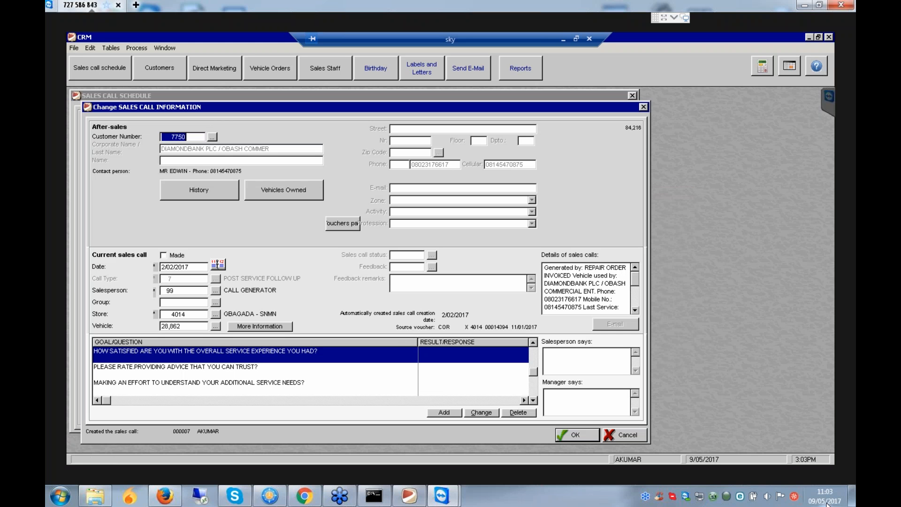
key(alt+c)
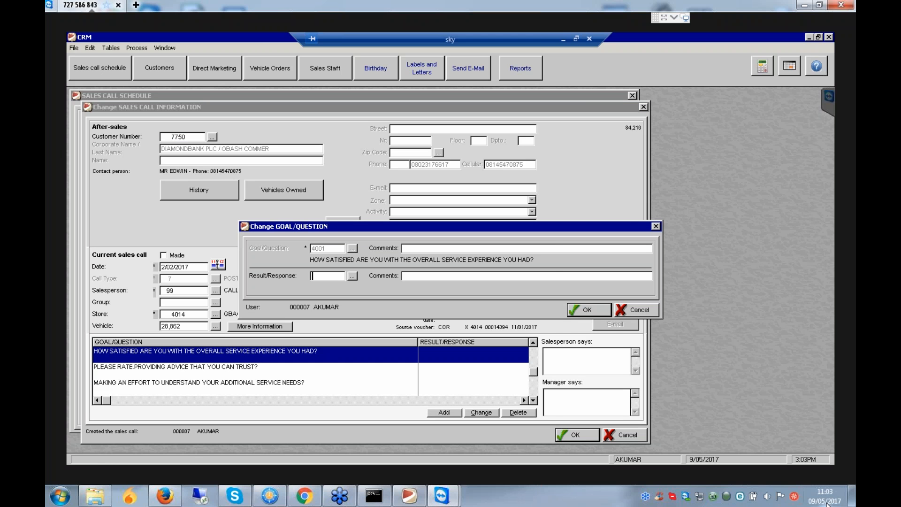
key(Tab)
key(Return)
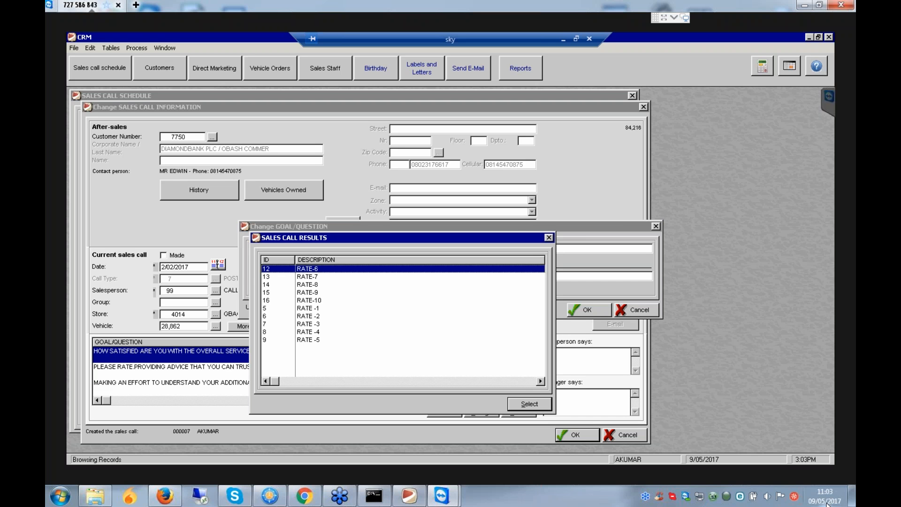
key(Escape)
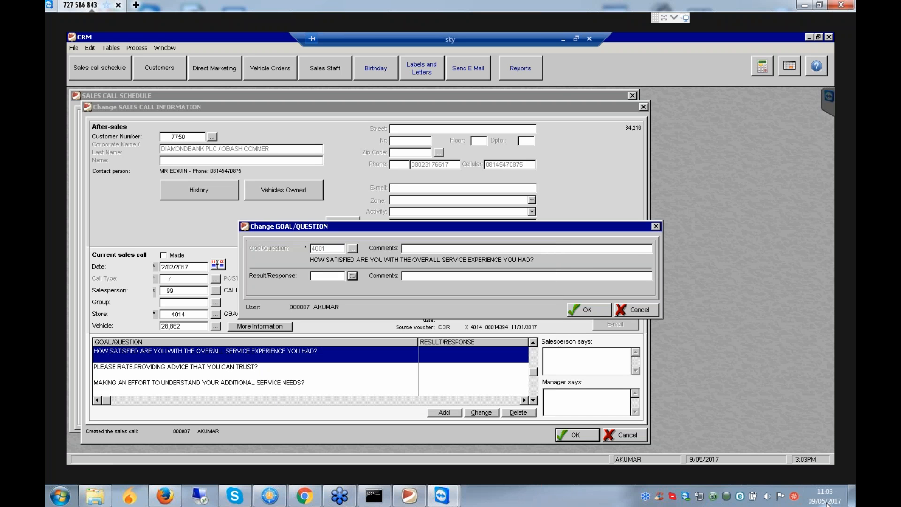
key(Escape)
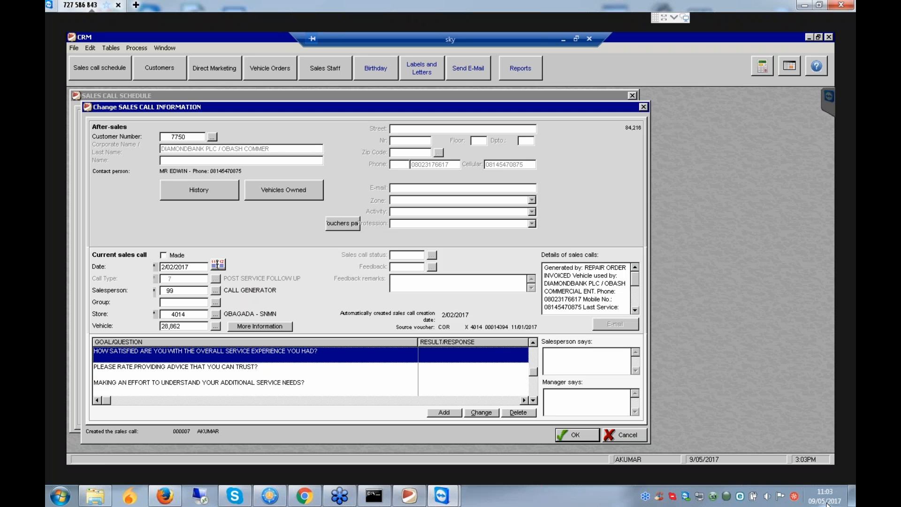
- Review the selectable responses for the question MAKING AN EFFORT TO UNDERSTAND YOUR ADDITIONAL SERVICE NEEDS?
key(Down)
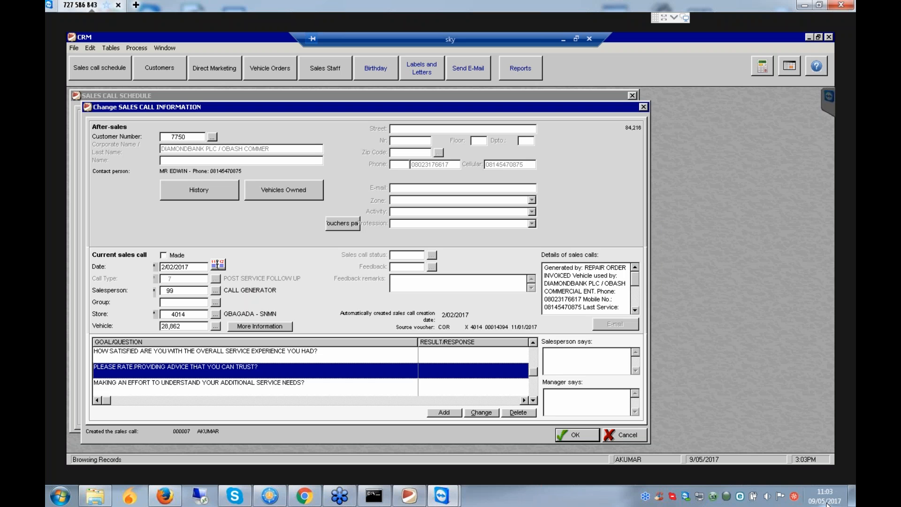
key(Down)
key(Return)
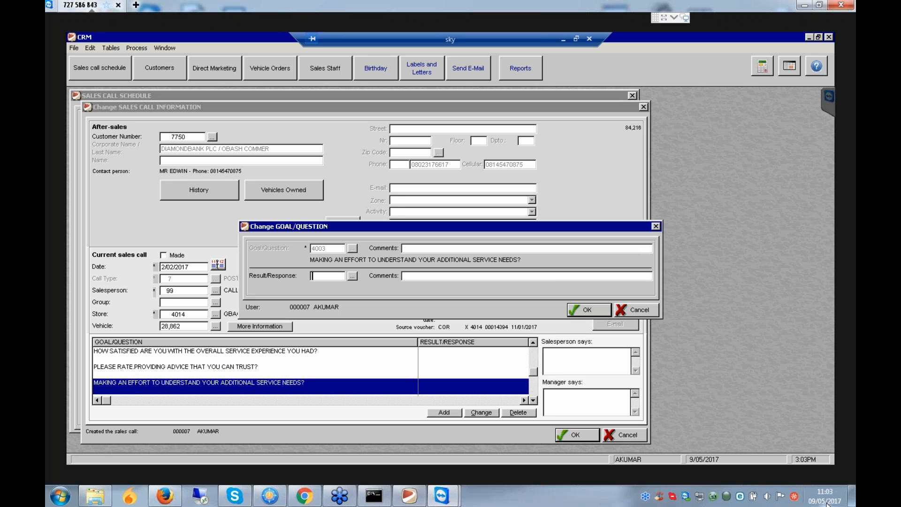
key(Tab)
key(Return)
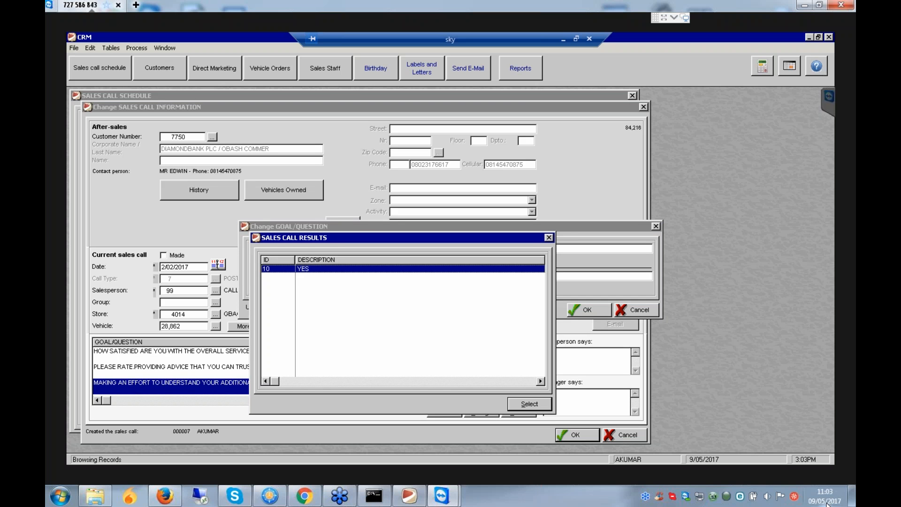
key(Escape)
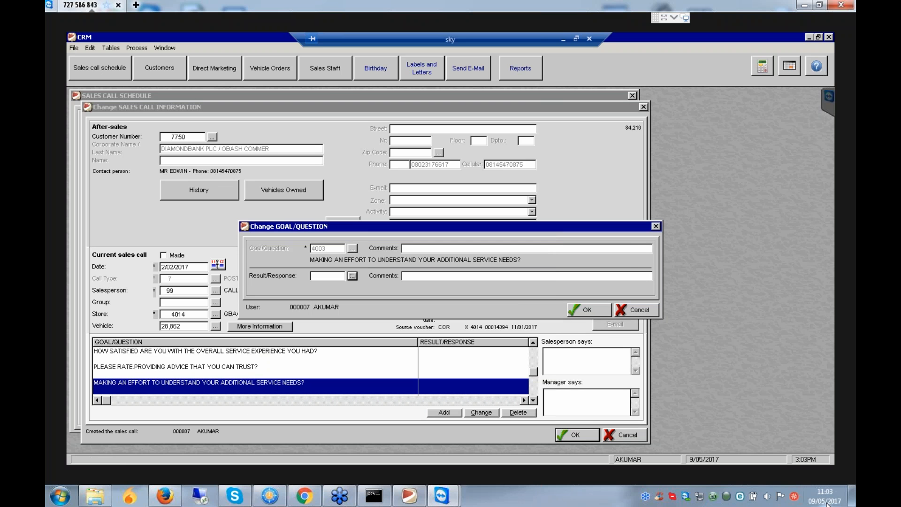
key(Escape)
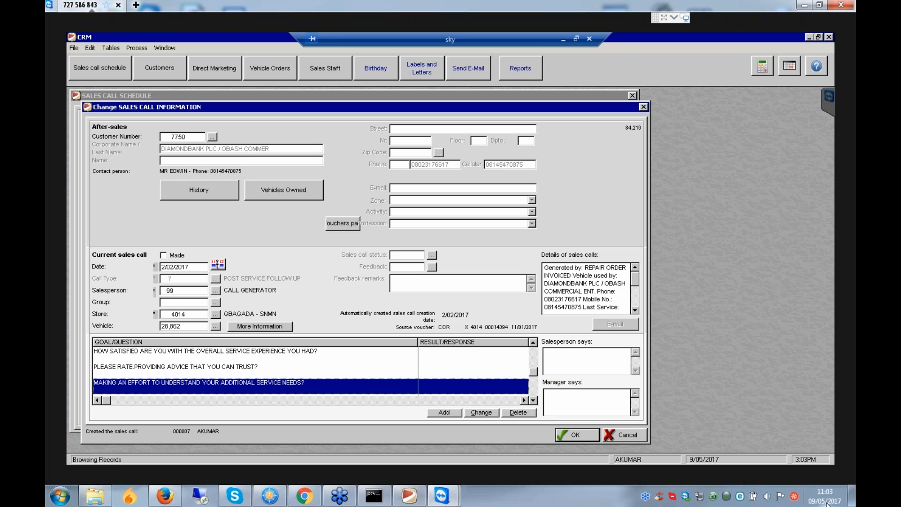
- Record NO as the response to the question about receiving any dealer contact after the vehicle service to determine satisfaction
key(Down)
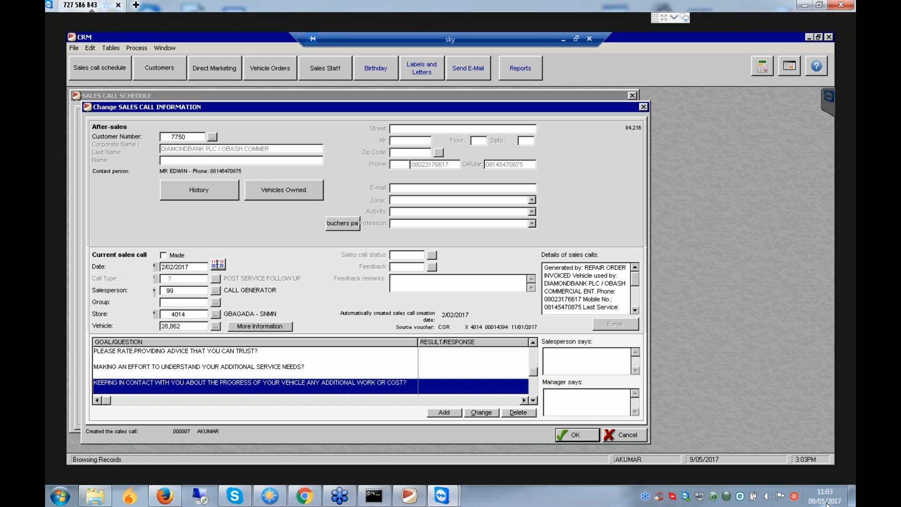
key(Down)
key(Down)
key(Down)
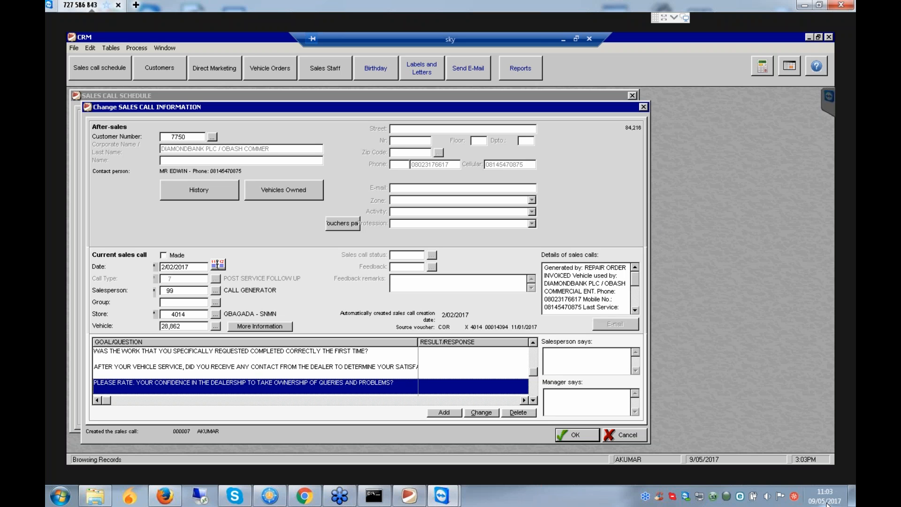
key(Up)
key(alt+c)
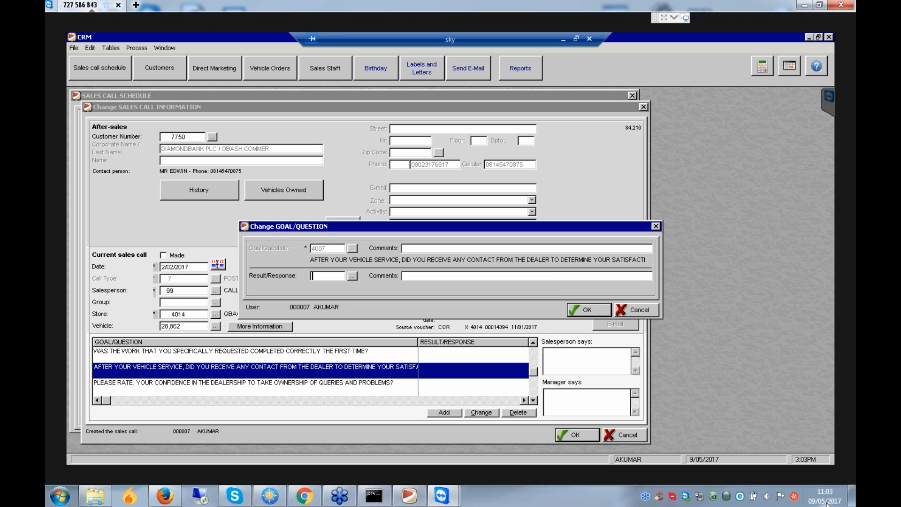
key(Tab)
key(space)
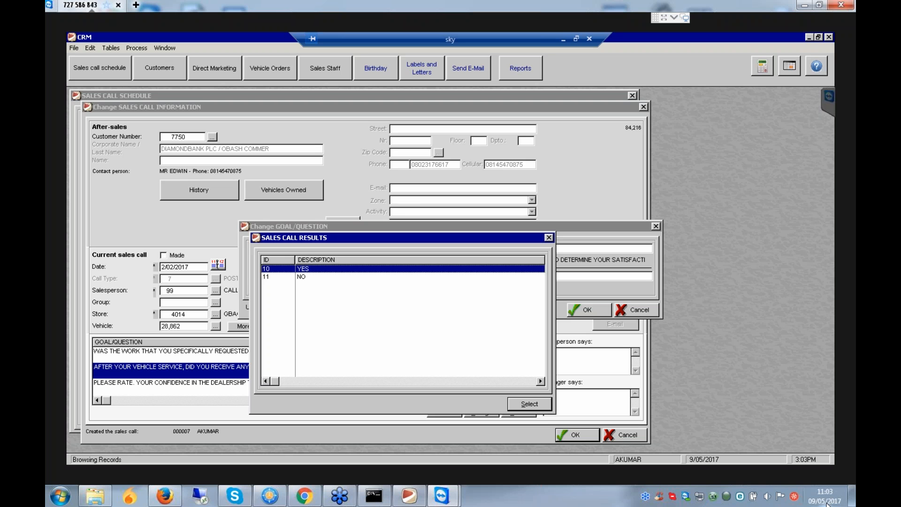
key(Down)
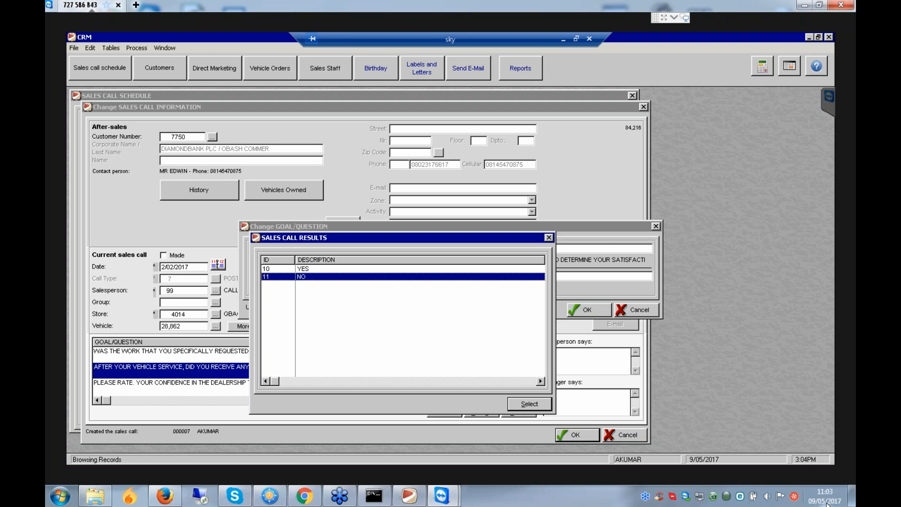
key(Return)
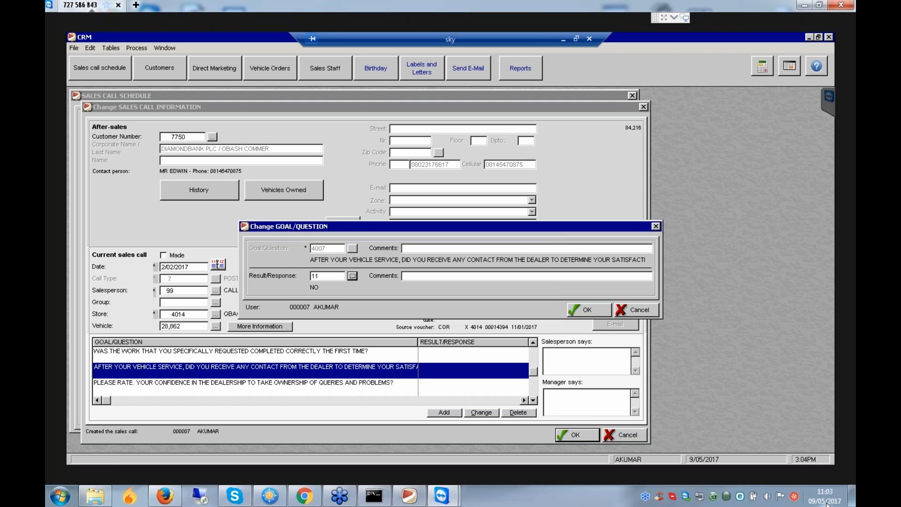
key(Return)
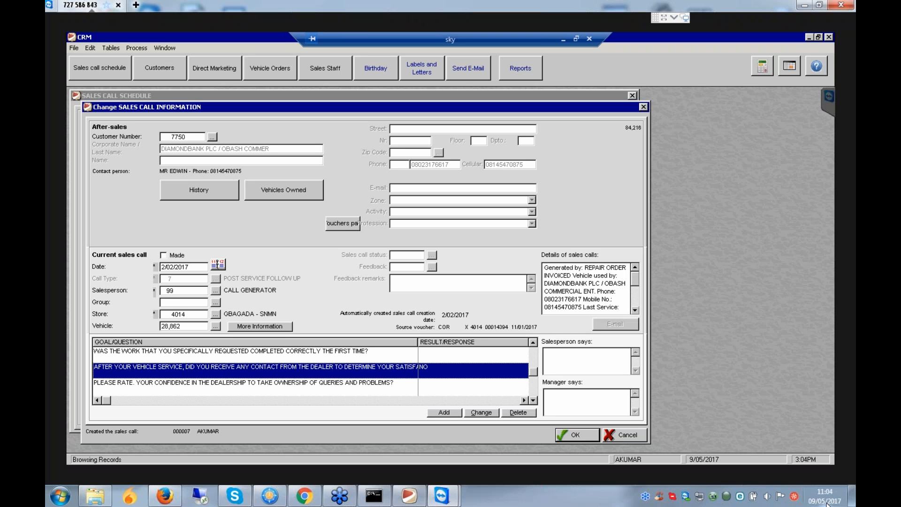
- Review the sales call groups available for the current call without choosing one
click(215, 303)
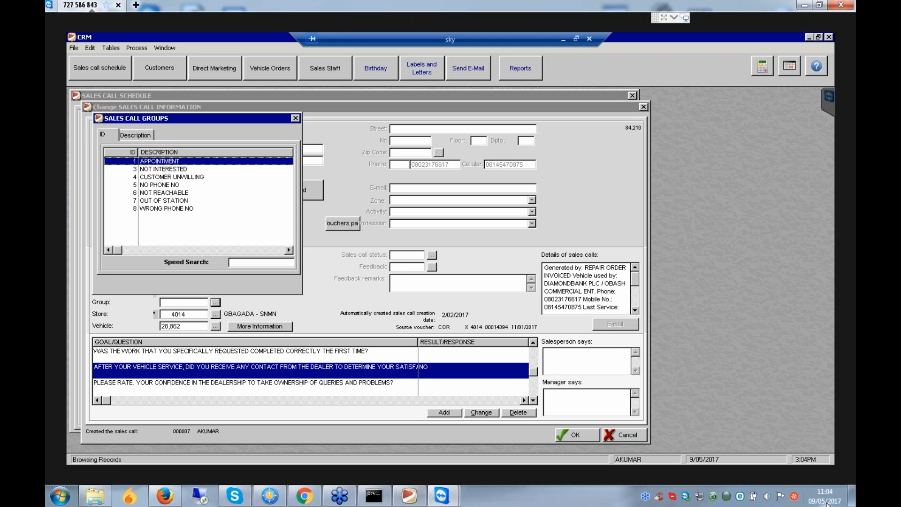
click(295, 118)
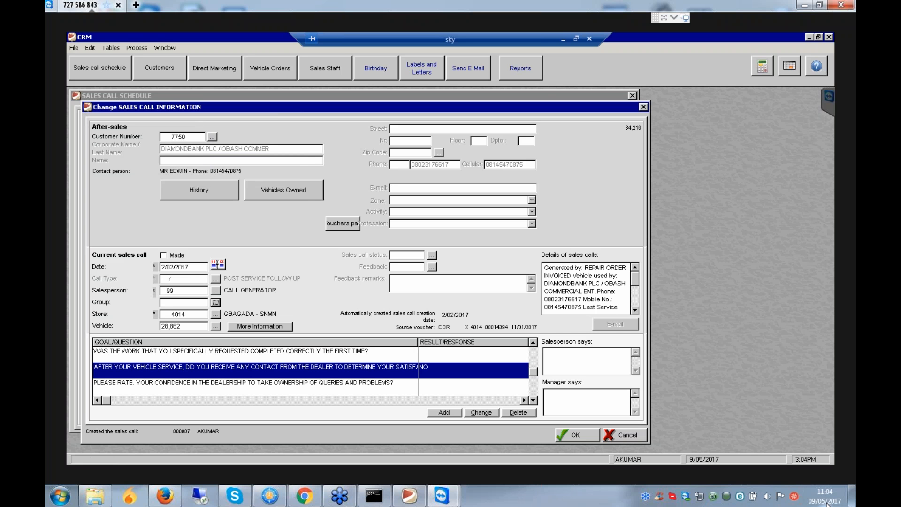
- Record RATE -3 as the response to the question on satisfaction with the overall service experience
click(263, 355)
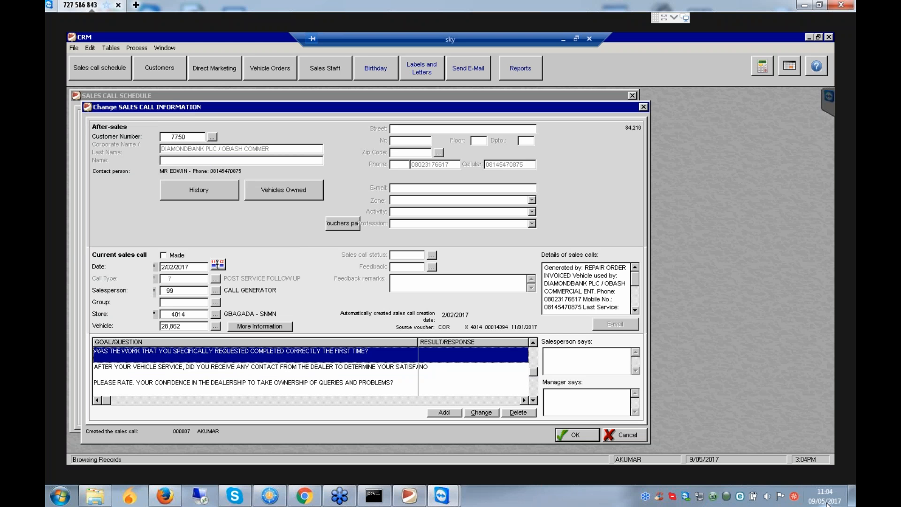
click(533, 359)
click(533, 358)
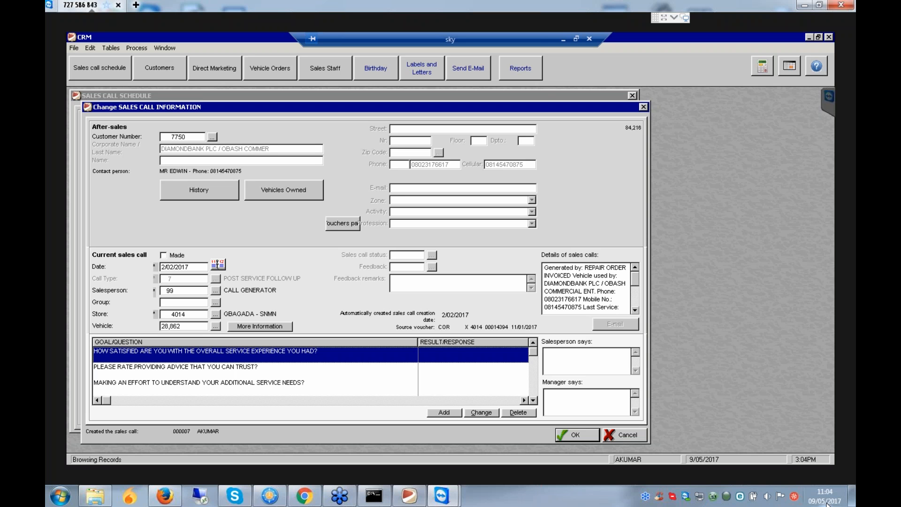
double_click(310, 354)
click(352, 275)
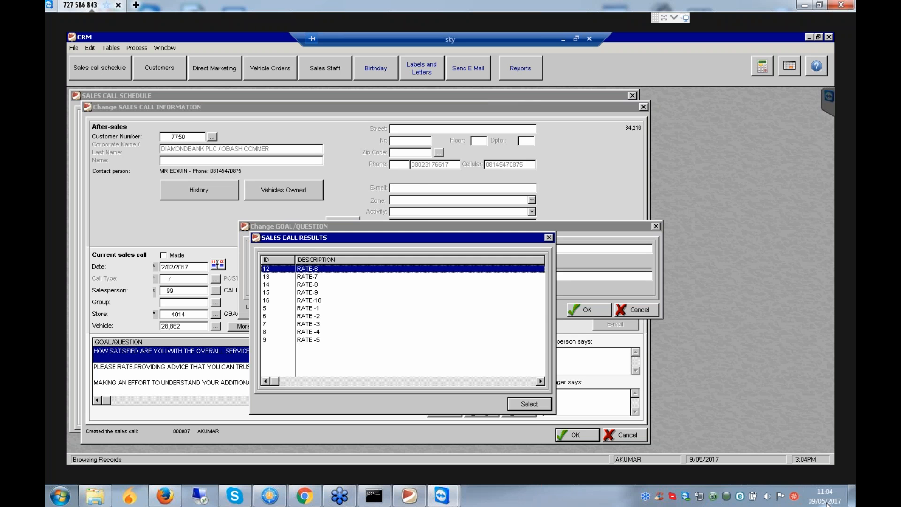
click(308, 323)
click(529, 404)
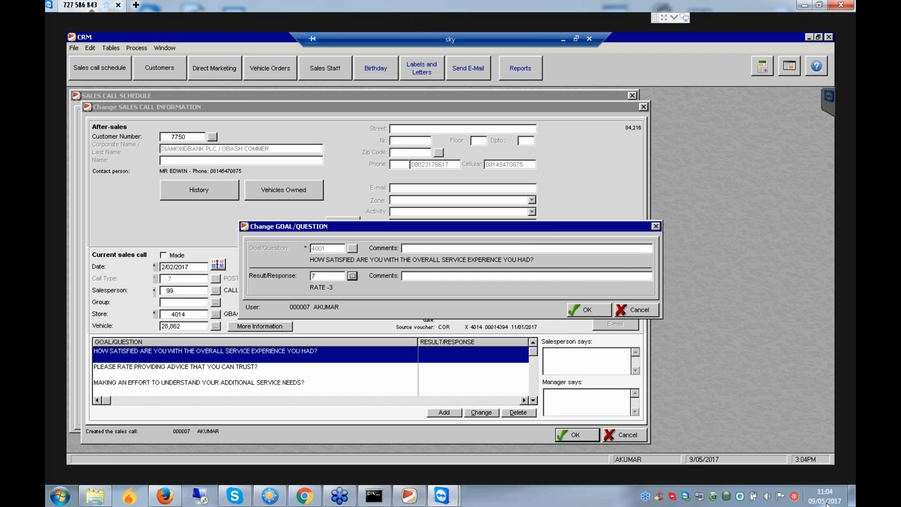
click(589, 309)
- Record RATE -1 as the response to the question PLEASE RATE.PROVIDING ADVICE THAT YOU CAN TRUST?
double_click(310, 370)
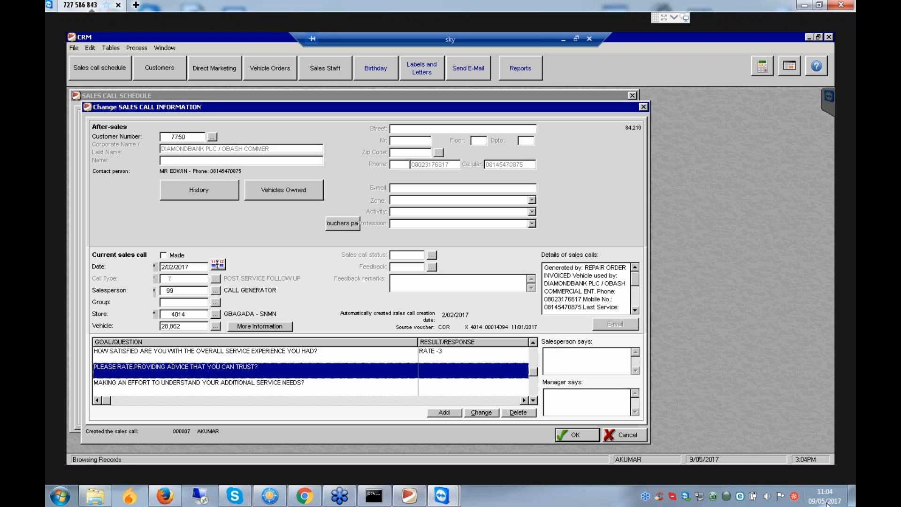
click(352, 275)
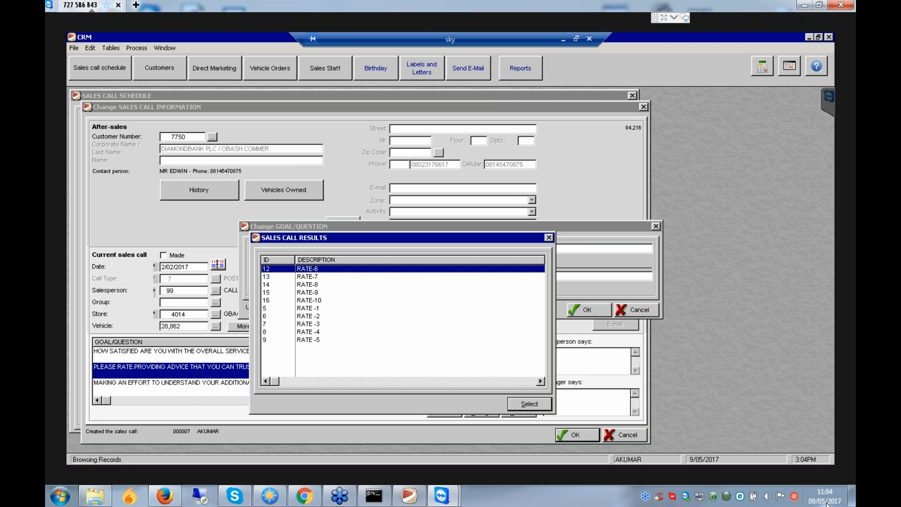
click(307, 308)
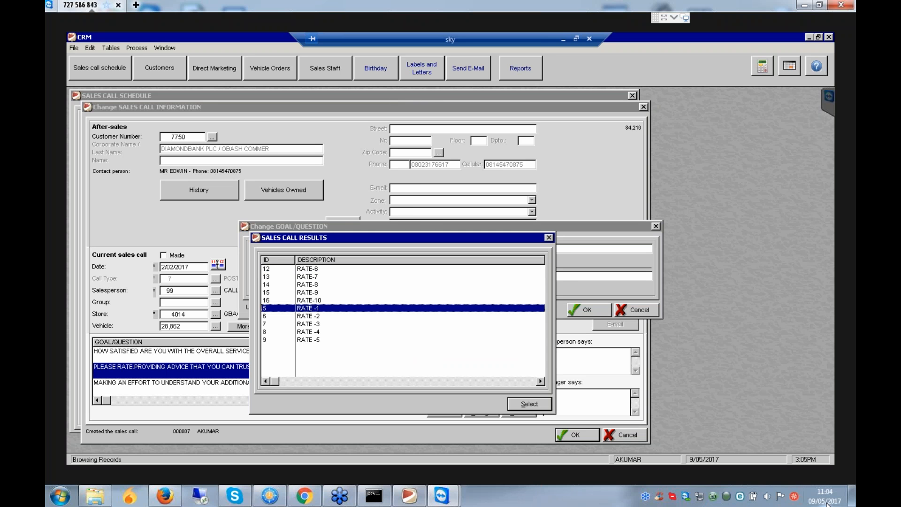
key(Return)
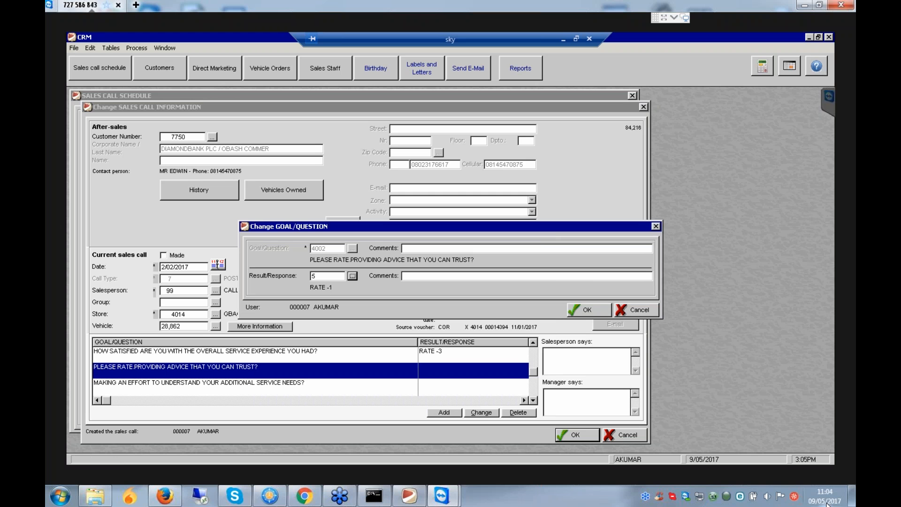
key(Return)
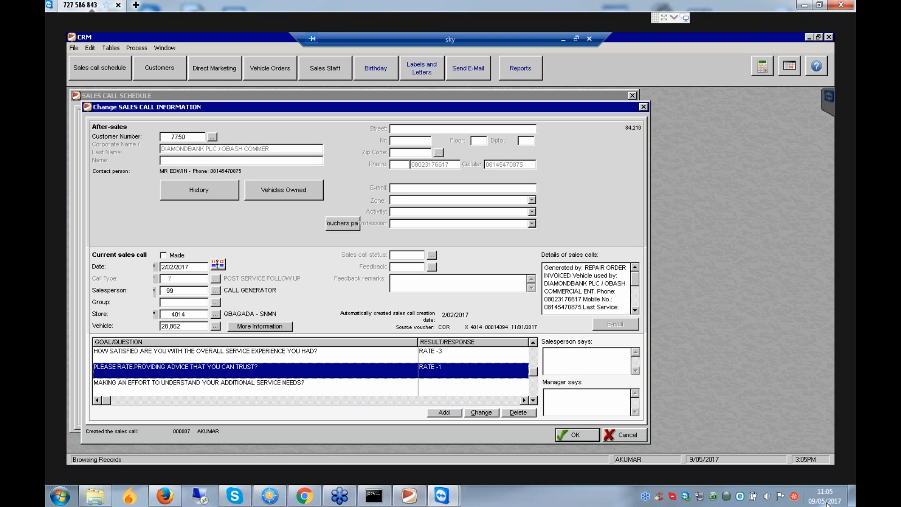
- Record YES as the response to the question MAKING AN EFFORT TO UNDERSTAND YOUR ADDITIONAL SERVICE NEEDS?
key(Down)
key(Return)
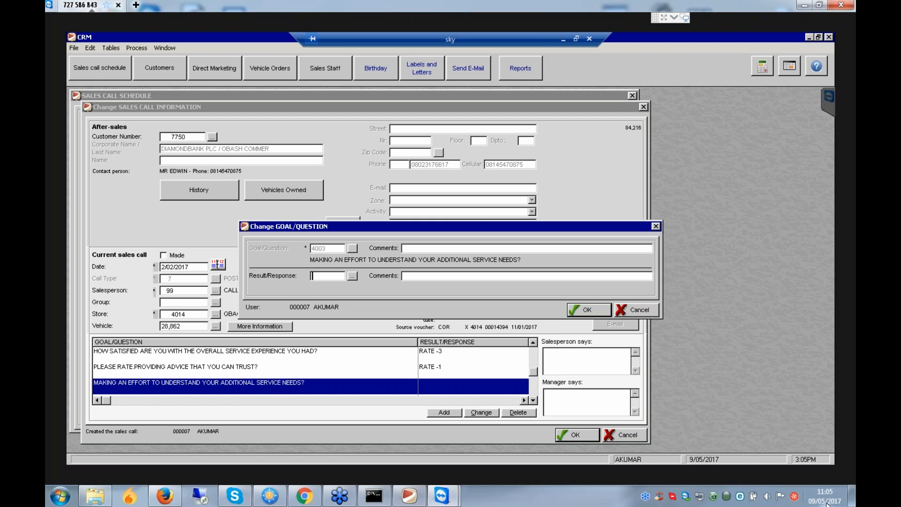
key(Tab)
key(Return)
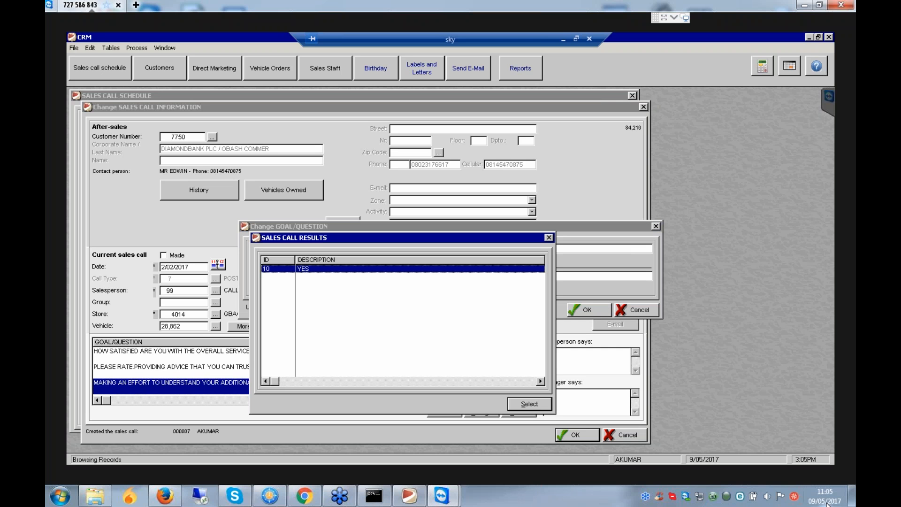
key(Return)
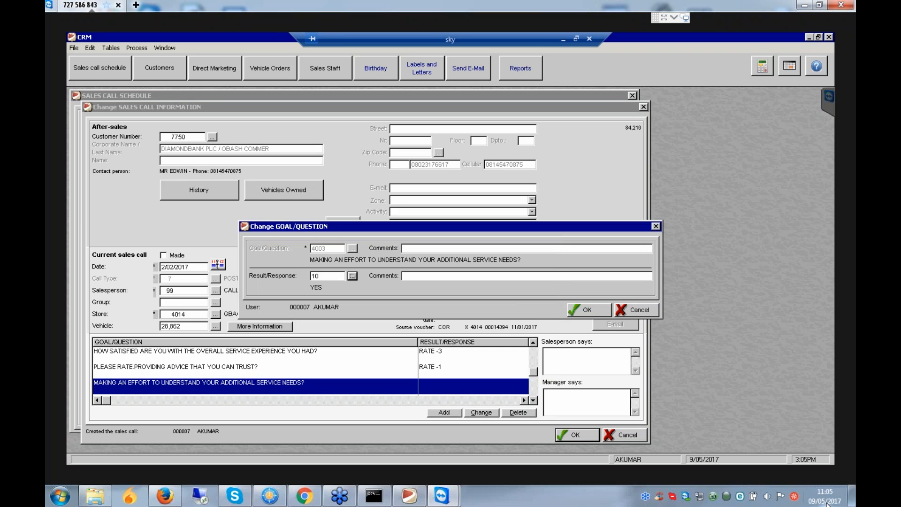
key(Tab)
key(Return)
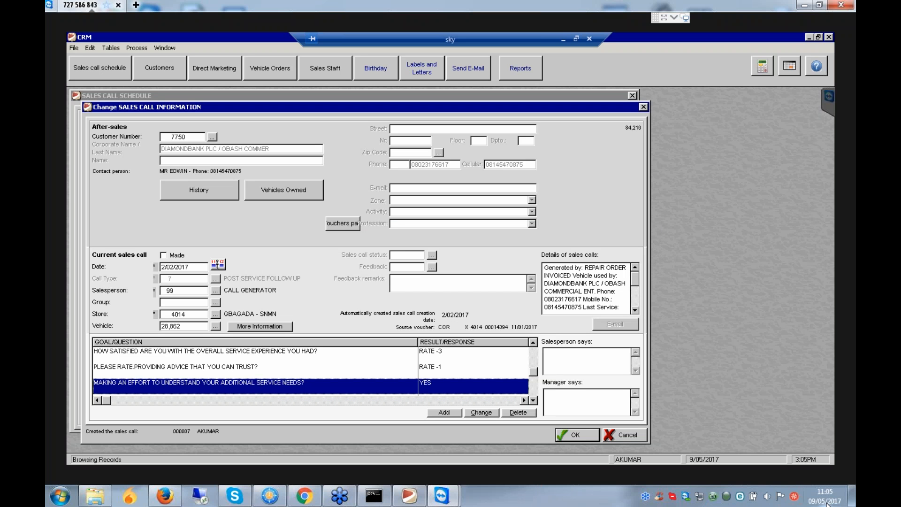
- Record NO as the response to the question on whether the specifically requested work was completed correctly the first time
key(Down)
key(Down)
key(Down)
key(Down)
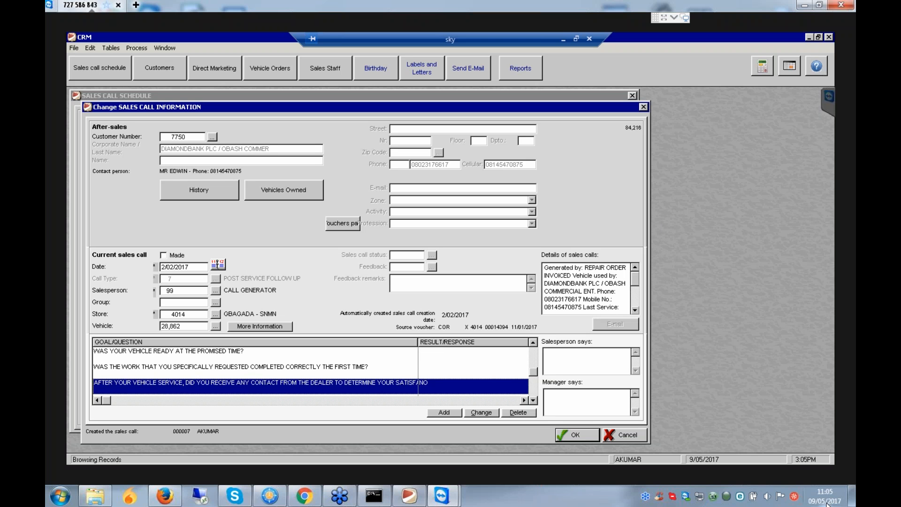
key(Up)
key(Return)
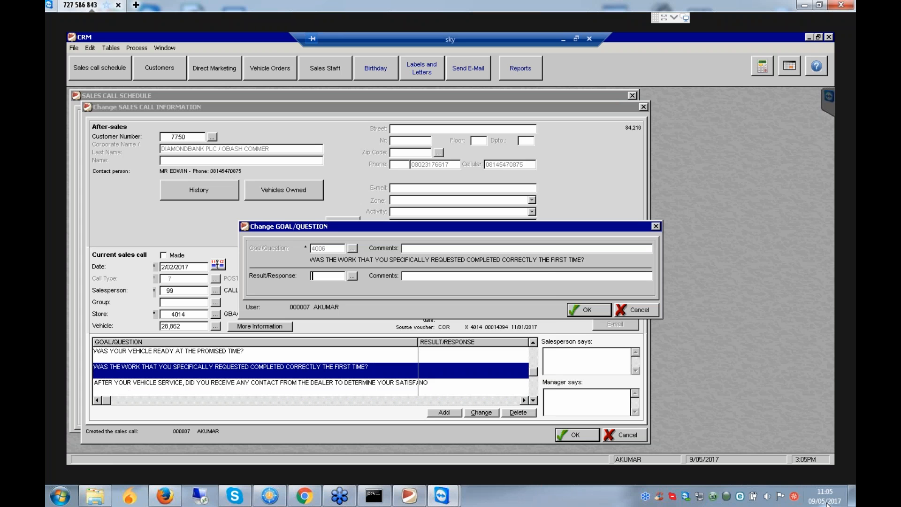
key(Tab)
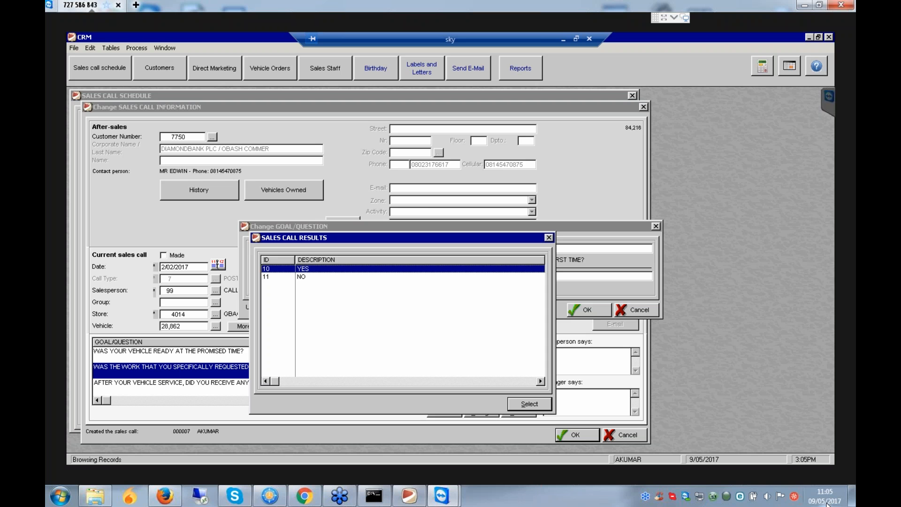
key(Down)
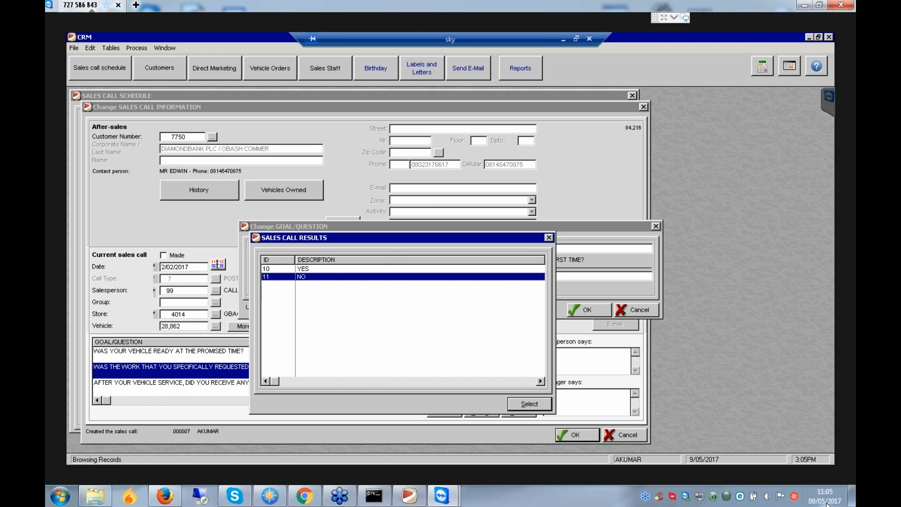
key(Return)
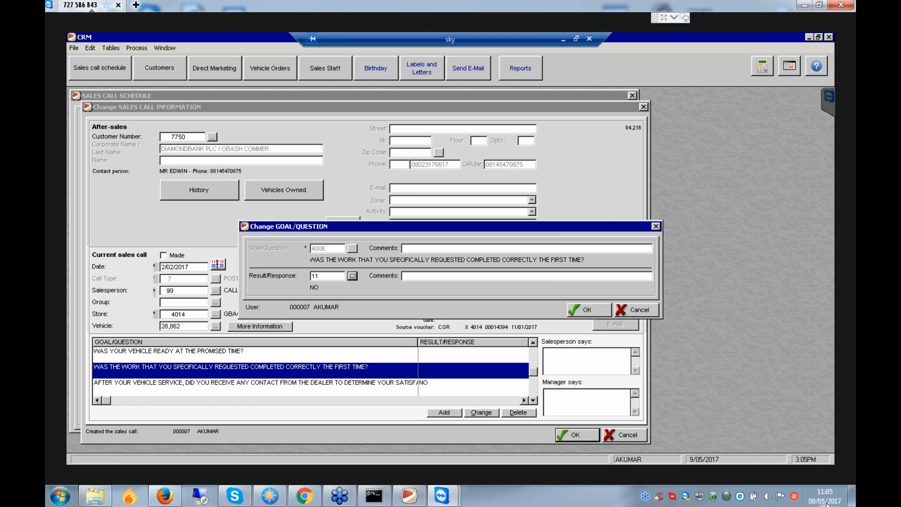
key(Tab)
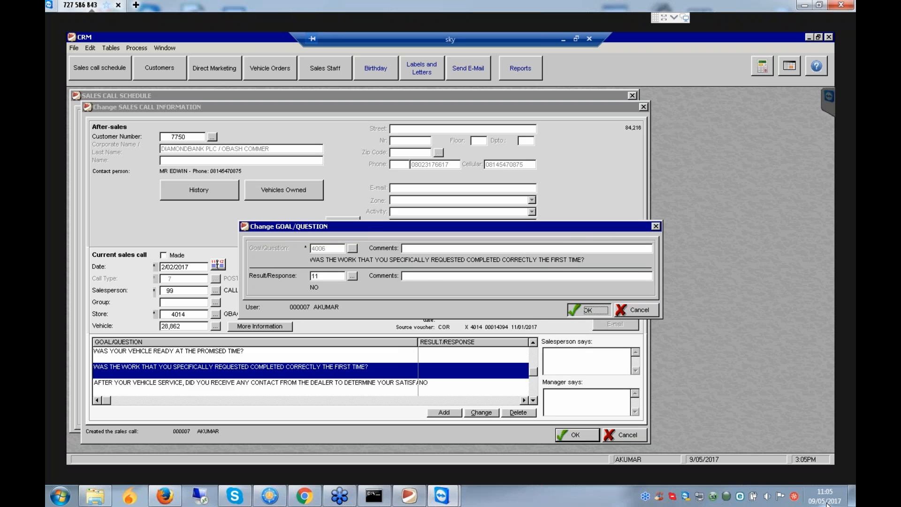
key(Return)
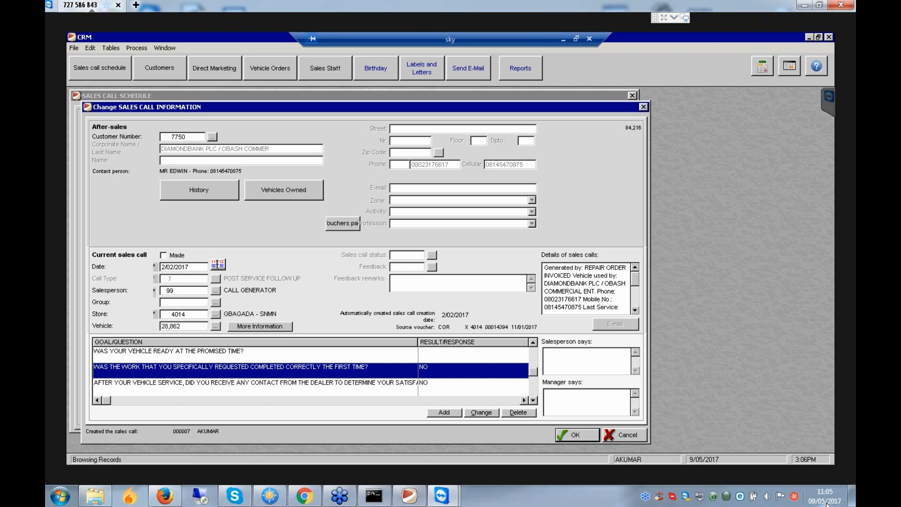
- Record YES as the response to the question WAS YOUR VEHICLE READY AT THE PROMISED TIME?
key(Up)
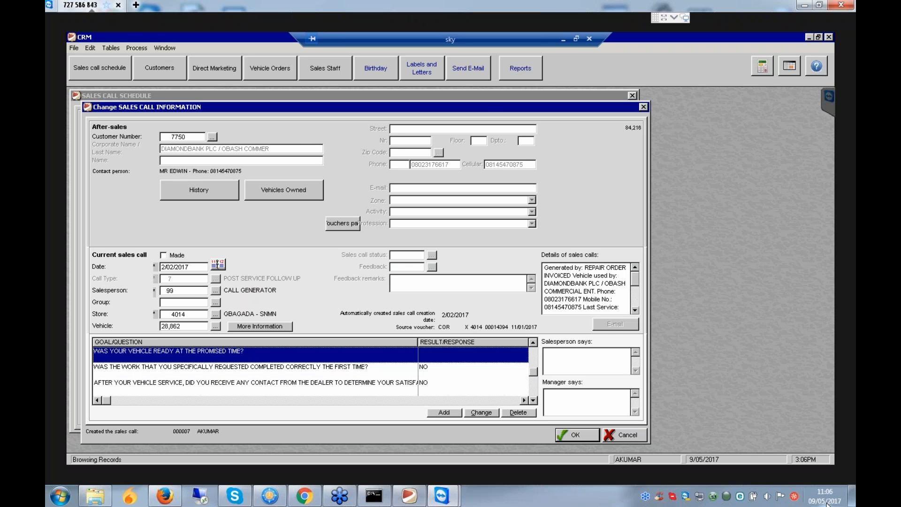
key(Return)
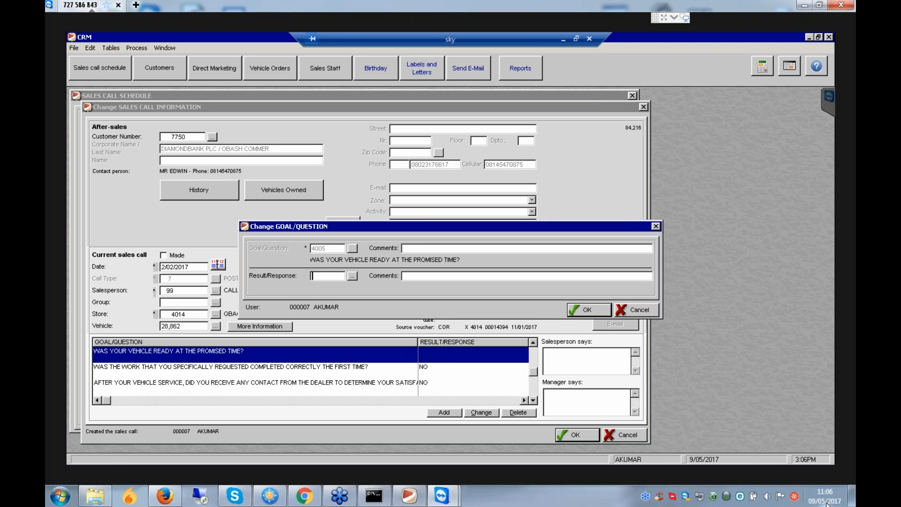
key(Tab)
key(Return)
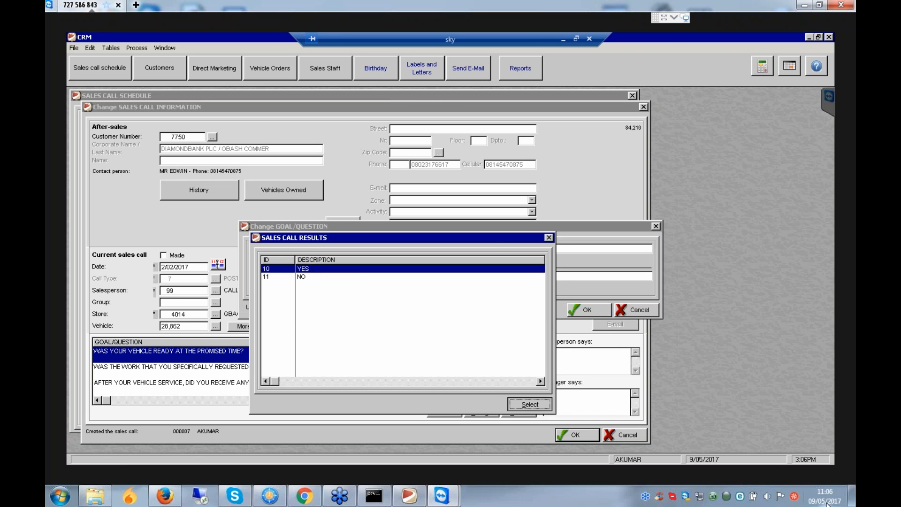
key(Return)
key(Return)
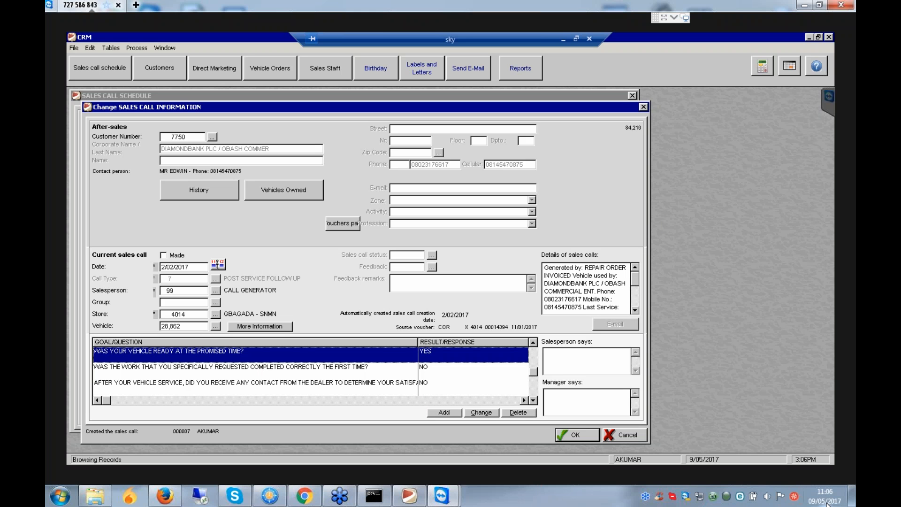
- Record YES as the response to the question on keeping in contact about the vehicle's progress and any additional work or cost
key(Up)
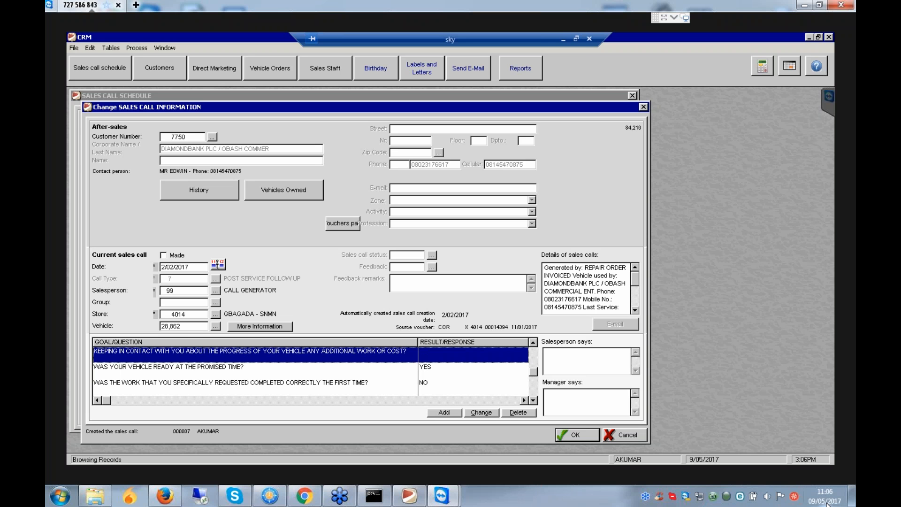
key(Return)
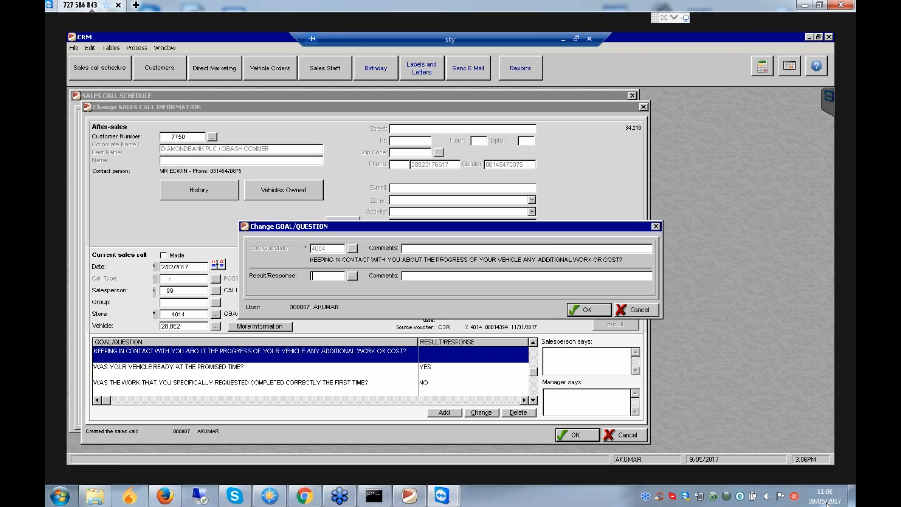
key(Tab)
key(Return)
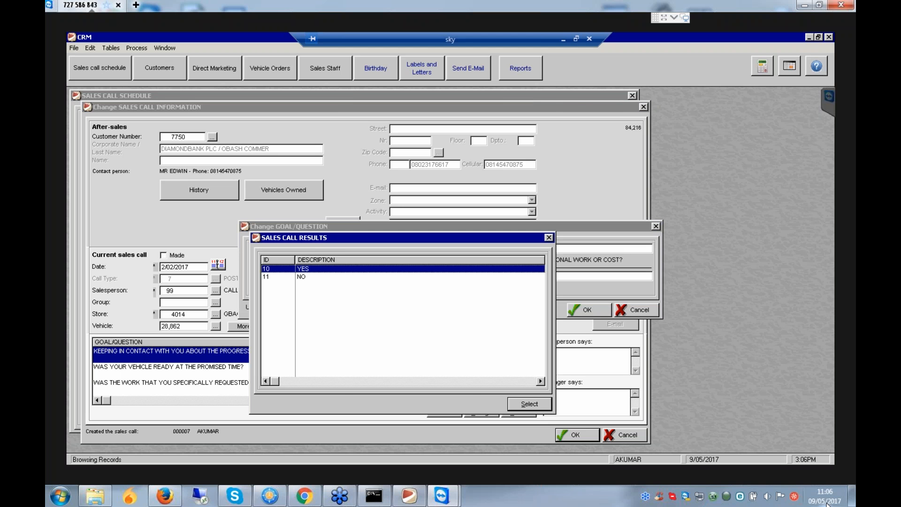
key(Return)
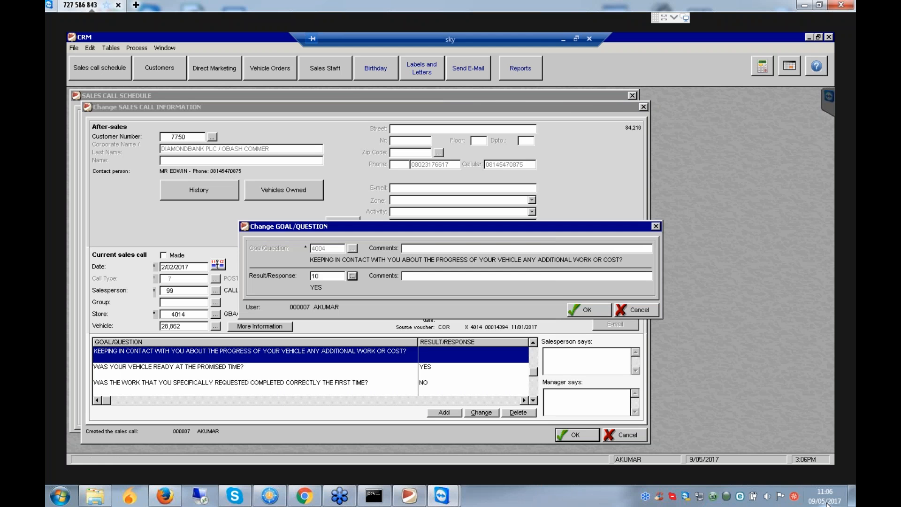
key(Return)
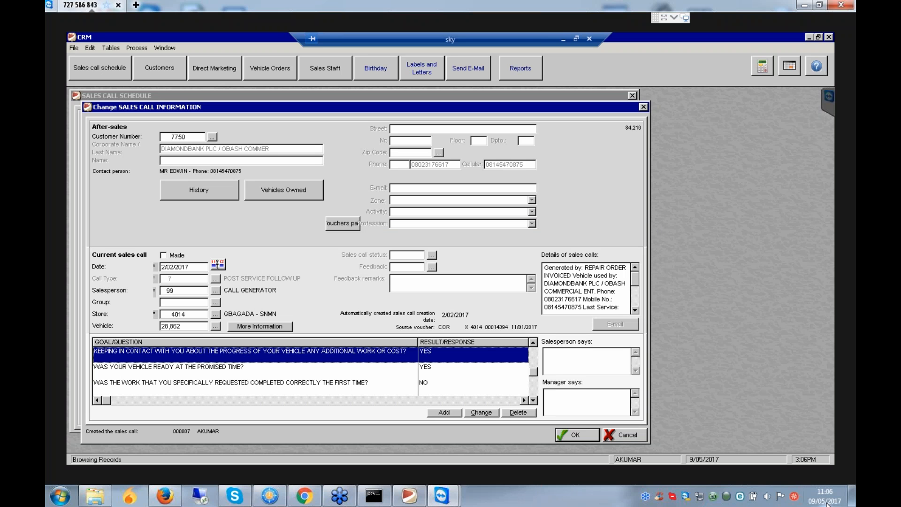
- Record RATE -1 as the response to the question rating confidence in the dealership to take ownership of queries and problems
key(Page_Up)
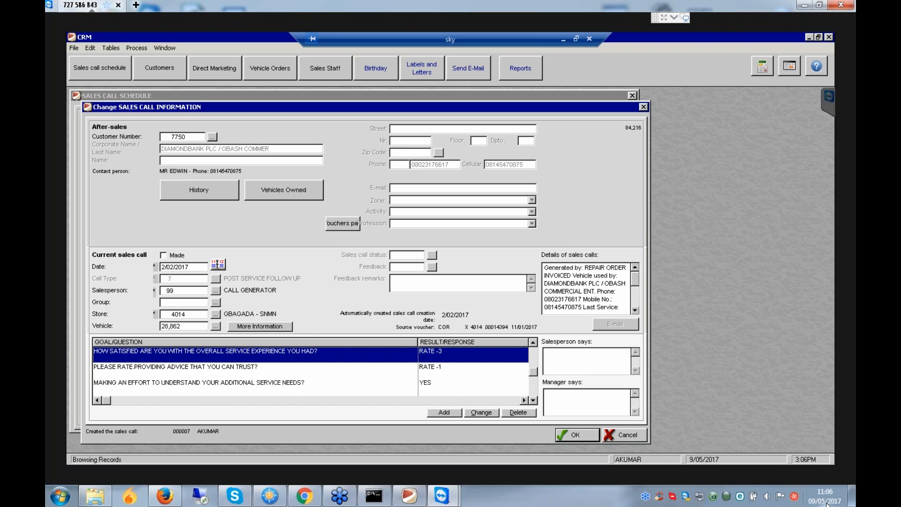
key(Down)
key(Page_Down)
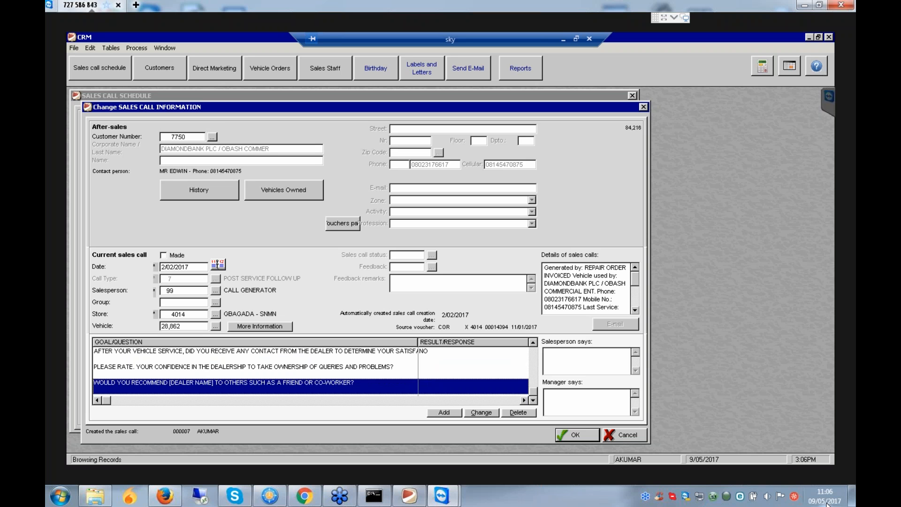
key(Page_Up)
key(Down)
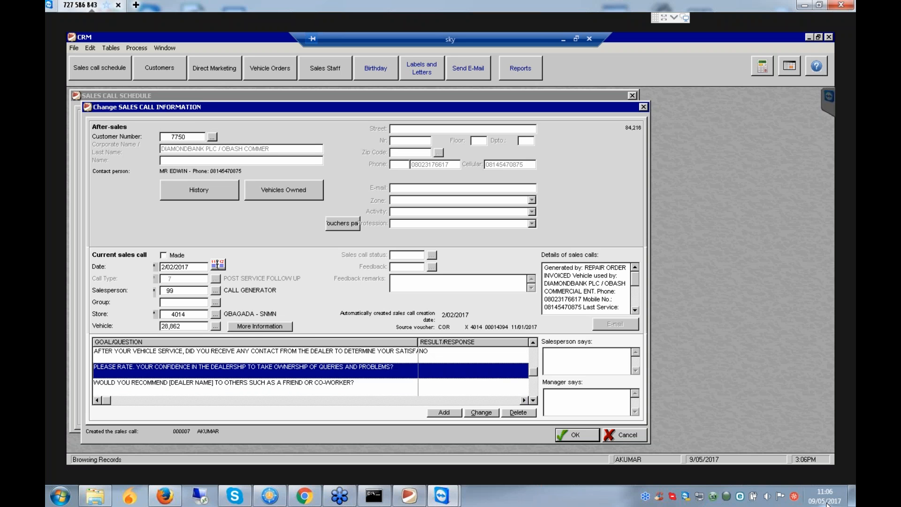
key(Return)
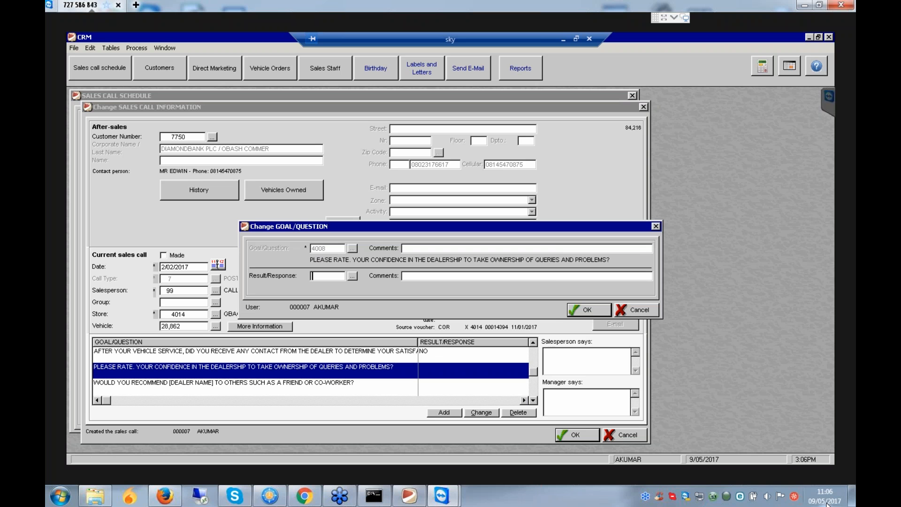
key(Tab)
key(Return)
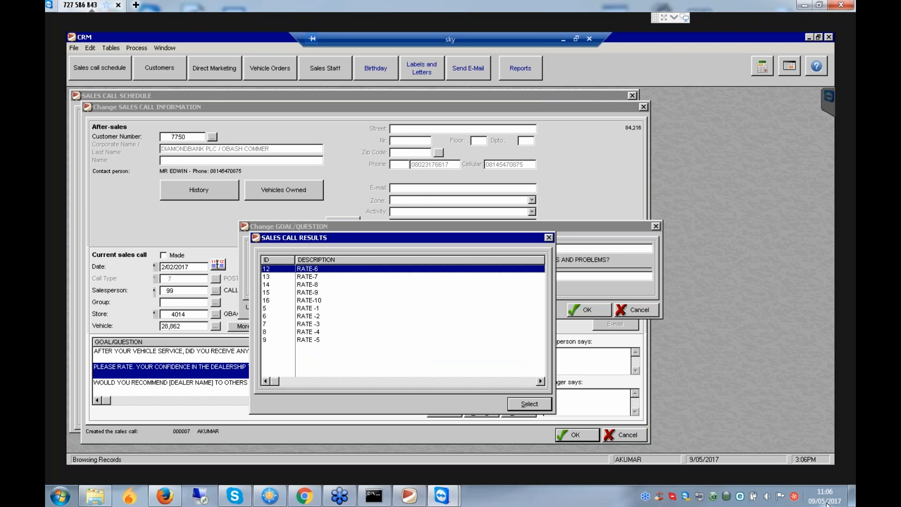
key(Down)
key(Down)
key(Down)
key(Down)
key(Down)
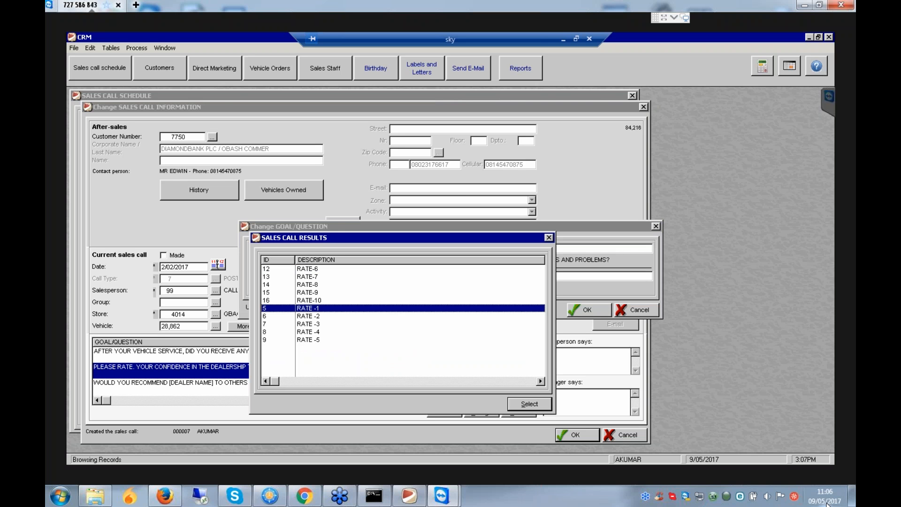
key(Return)
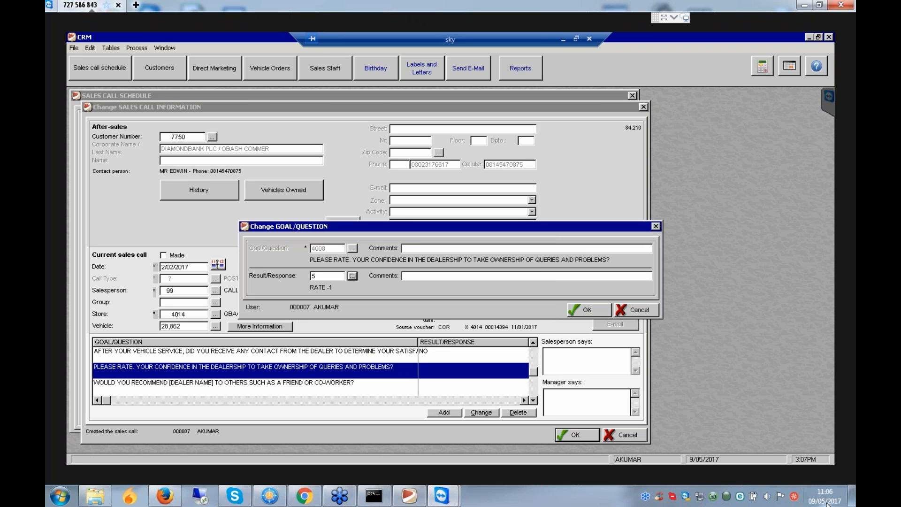
key(Return)
- Record YES as the response to the question WOULD YOU RECOMMEND [DEALER NAME] TO OTHERS SUCH AS A FRIEND OR CO-WORKER?
key(Down)
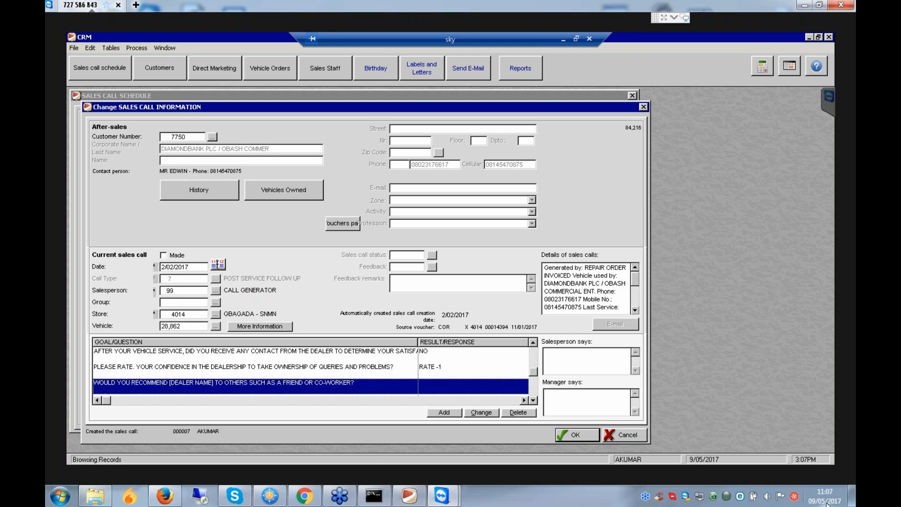
key(Return)
key(Tab)
key(Return)
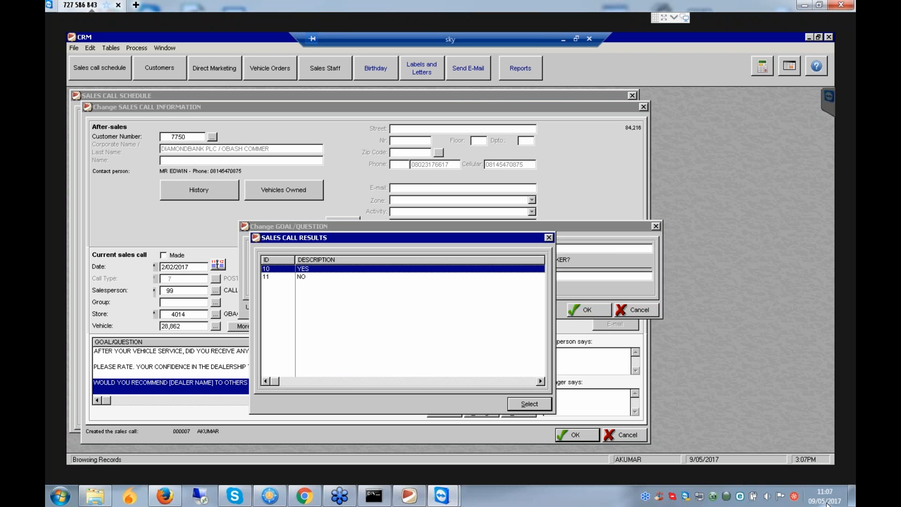
key(Return)
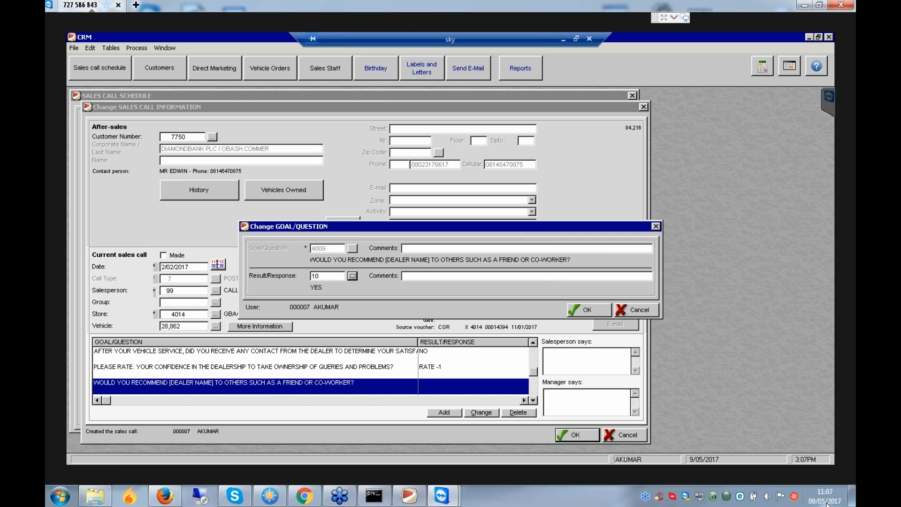
key(Tab)
key(Return)
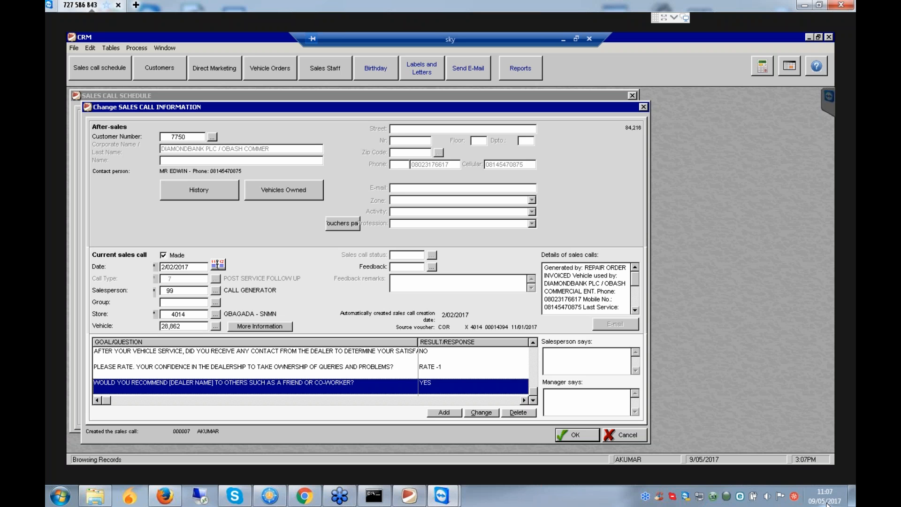
- Review the available sales call groups and customer feedback reasons for the current sales call
click(215, 303)
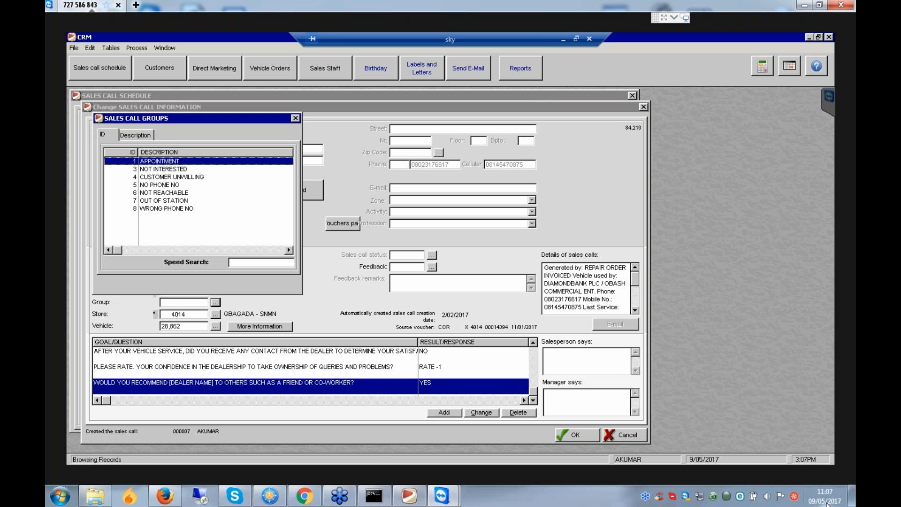
click(295, 118)
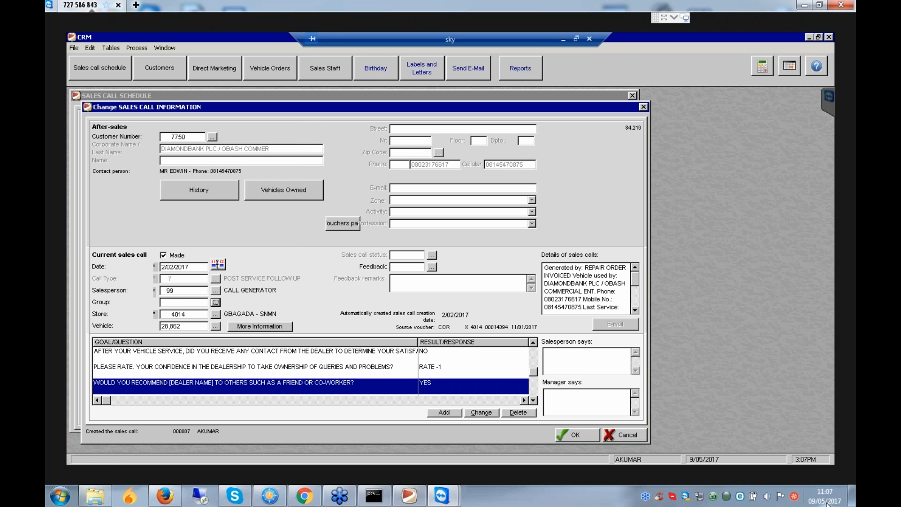
click(432, 266)
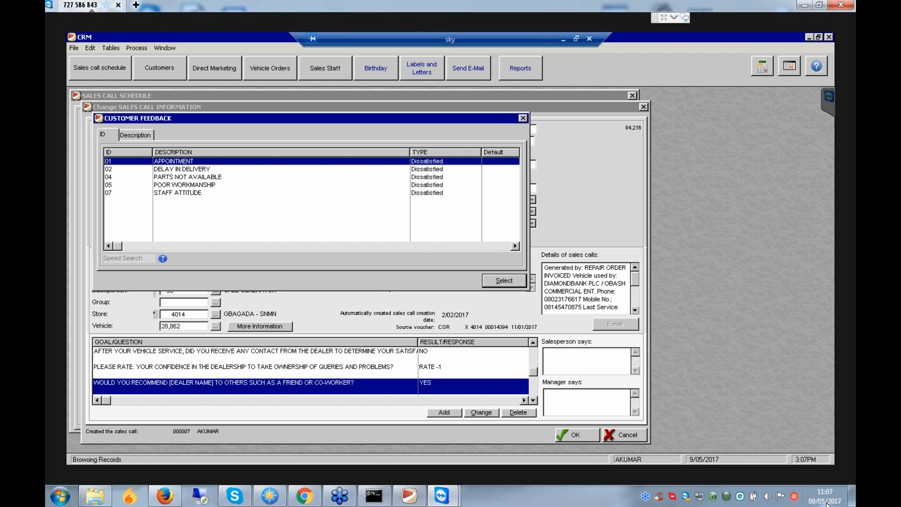
click(523, 118)
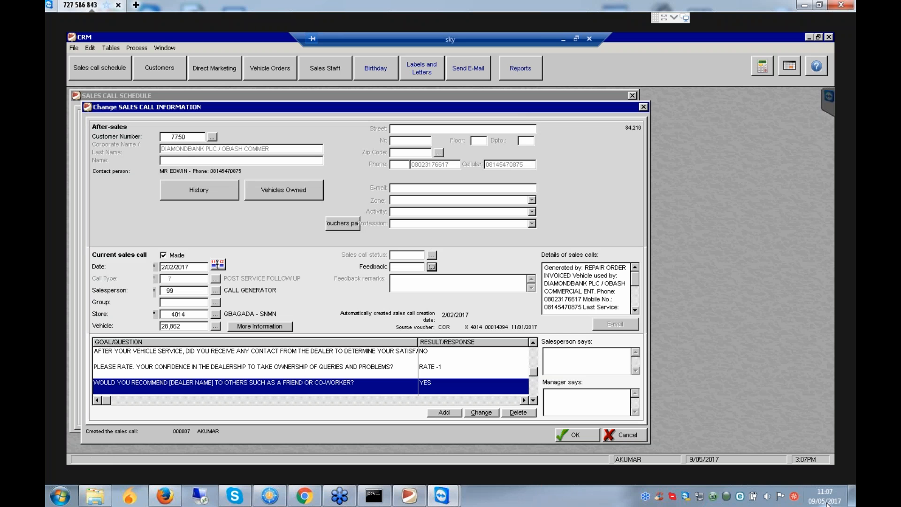
- Set the sales call's feedback to 02 DELAY IN DELIVERY and save the call information
click(432, 266)
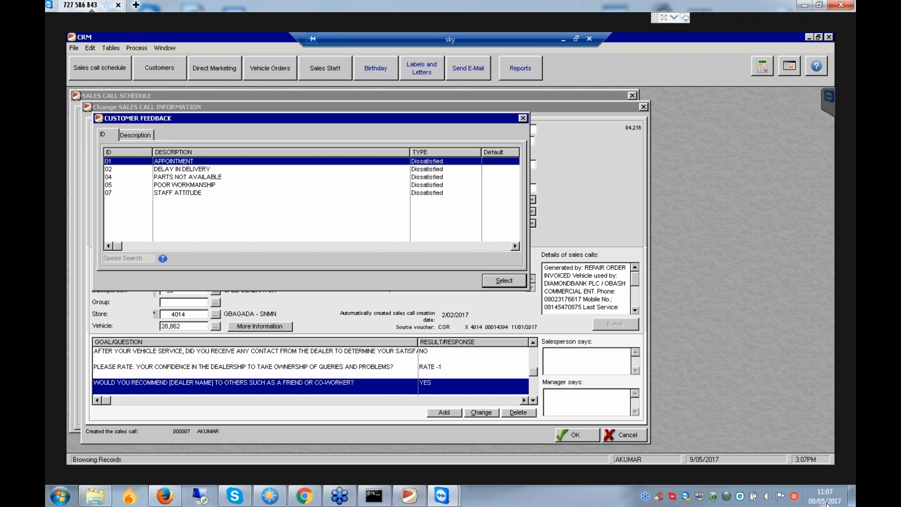
key(Down)
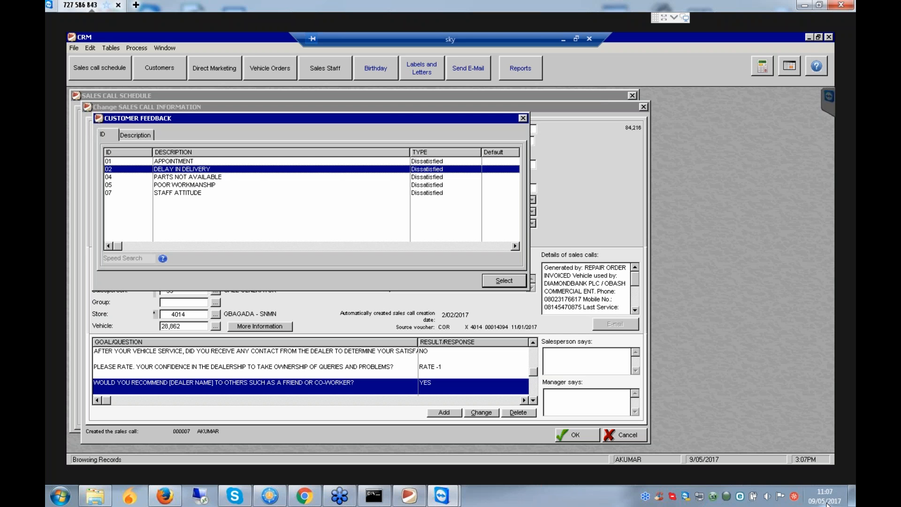
key(Return)
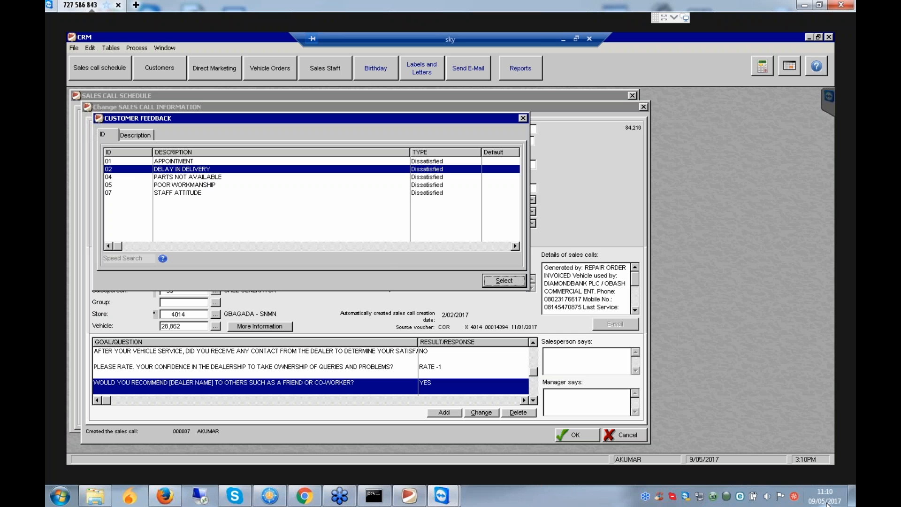
key(Return)
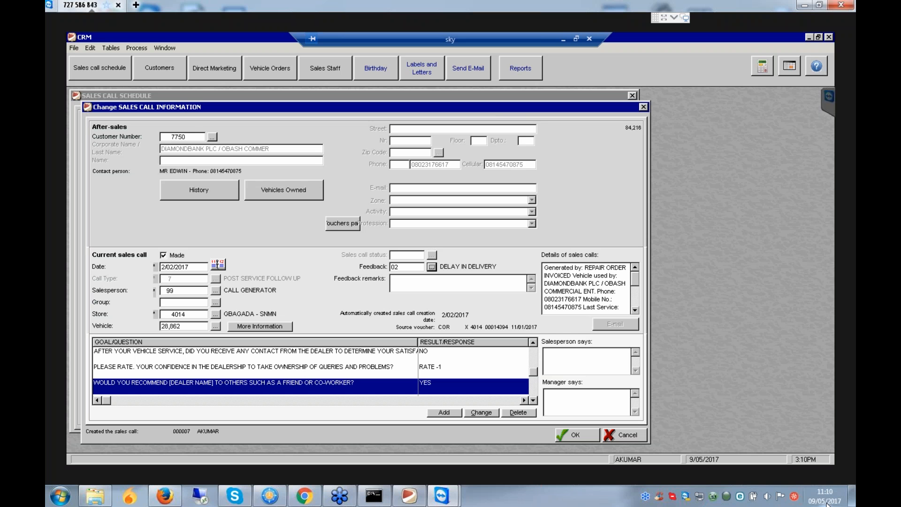
click(577, 435)
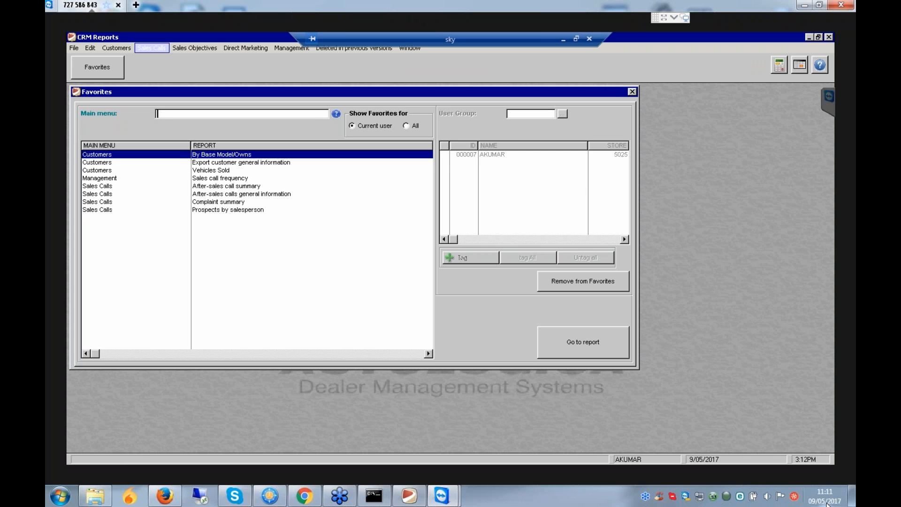
- Look through the Sales Calls reports in CRM Reports and open After-sales calls general information
key(Left)
key(Return)
key(Down)
key(Down)
key(Down)
key(Down)
key(Down)
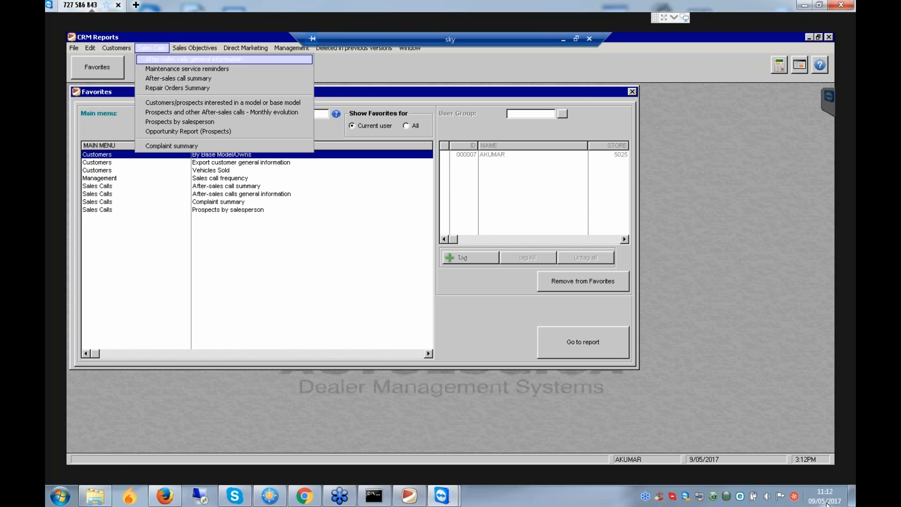
key(Down)
key(Down)
key(Up)
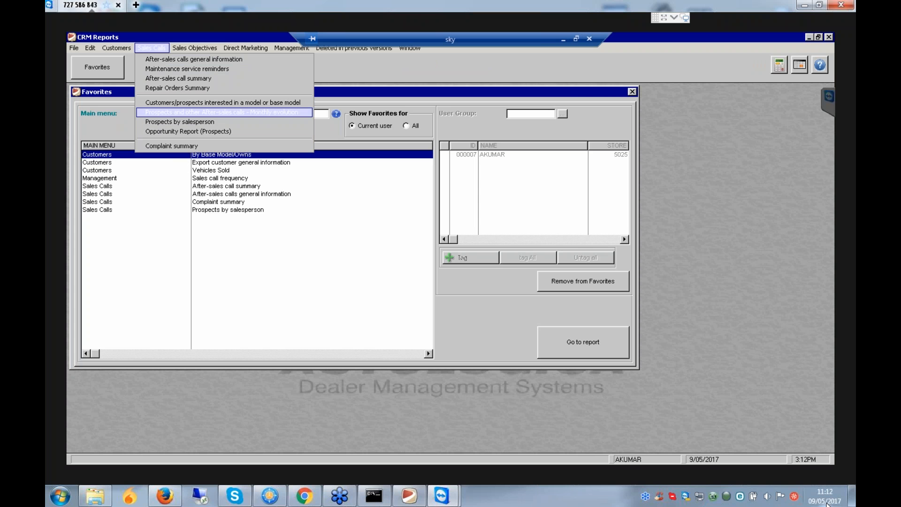
key(Up)
key(Up)
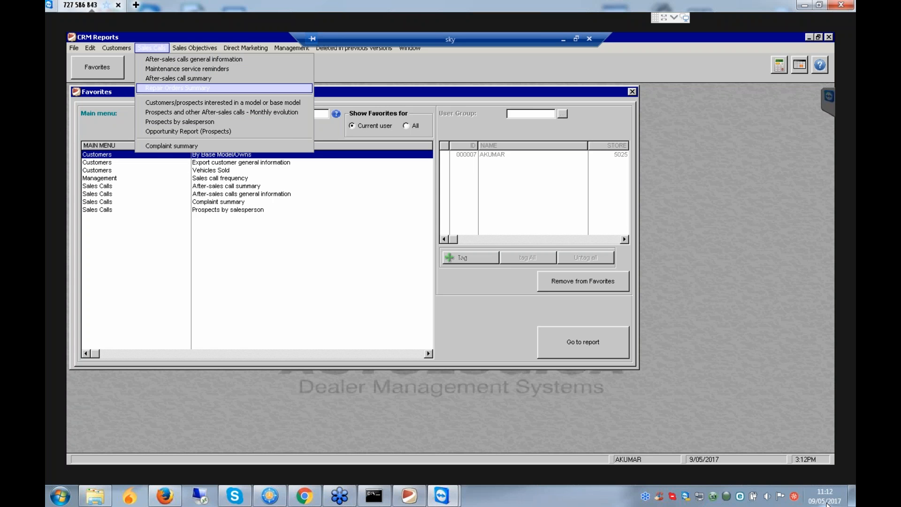
key(Up)
key(Up)
key(Up)
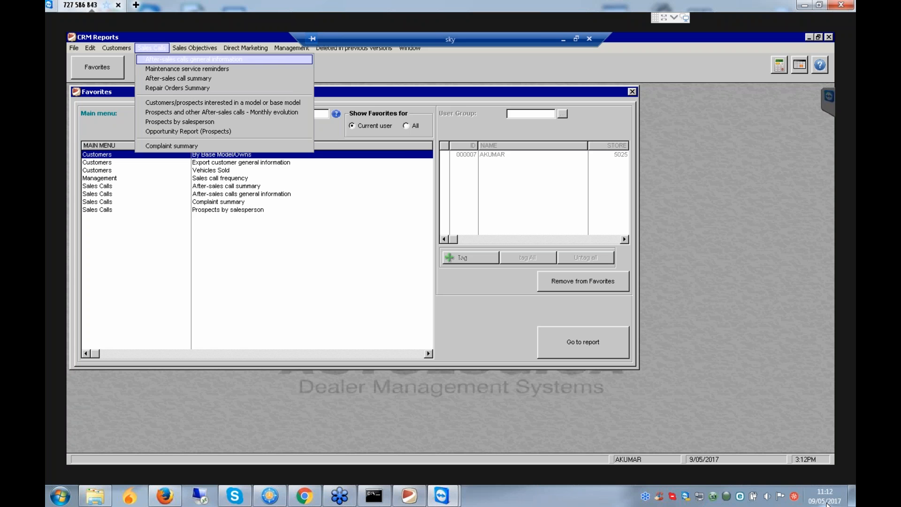
key(Escape)
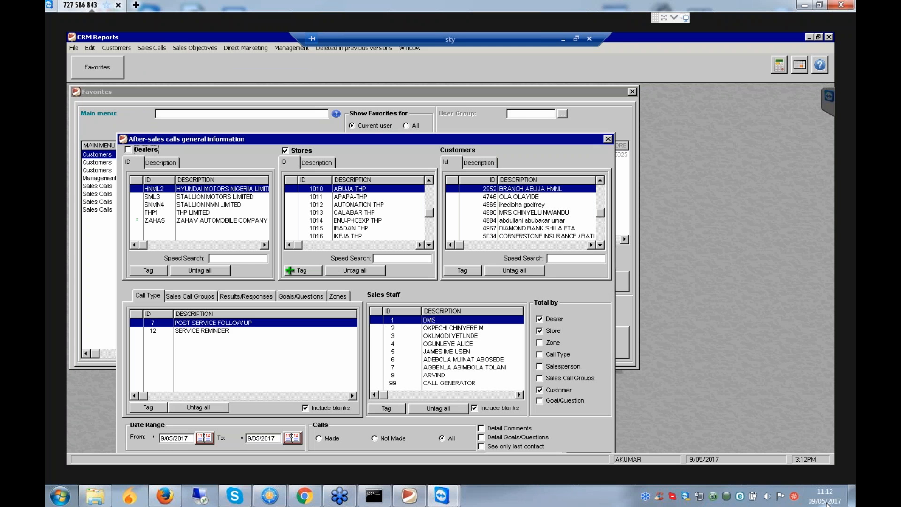
- Enable the Dealers filter, tag dealer STALLION NMN LIMITED and untag ZAHAV AUTOMOBILE COMPANY
key(space)
click(200, 205)
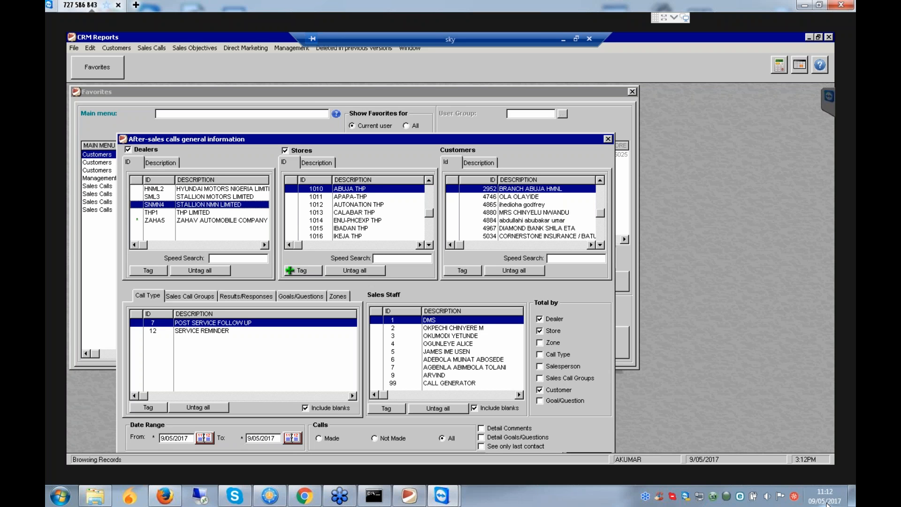
click(149, 271)
click(206, 220)
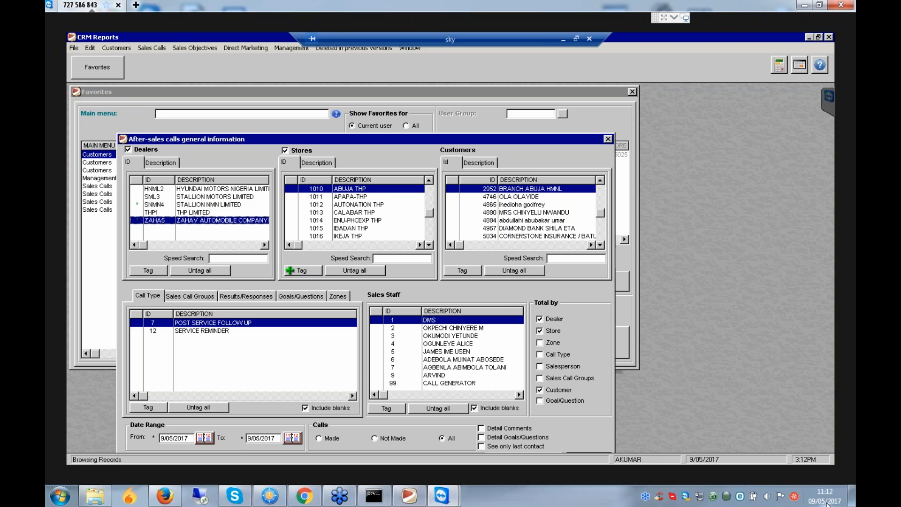
click(148, 270)
- Tag the POST SERVICE FOLLOW UP call type, restrict the report to Made calls, and reposition the report window to show it fully
click(148, 407)
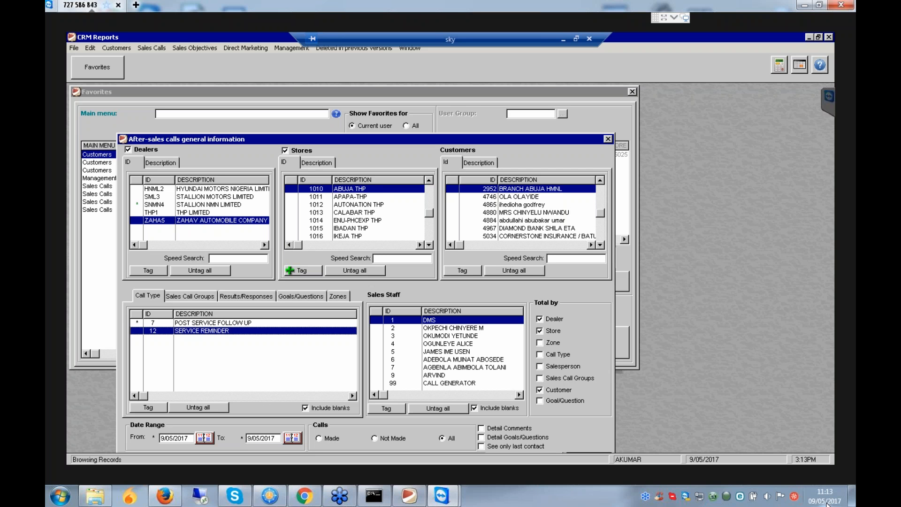
click(319, 438)
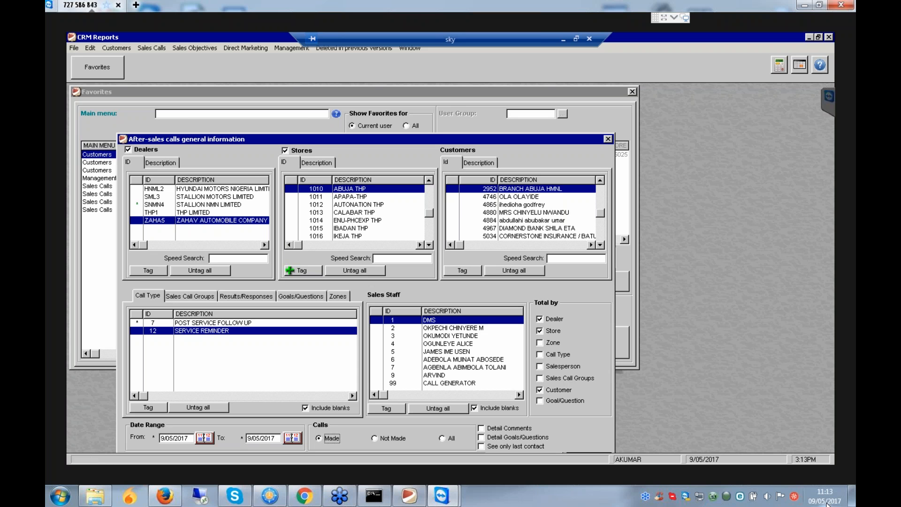
drag(366, 138, 375, 109)
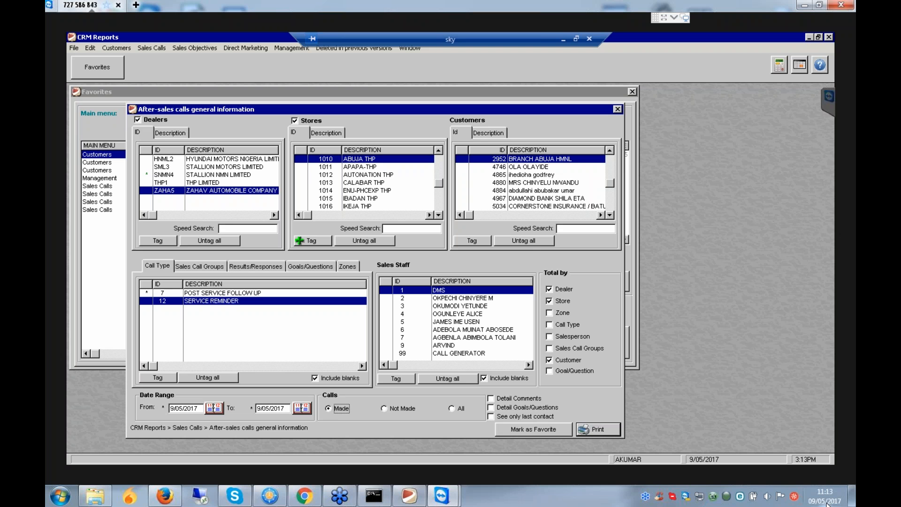
- Preview the After-sales calls general information report with the A4 laser printer settings, then close the preview and cancel printing
click(598, 429)
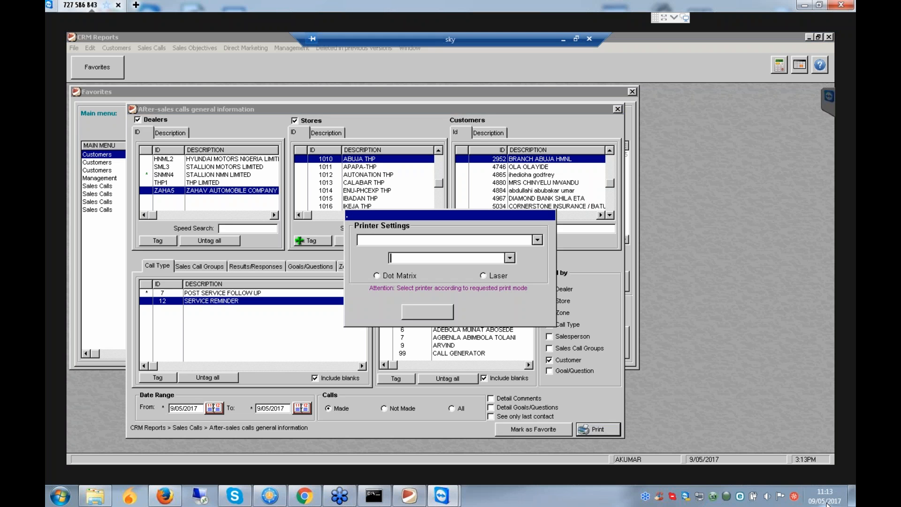
key(Tab)
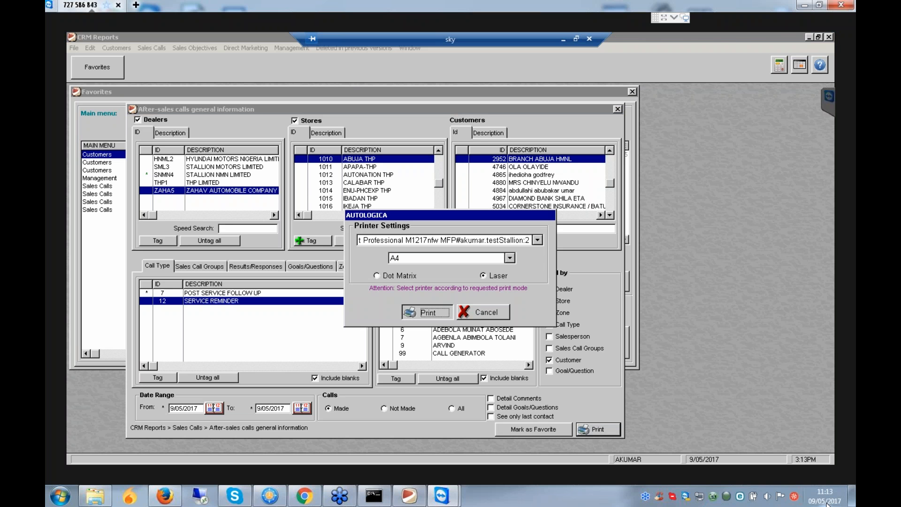
key(Return)
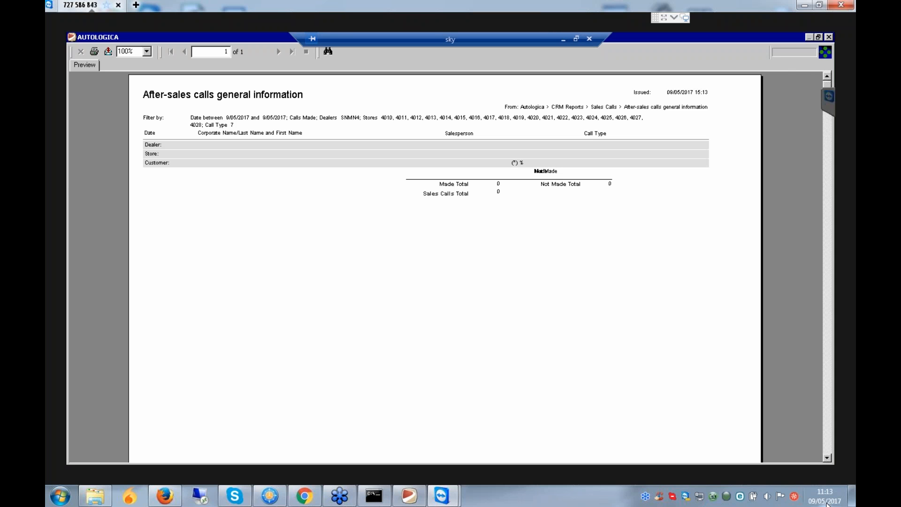
click(829, 37)
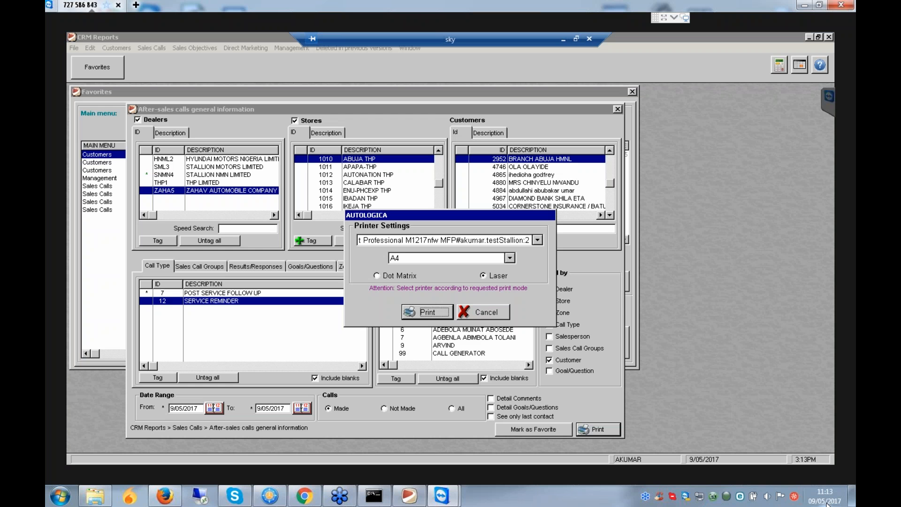
key(Tab)
key(Return)
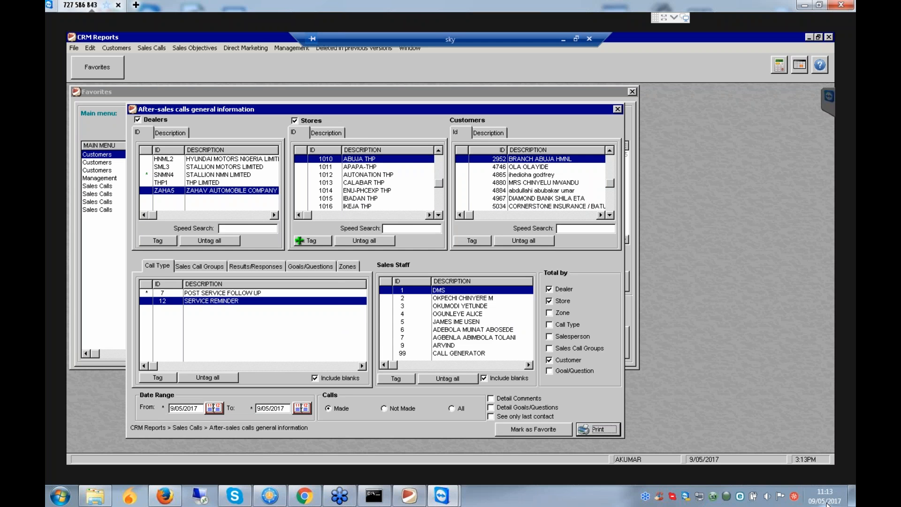
- Return to the sales call schedule, check the BOULOS ENTERPRISES LTD. call dated 2/02/2017, and leave it without saving
click(214, 407)
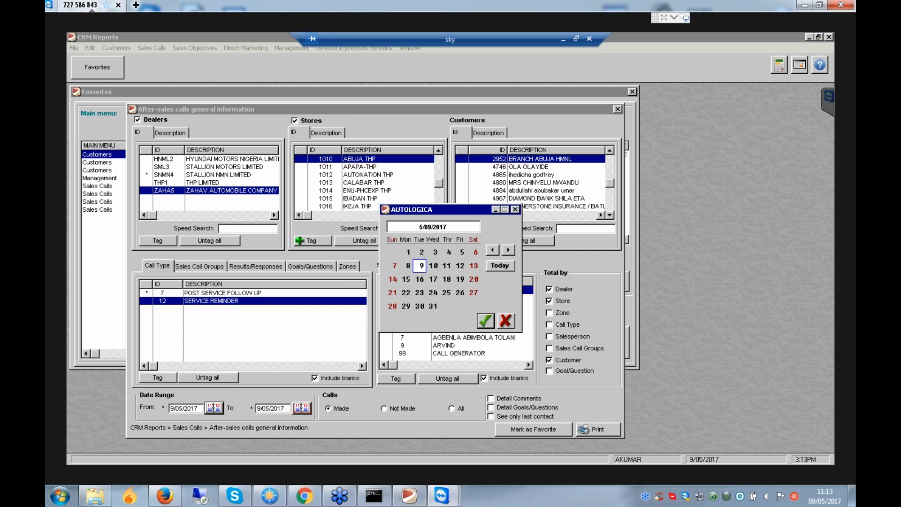
key(Escape)
click(809, 38)
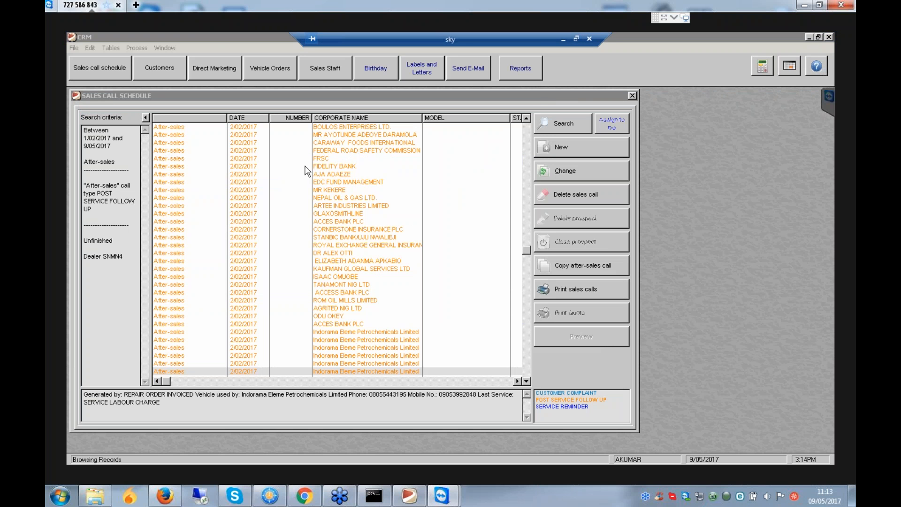
double_click(250, 128)
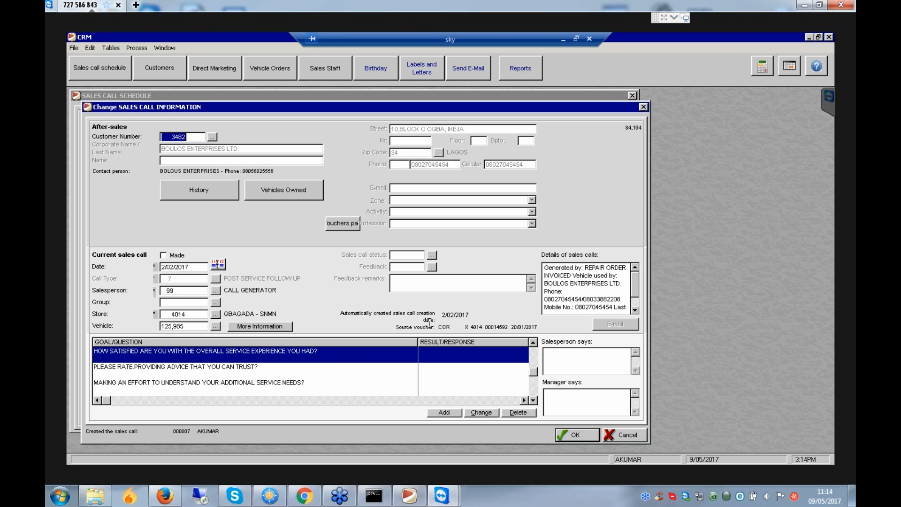
key(Escape)
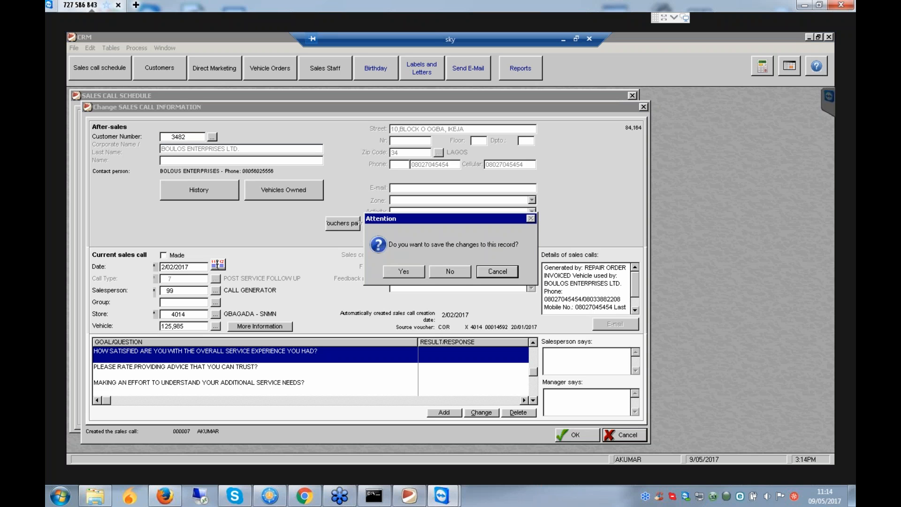
key(n)
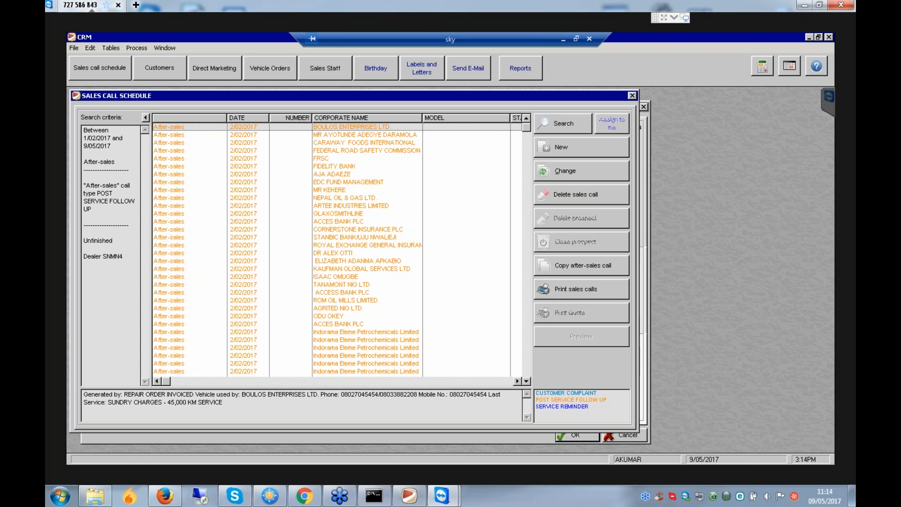
scroll(337, 250, down, 3)
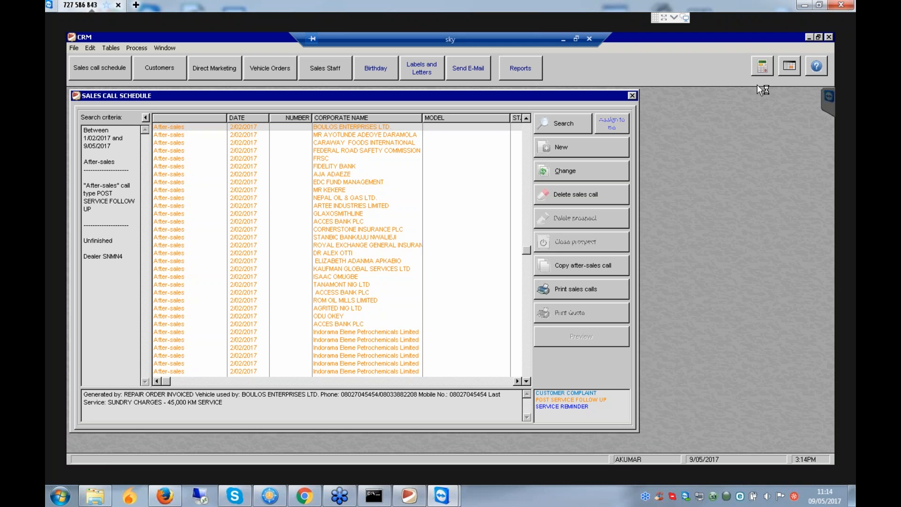
- Close the sales call schedule and open the After-sales calls general information report in CRM Reports
click(812, 38)
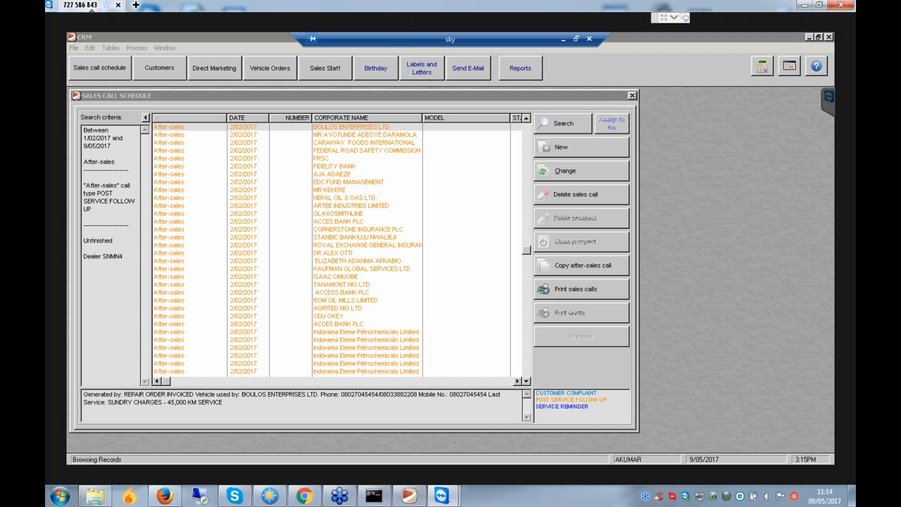
click(632, 95)
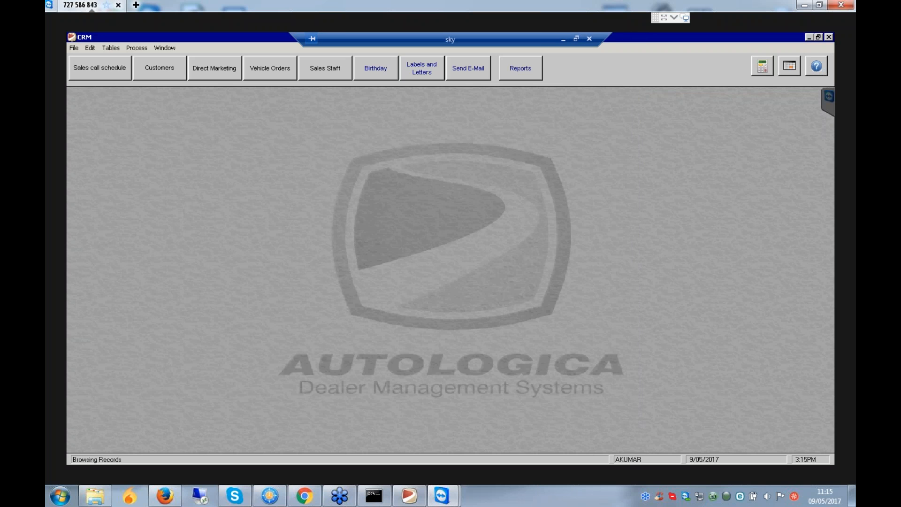
click(520, 68)
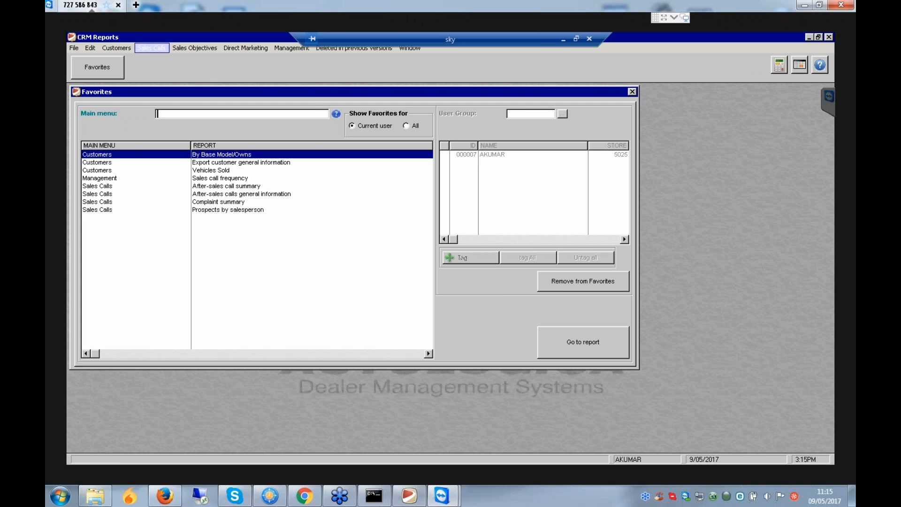
click(151, 48)
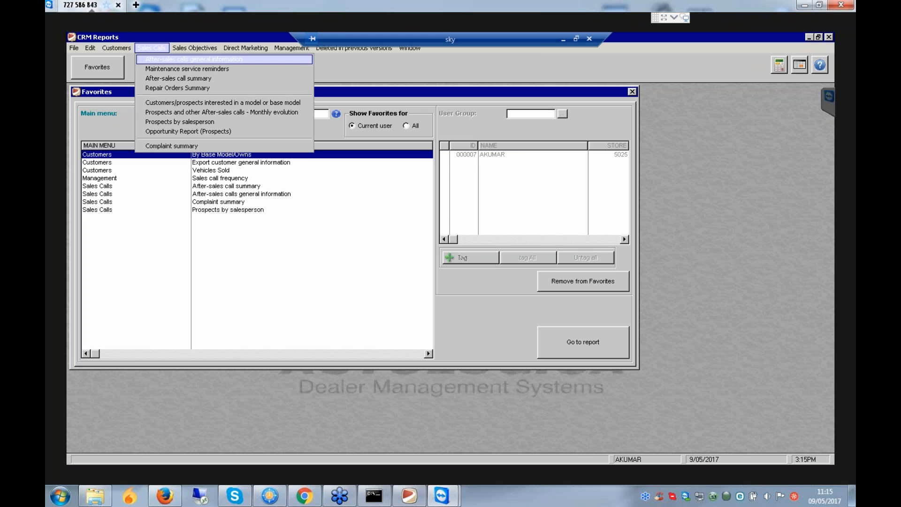
key(Return)
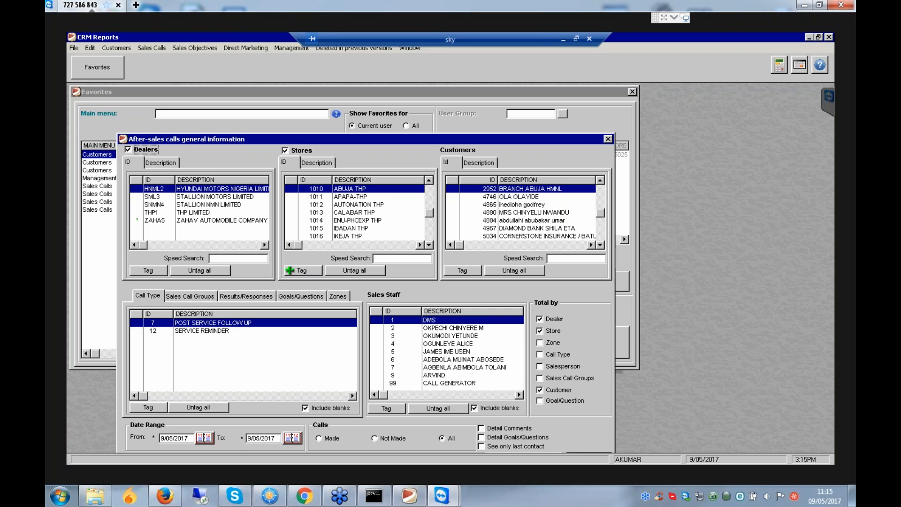
- Tag dealer THP LIMITED instead of ZAHAV AUTOMOBILE COMPANY, and tag the POST SERVICE FOLLOW UP call type
click(194, 213)
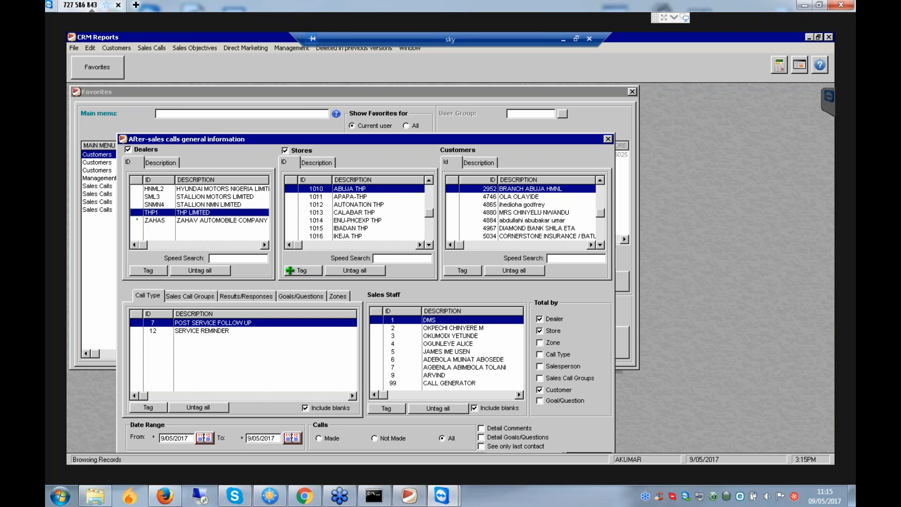
click(148, 270)
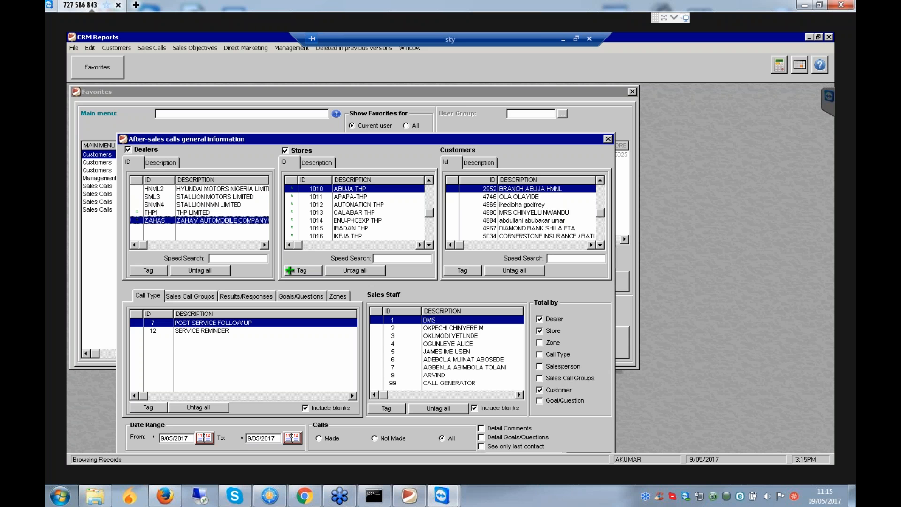
click(148, 270)
click(148, 407)
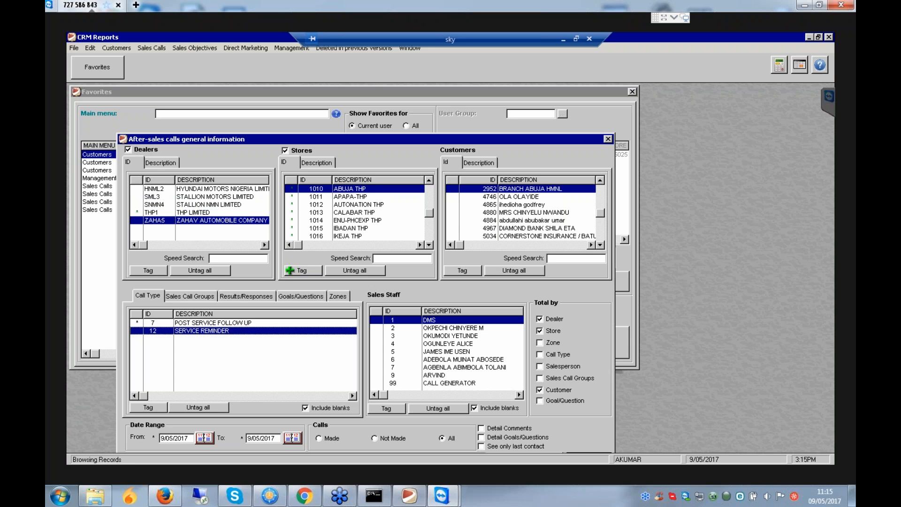
- Set the report's start date to 1/02/2017 and restrict it to Made calls
click(204, 438)
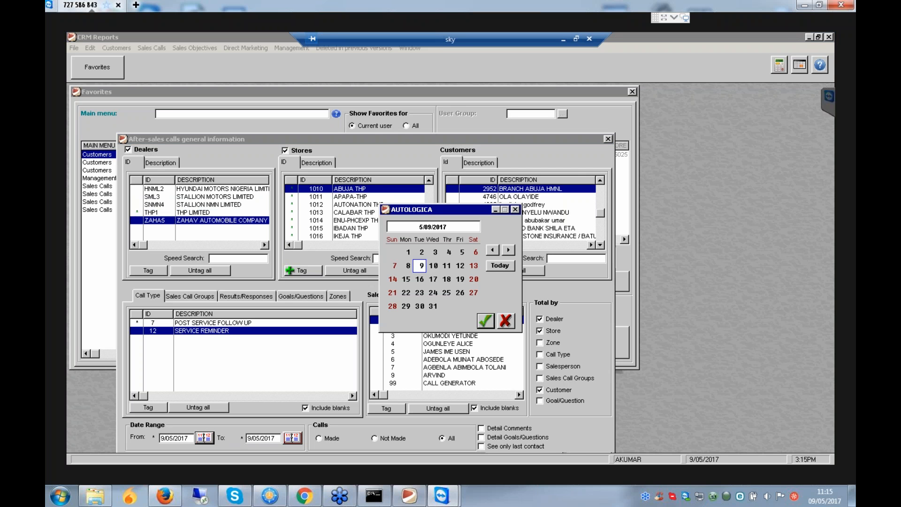
click(492, 250)
click(491, 250)
click(492, 250)
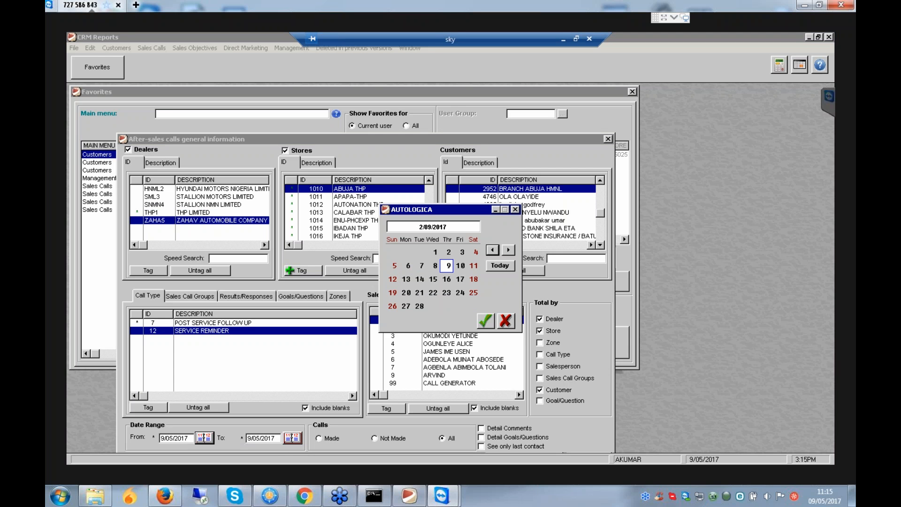
click(433, 252)
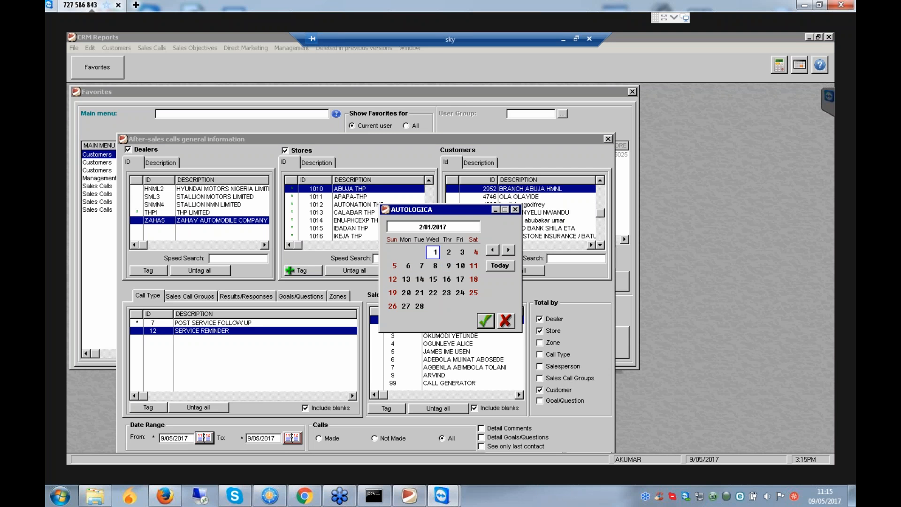
key(Return)
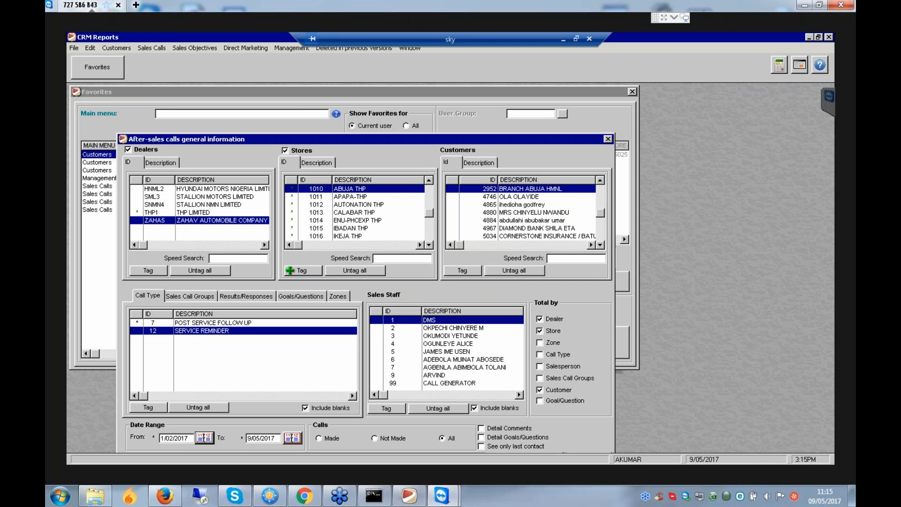
click(320, 438)
- Tag dealer STALLION NMN LIMITED, untag THP LIMITED, and reposition the report window to show it fully
click(209, 205)
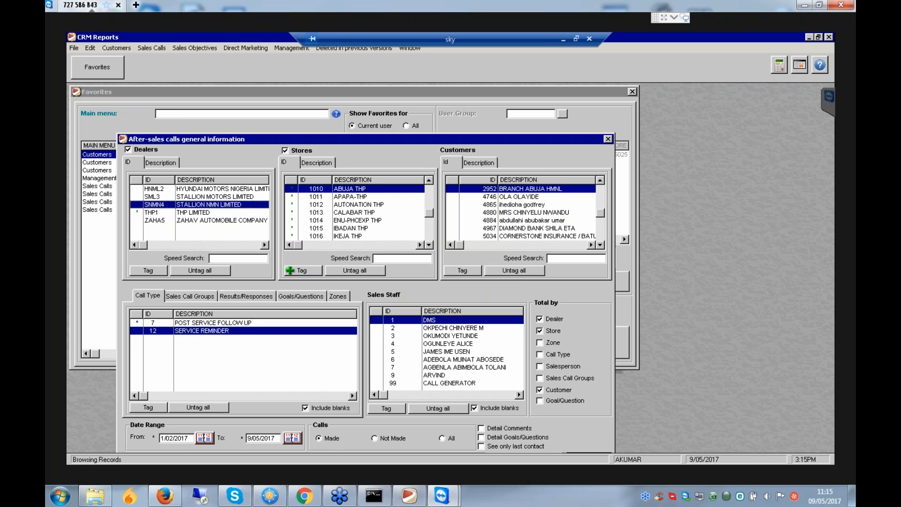
click(148, 270)
click(148, 270)
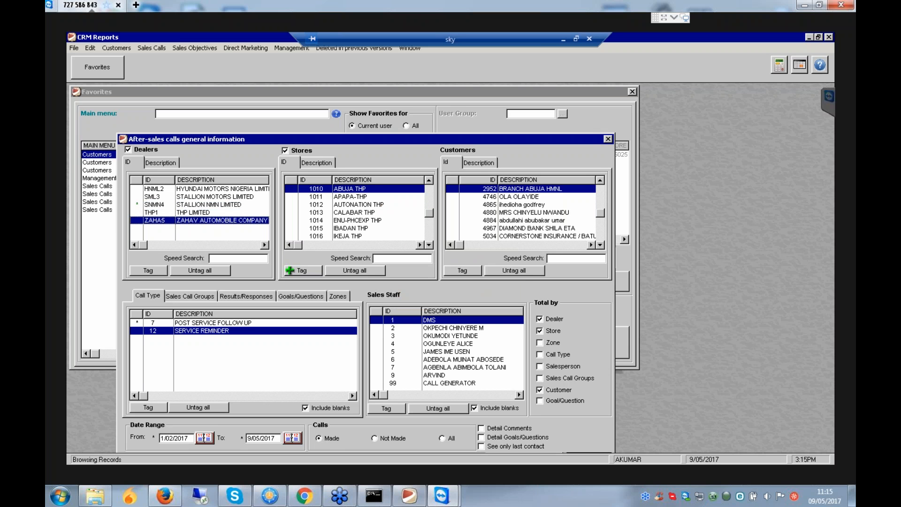
drag(281, 138, 283, 114)
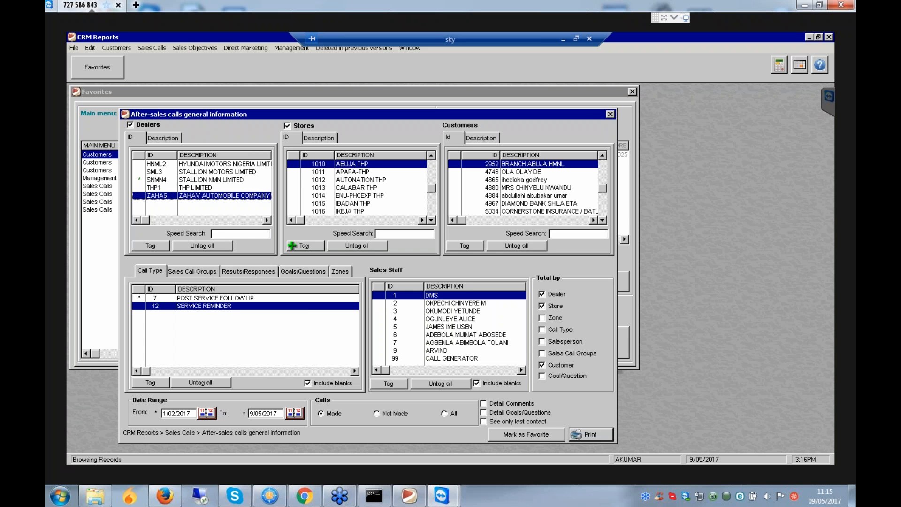
- Enable Detail Comments, Detail Goals/Questions, See only last contact and the Call Type total, and generate the report preview
click(483, 404)
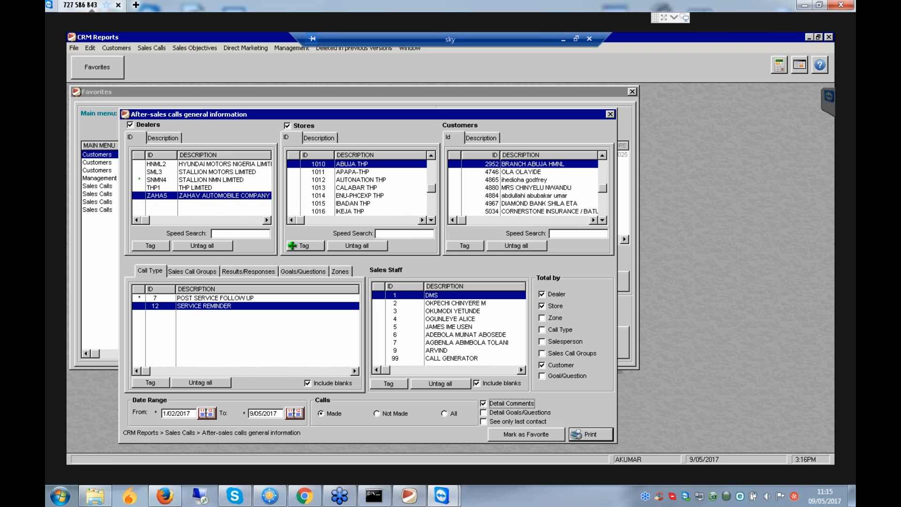
click(483, 412)
click(484, 422)
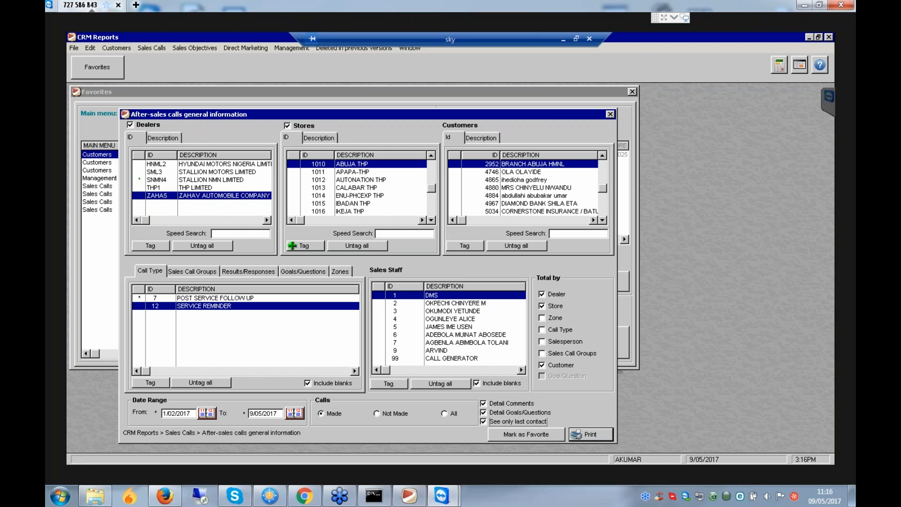
click(542, 330)
click(590, 434)
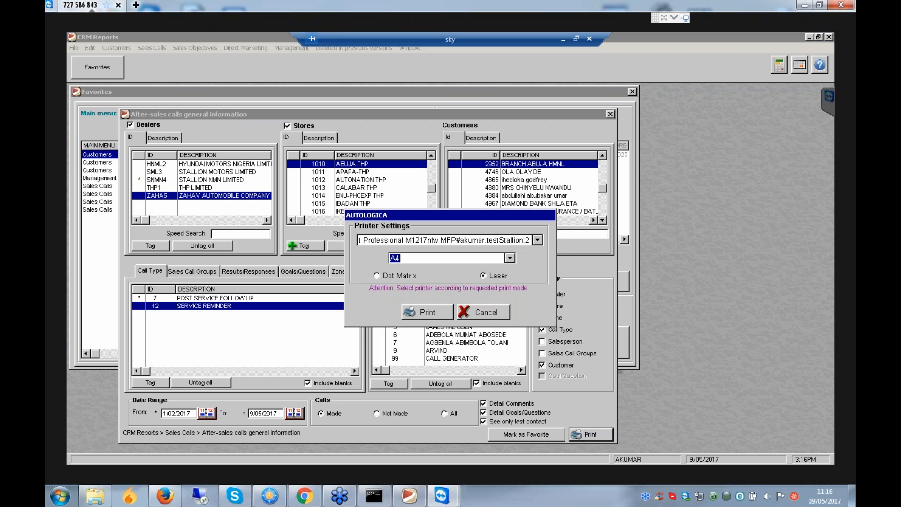
click(428, 312)
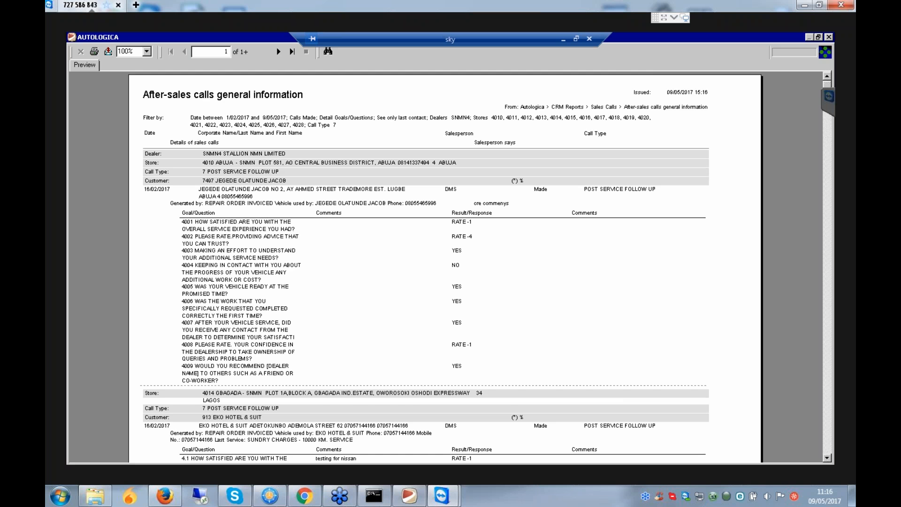
- Read the questionnaire answers on the report's first page, then close the preview and cancel the printer settings
scroll(445, 266, down, 3)
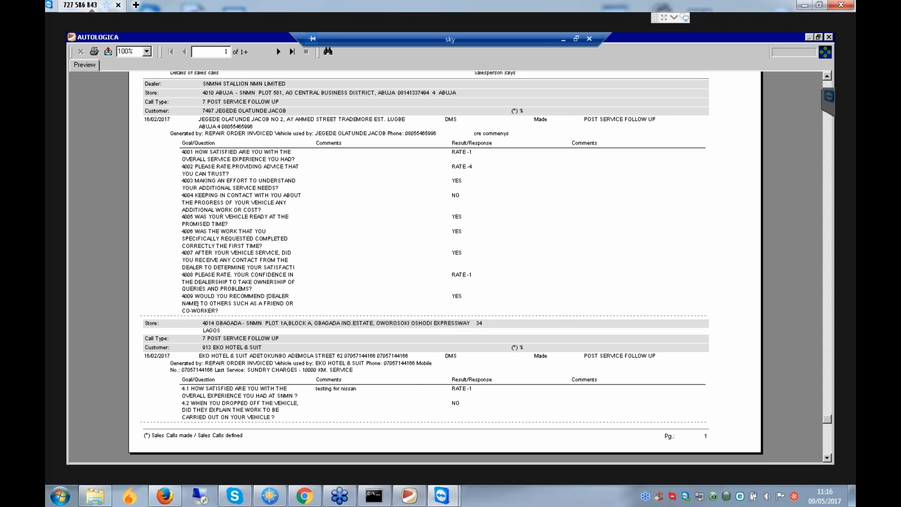
scroll(480, 263, down, 1)
click(827, 458)
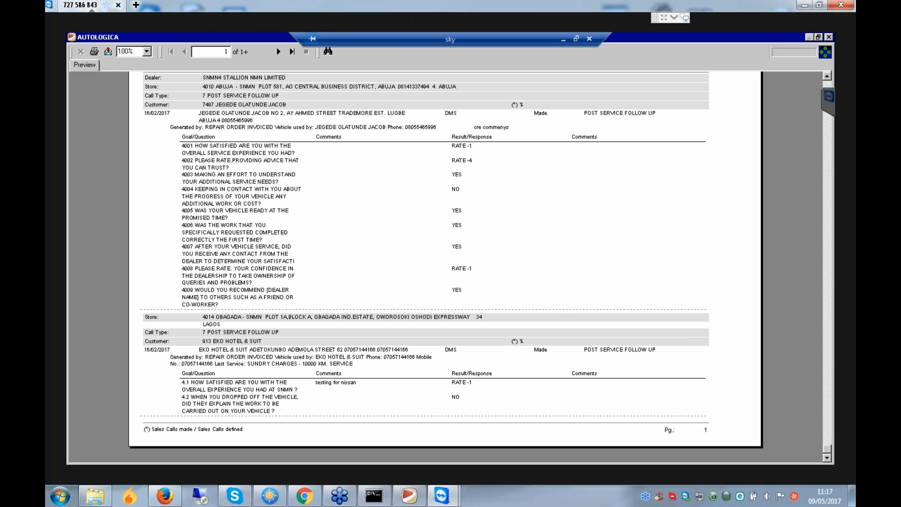
click(829, 37)
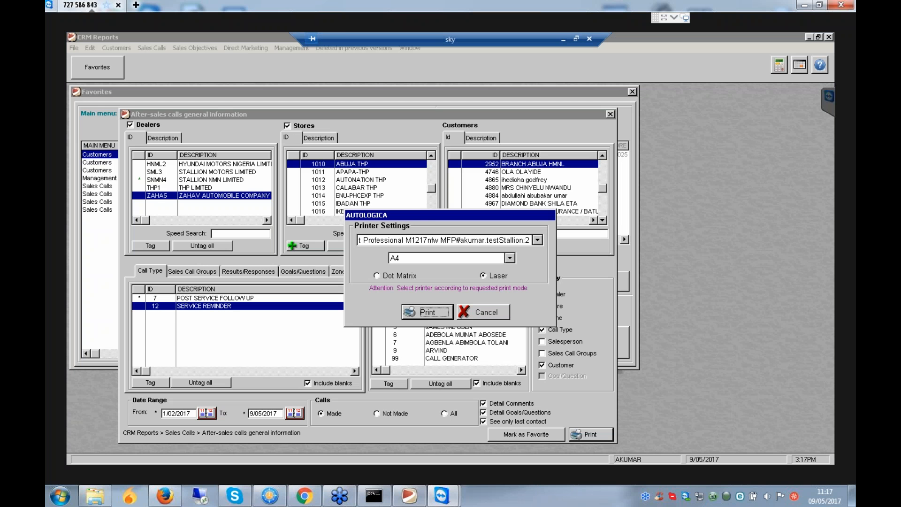
click(483, 312)
- Disable Detail Comments, Detail Goals/Questions, See only last contact and the Call Type total, and generate the report preview
click(483, 403)
click(483, 412)
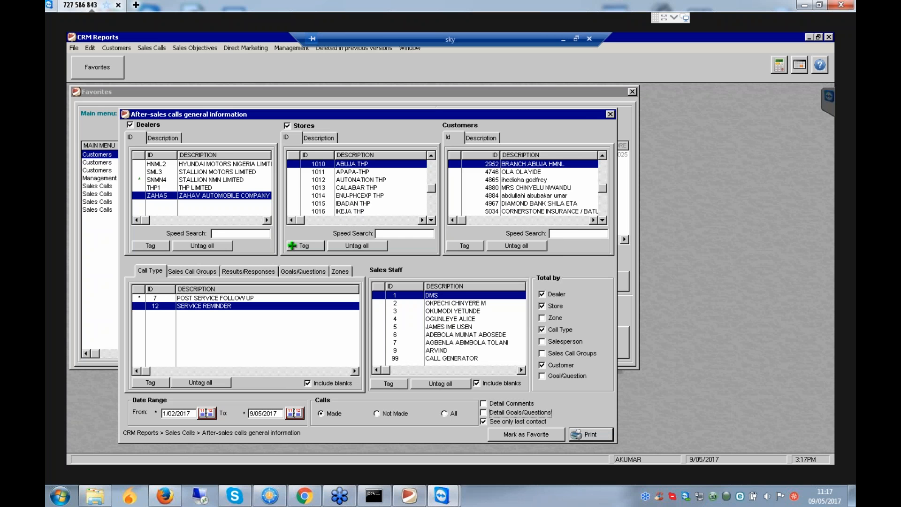
click(483, 421)
click(483, 421)
click(542, 330)
click(590, 434)
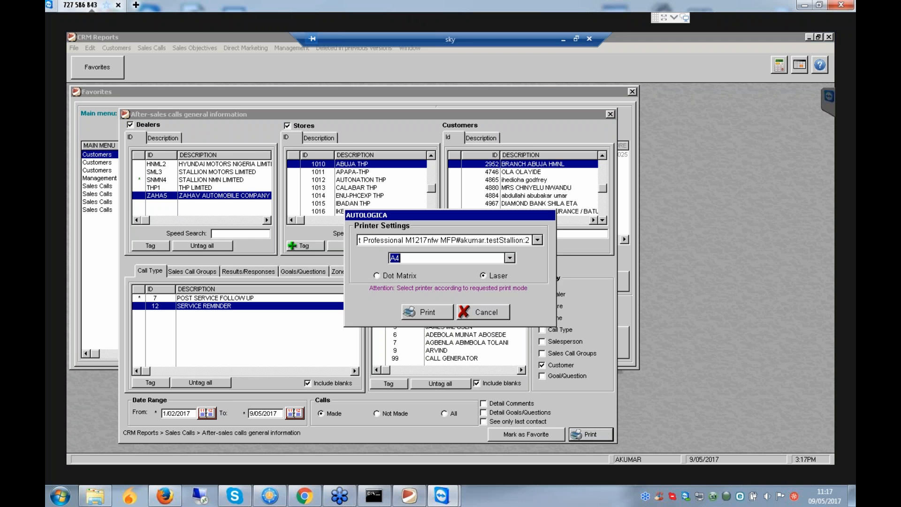
click(427, 312)
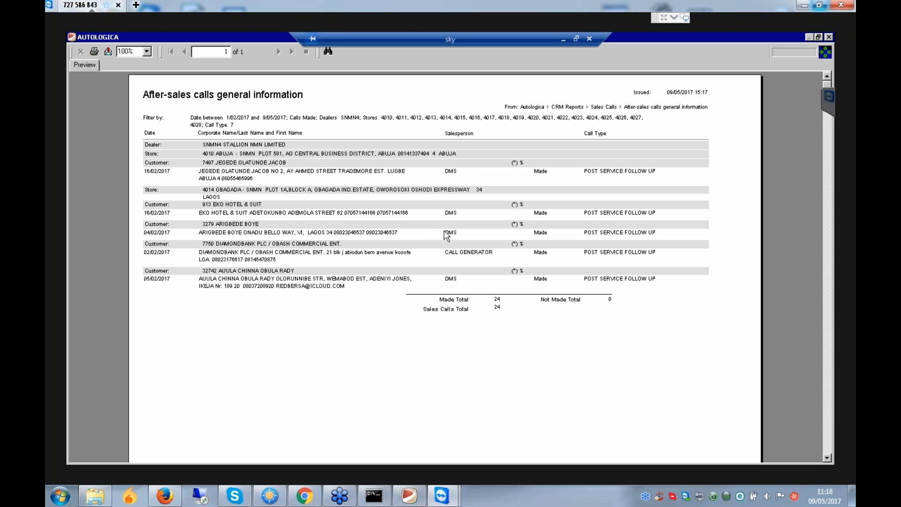
- Close the report preview, cancel the printer settings, and leave CRM Reports for the CRM main window
click(828, 37)
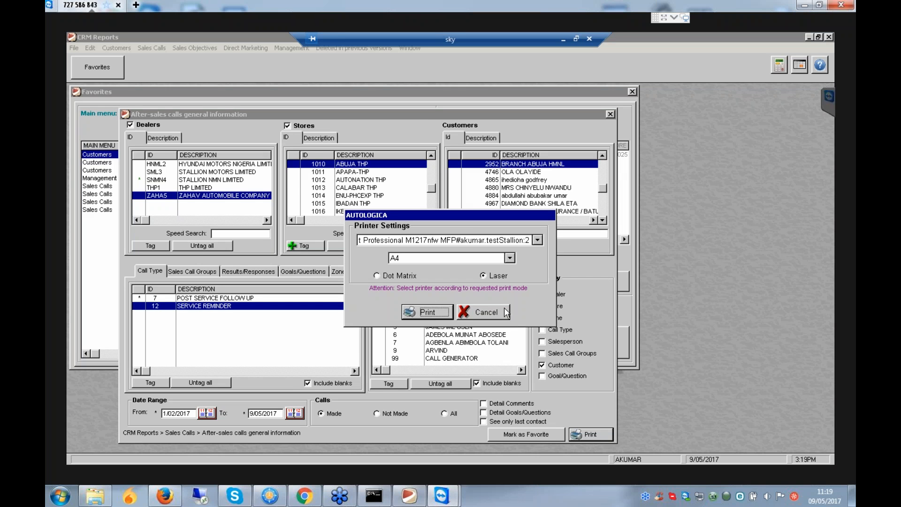
click(483, 312)
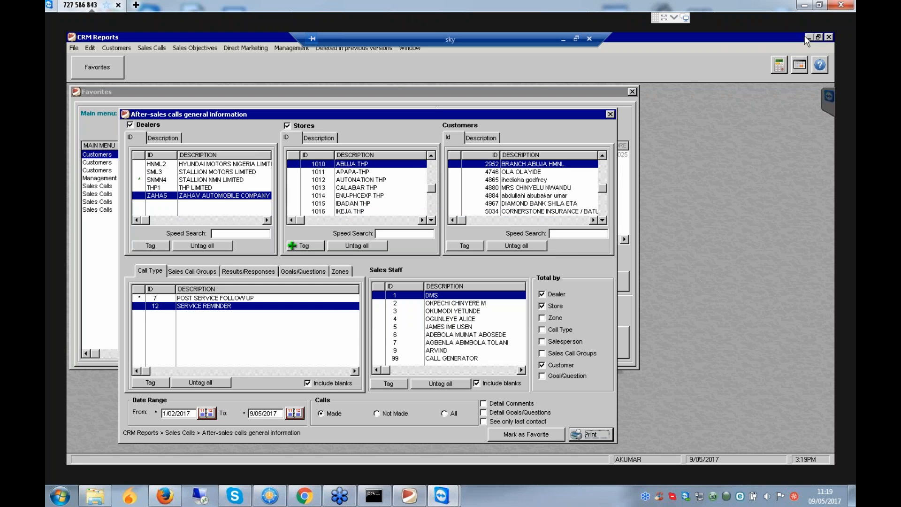
click(828, 38)
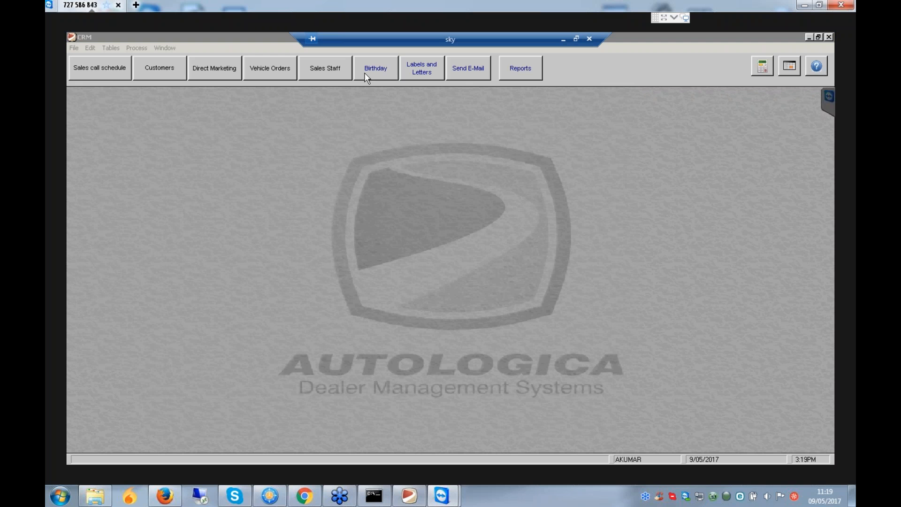